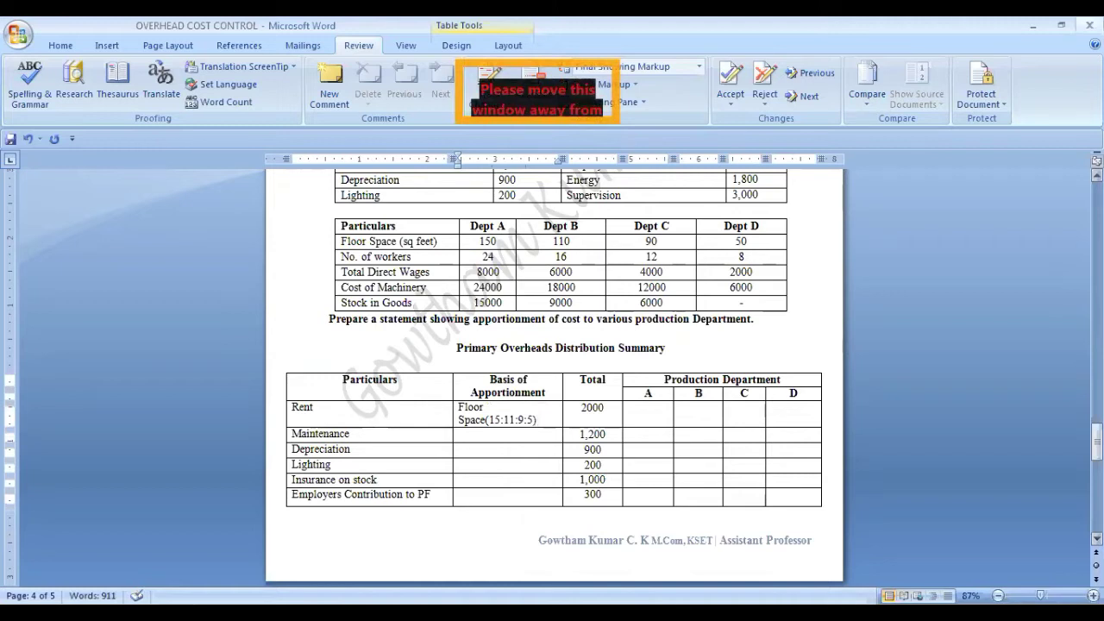
- Try centring the Floor Space(15:11:9:5) entry in the Rent row of the distribution summary
left_click(560, 379)
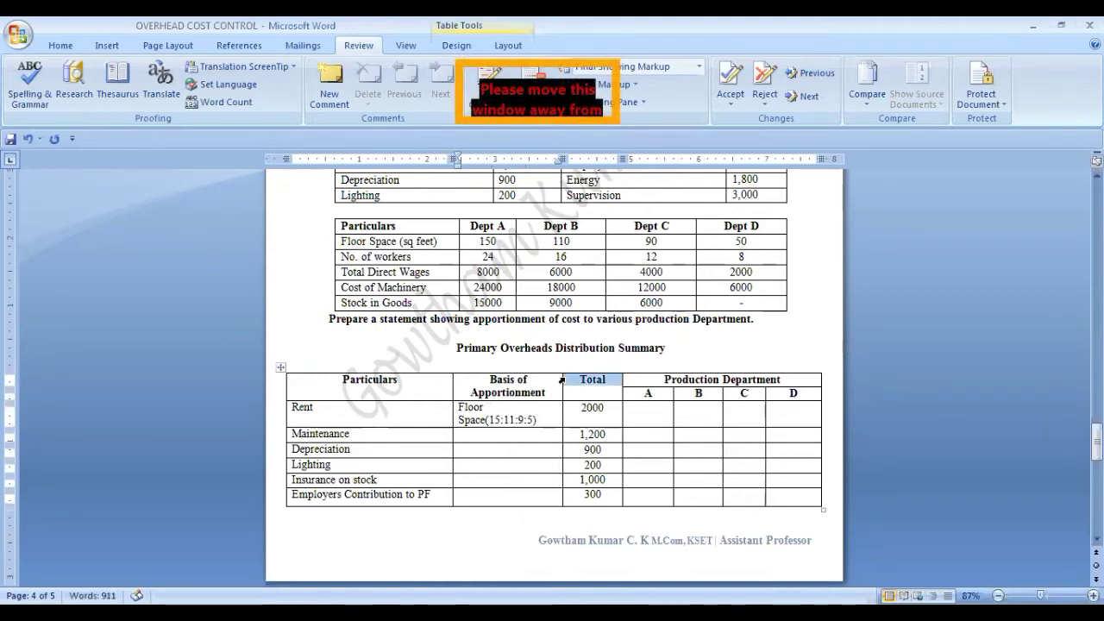
left_click_drag(538, 420, 463, 408)
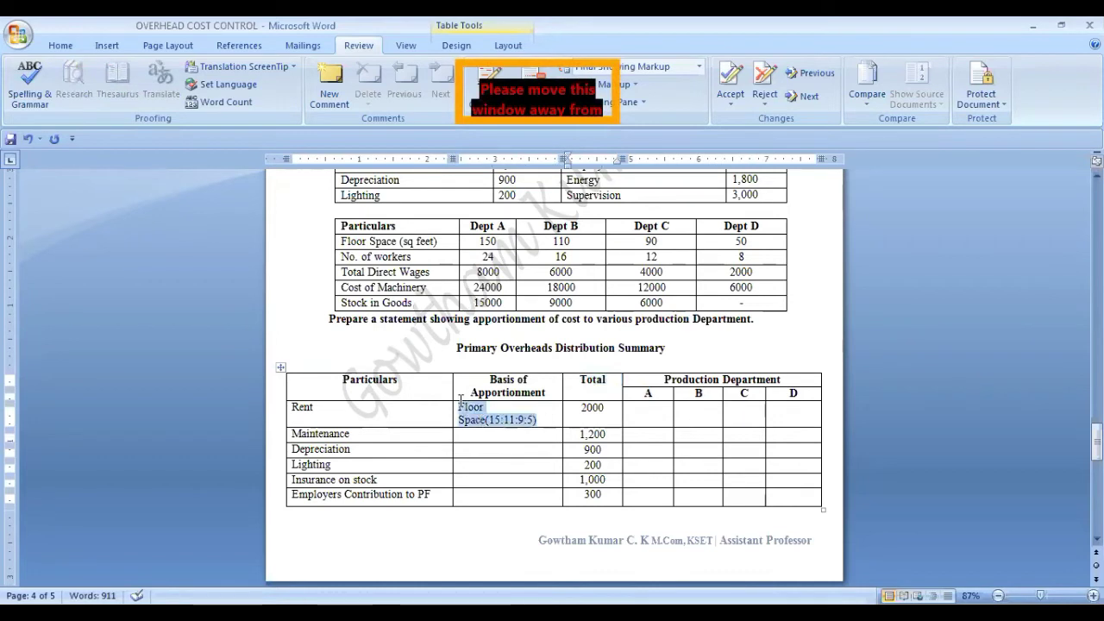
left_click(60, 44)
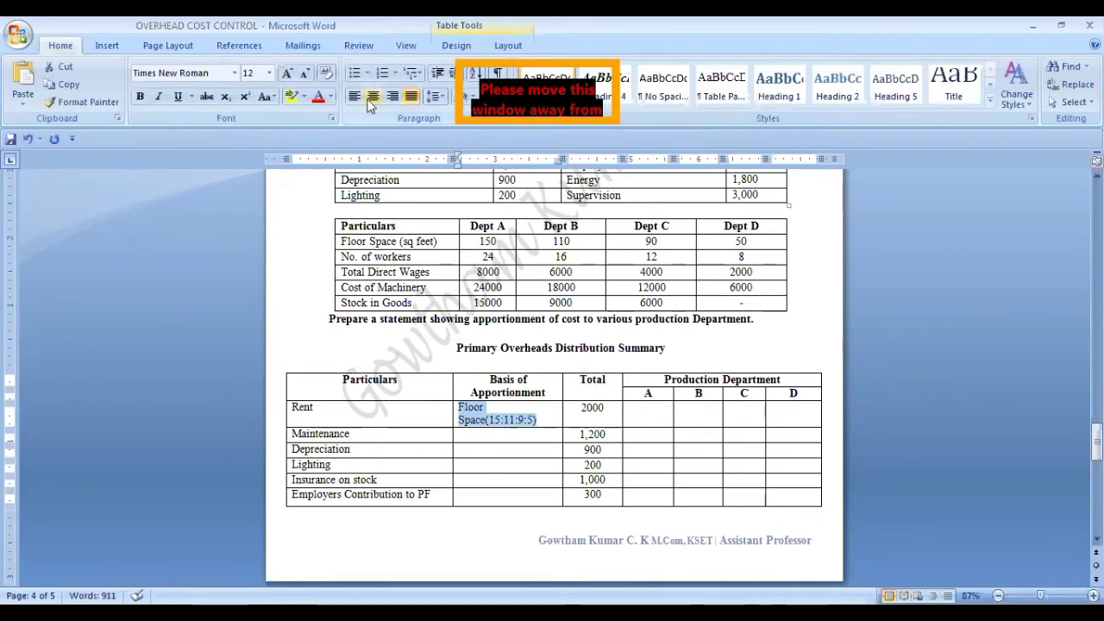
left_click(373, 95)
left_click(552, 421)
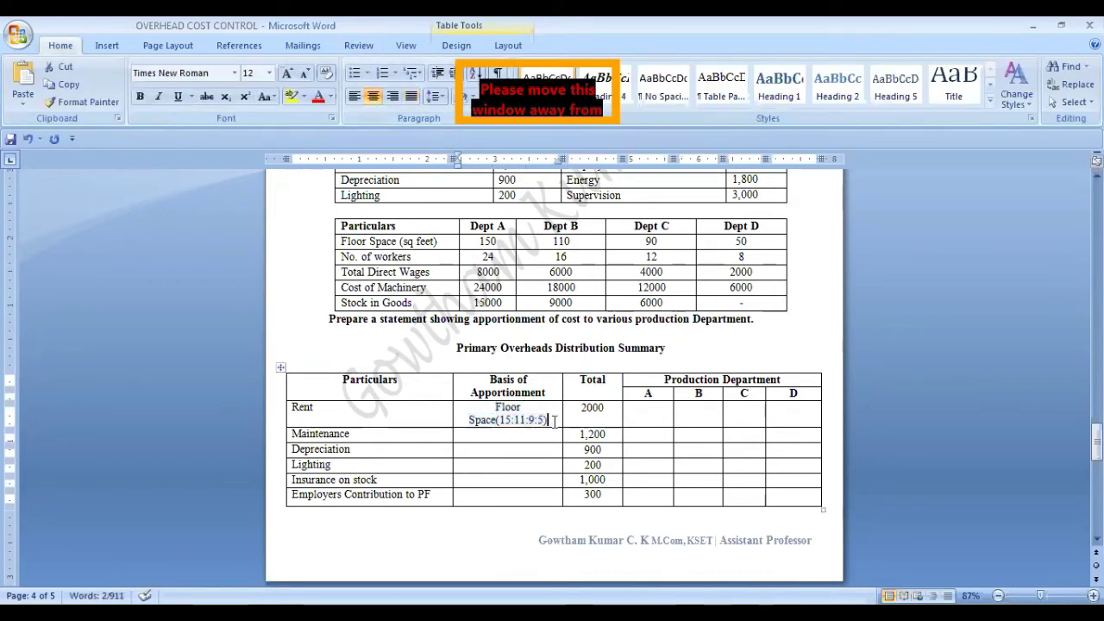
left_click(496, 407)
key("ctrl+l")
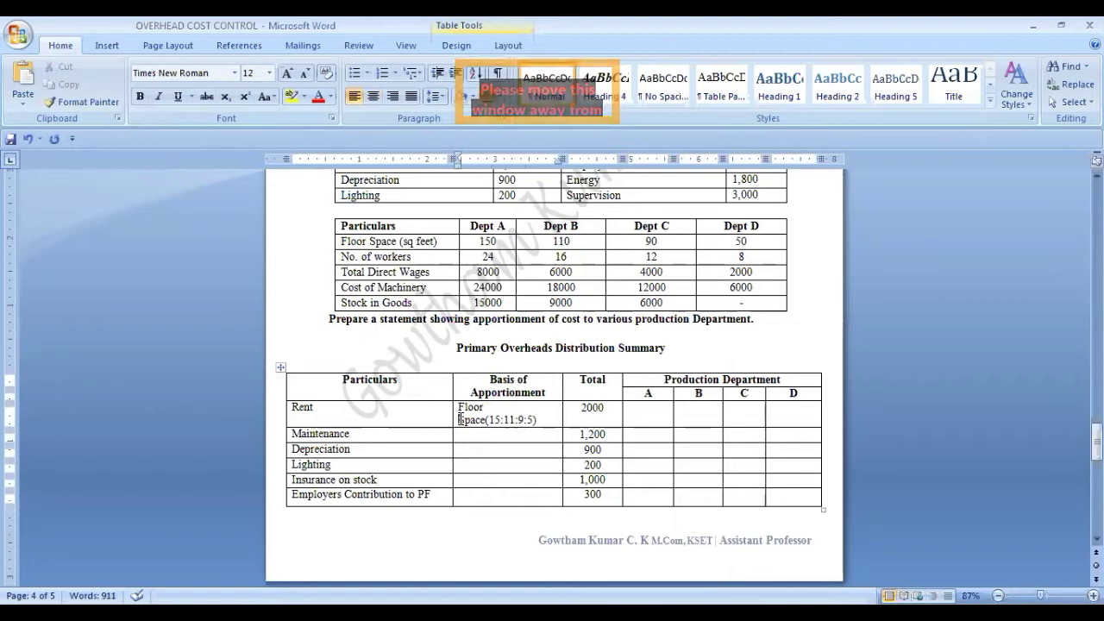
- Split the Rent row's basis entry into "Floor Space" with "(15:11:9:5)" on the line below, and center both lines
left_click(485, 408)
key("BackSpace")
left_click(514, 411)
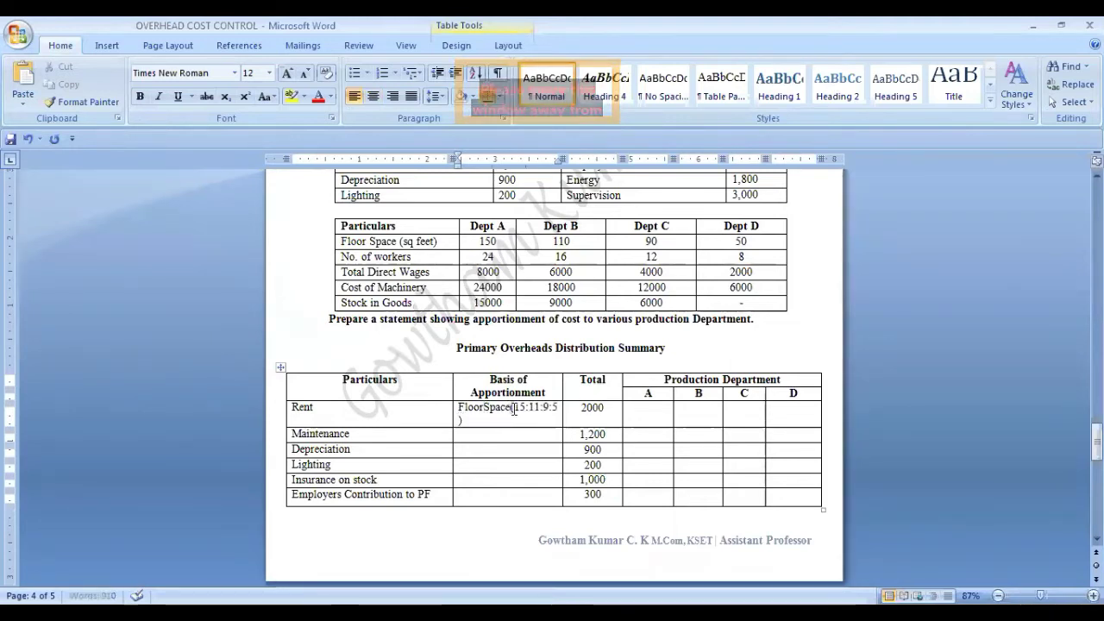
key("Delete")
key("Return")
type("(")
left_click_drag(474, 410, 507, 417)
left_click(373, 96)
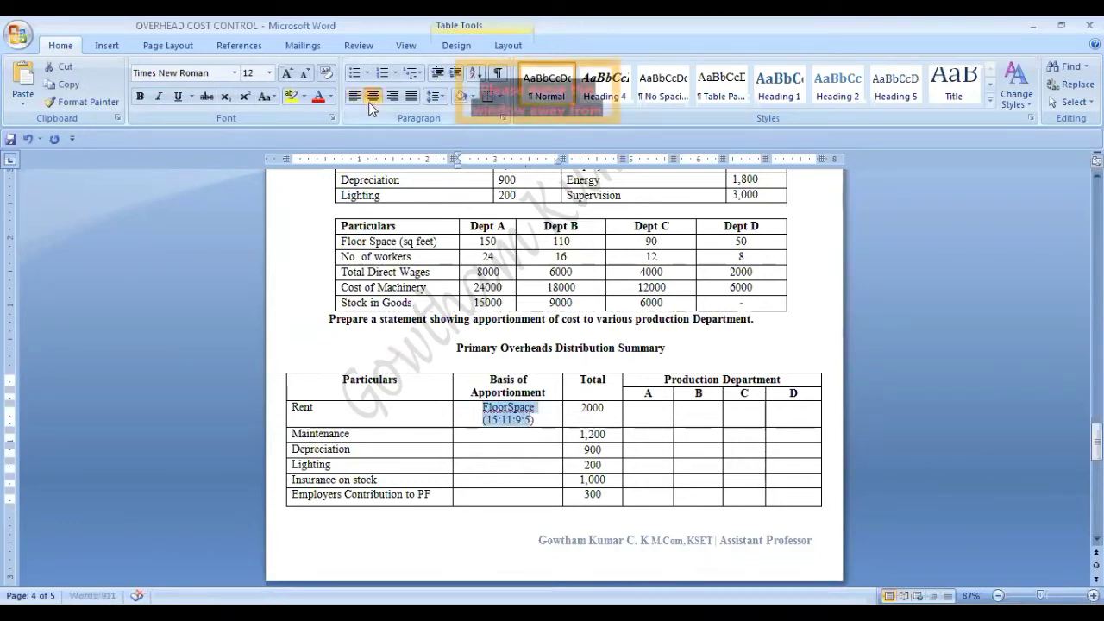
left_click(499, 409)
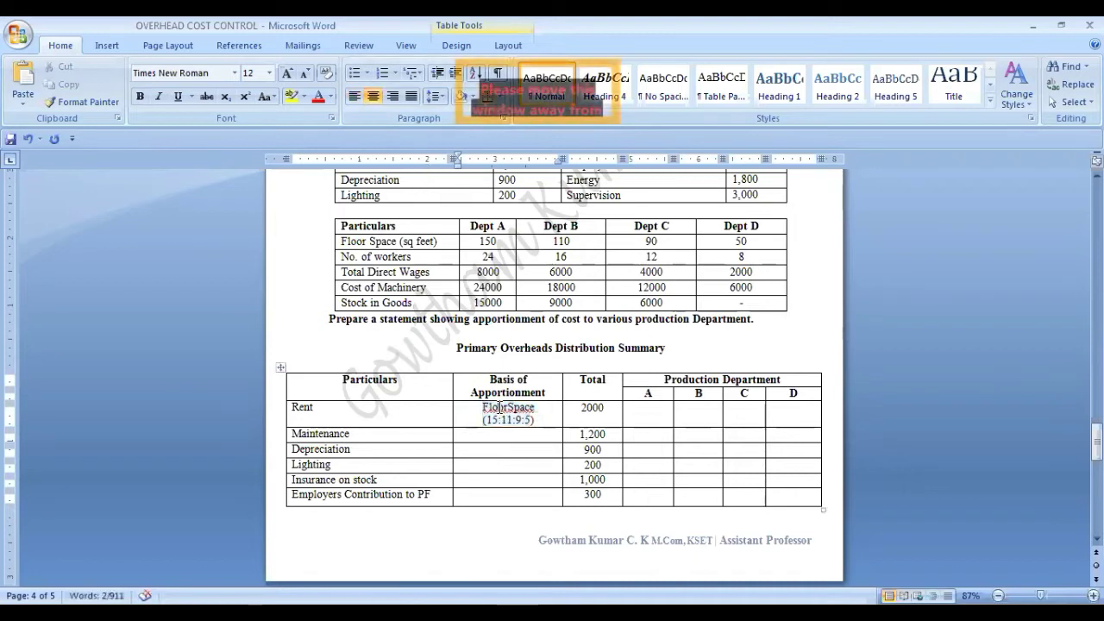
left_click(509, 407)
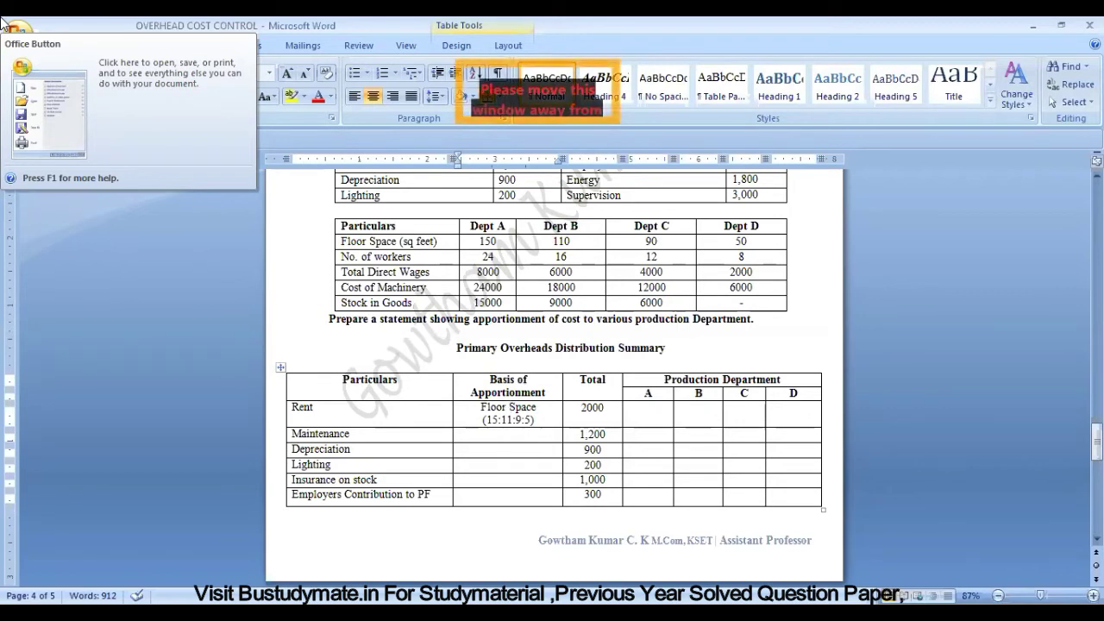
- Enter department A's rent share in the summary table as 2000x15/40=750
left_click(650, 405)
type("200")
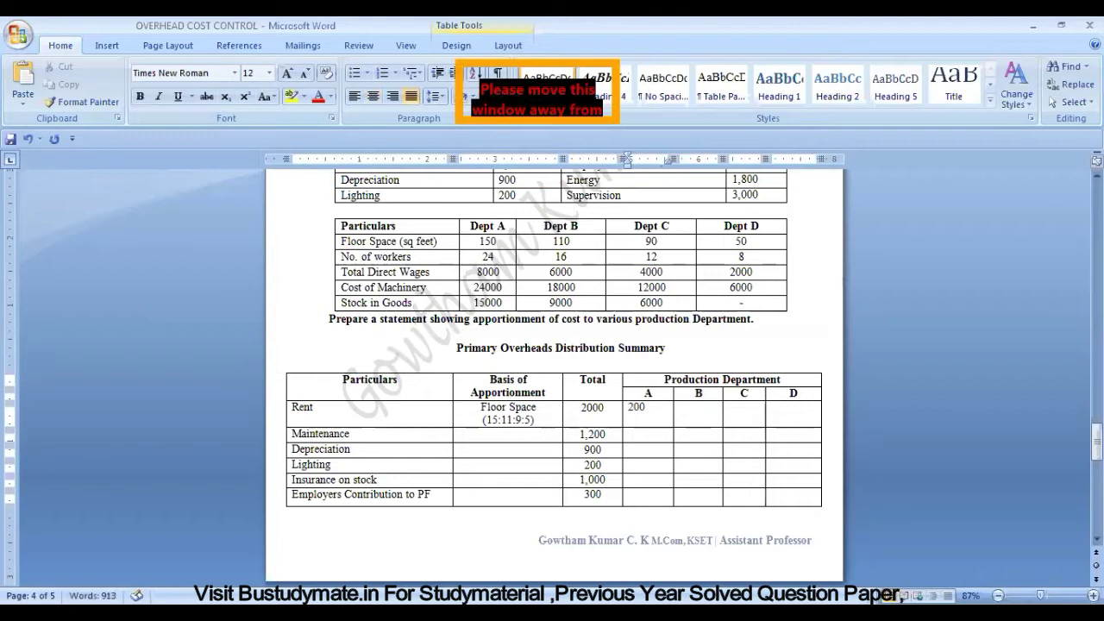
type("0")
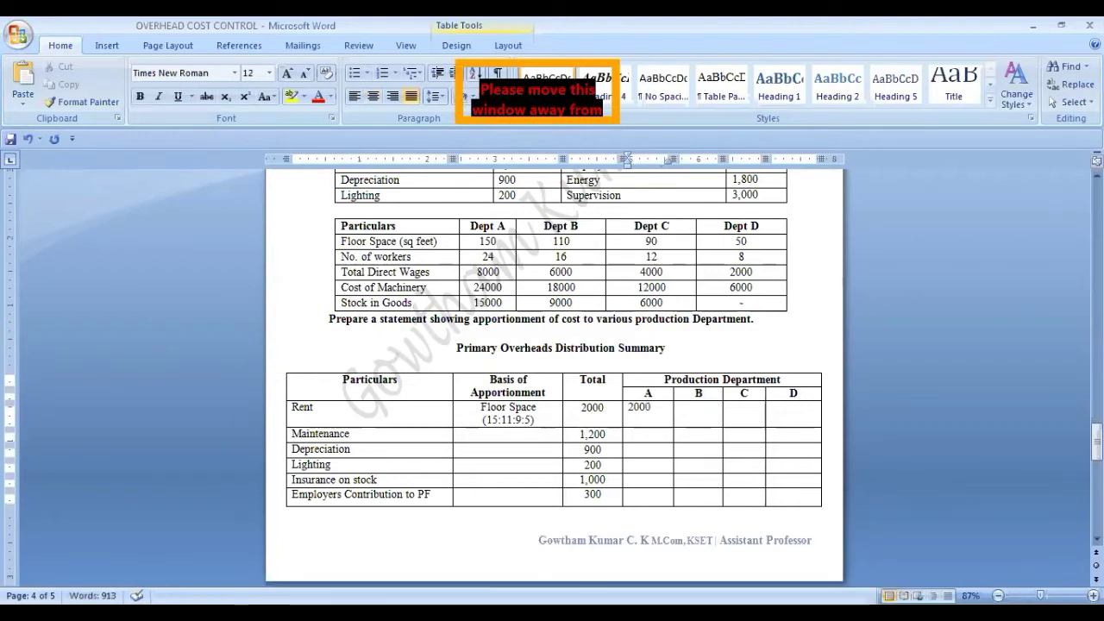
type("x15")
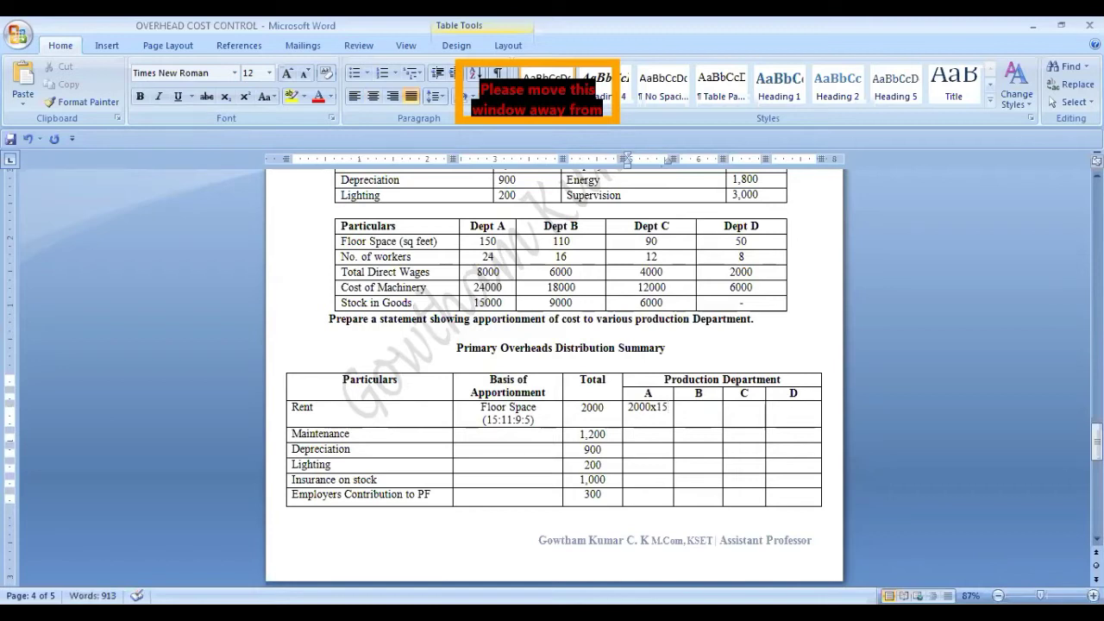
type("/40=")
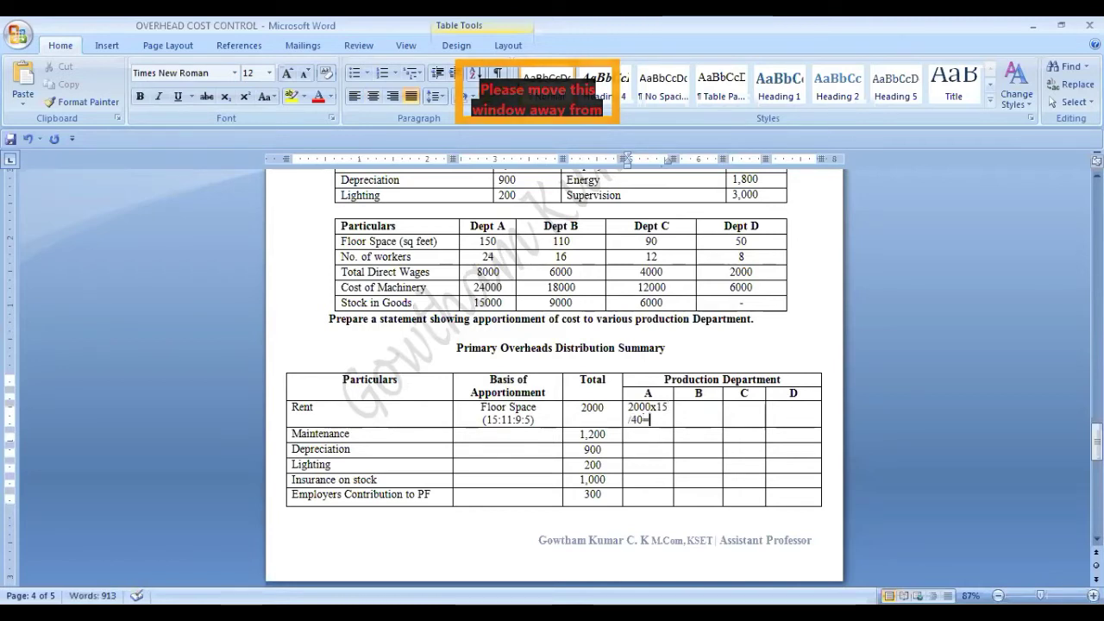
type("750")
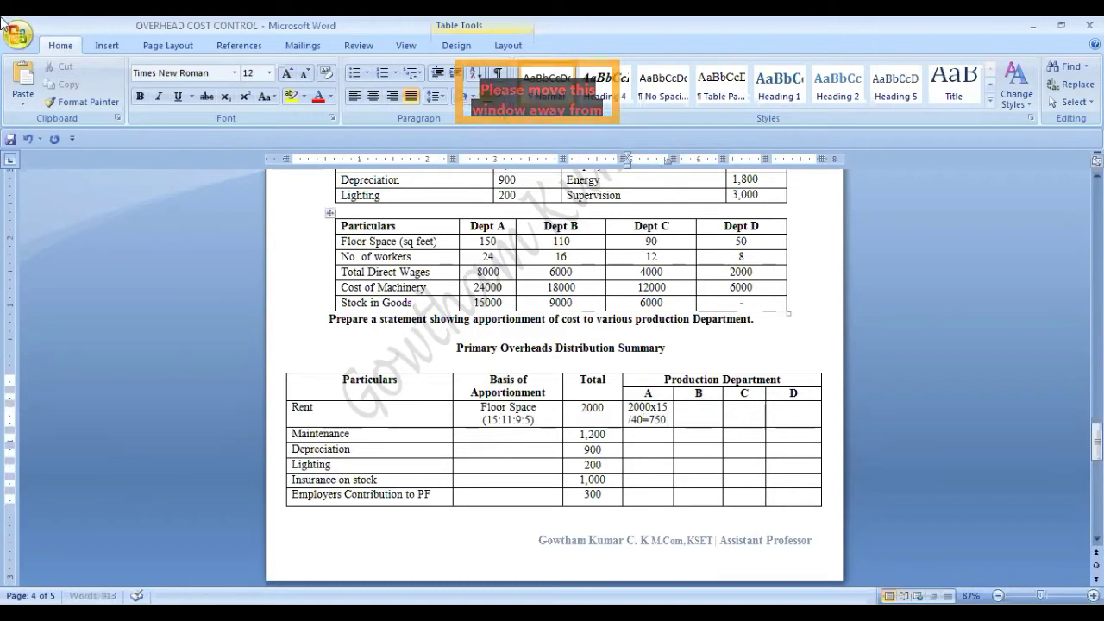
- Enter department B's rent share in the summary table as 2000x11/40=550
left_click(682, 410)
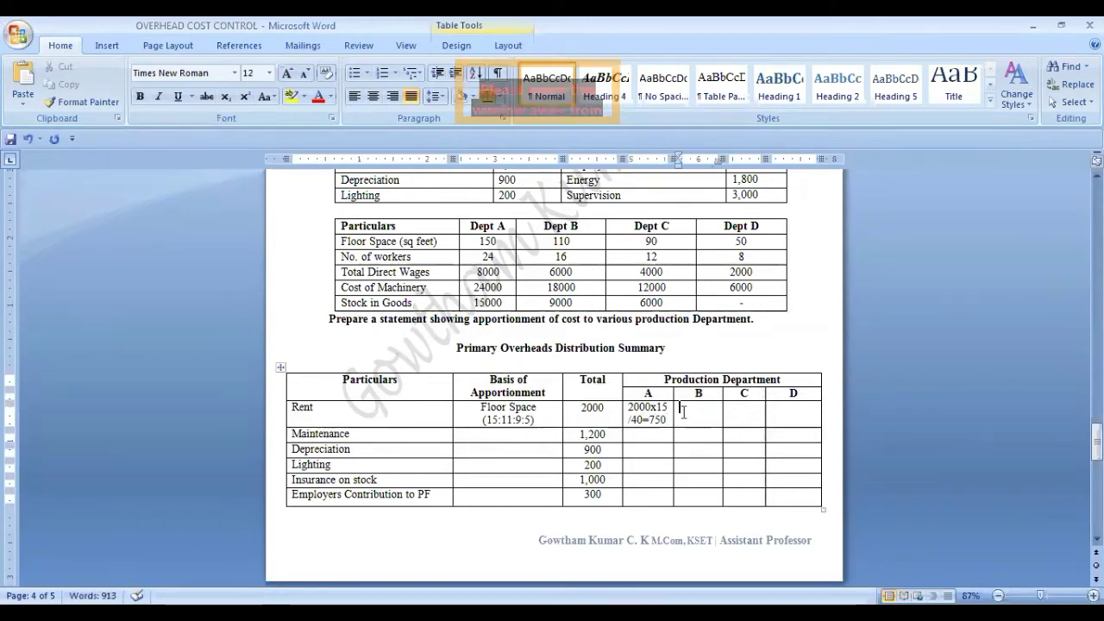
type("2000")
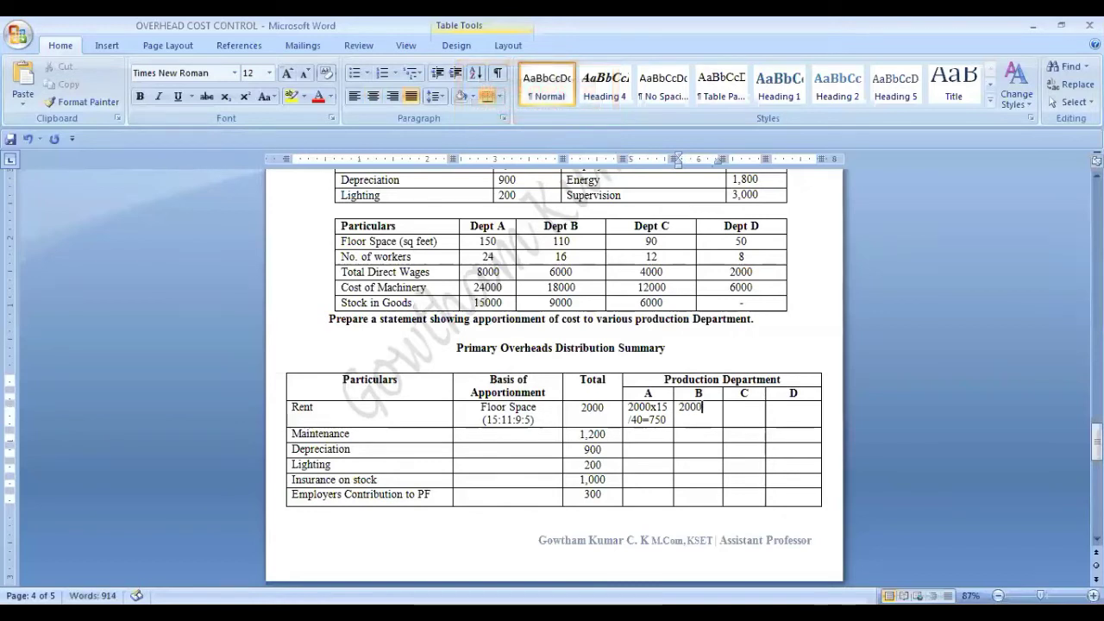
type("x11")
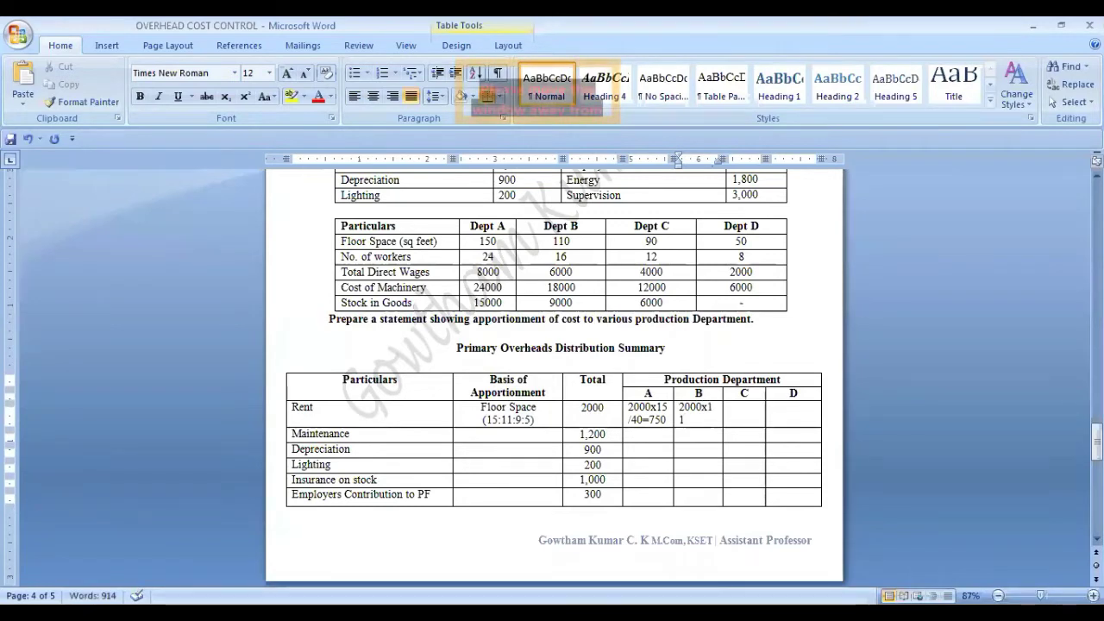
type("/40")
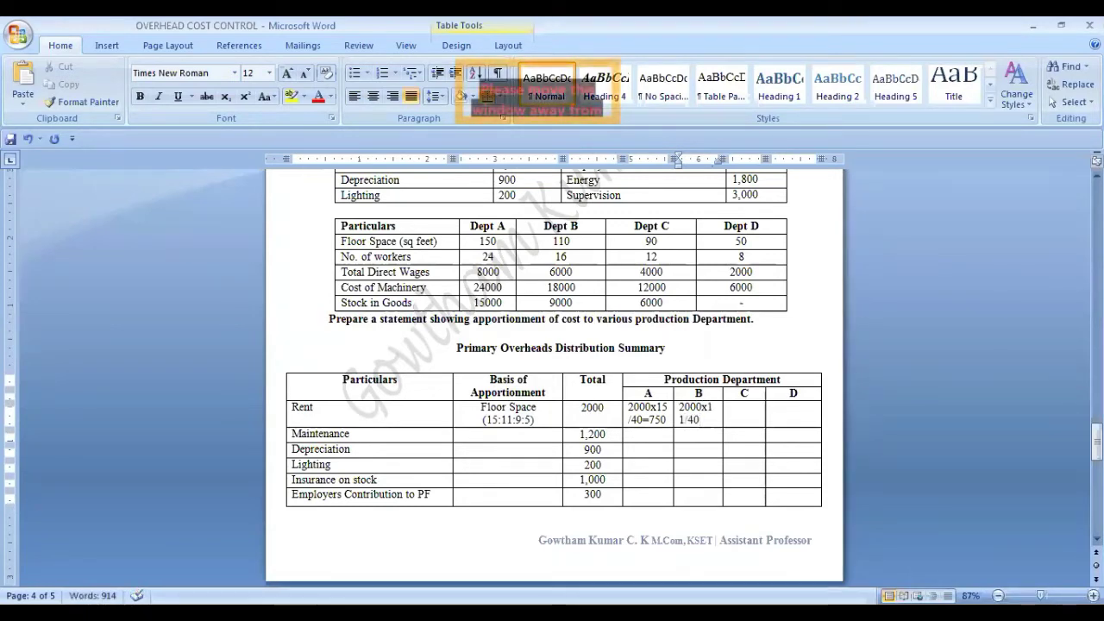
type("=")
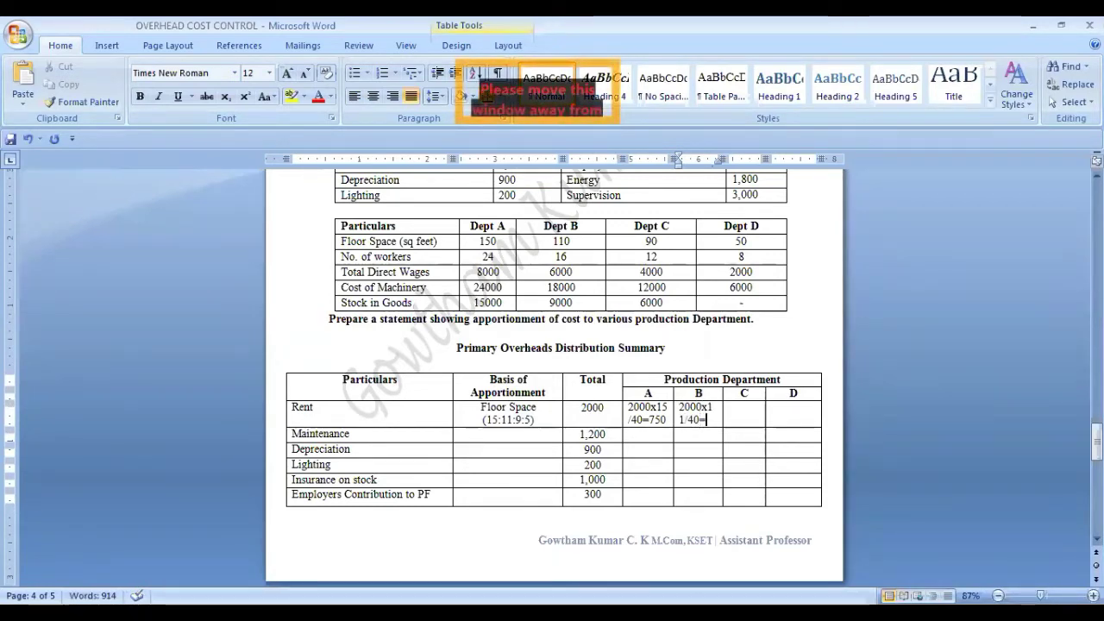
type("550")
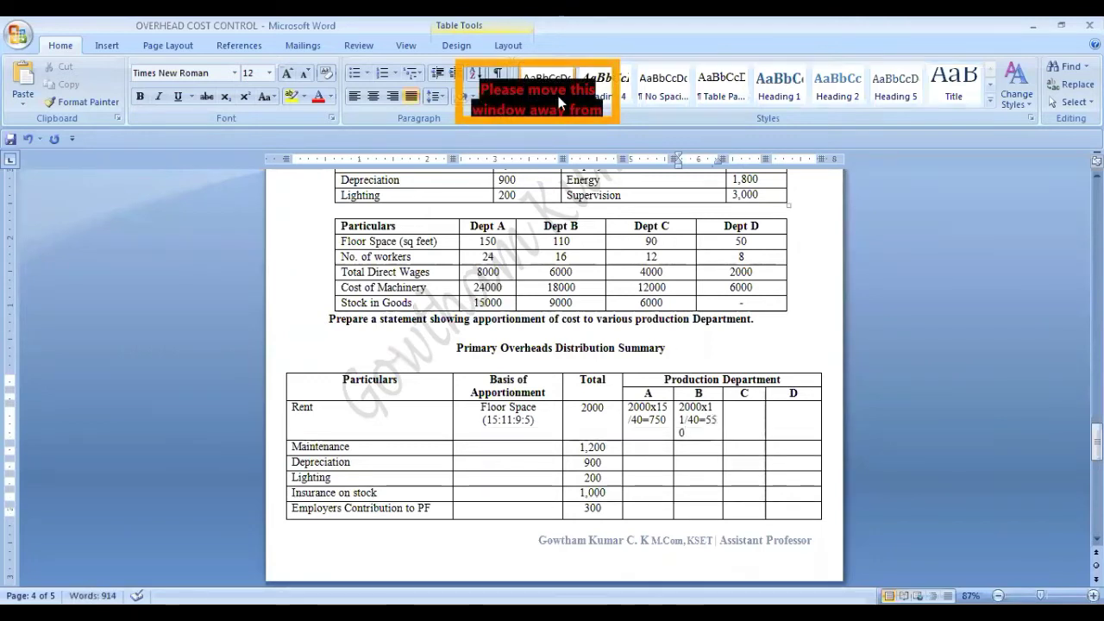
- Enter the rent shares of department C as 450 and department D as 250
left_click(731, 416)
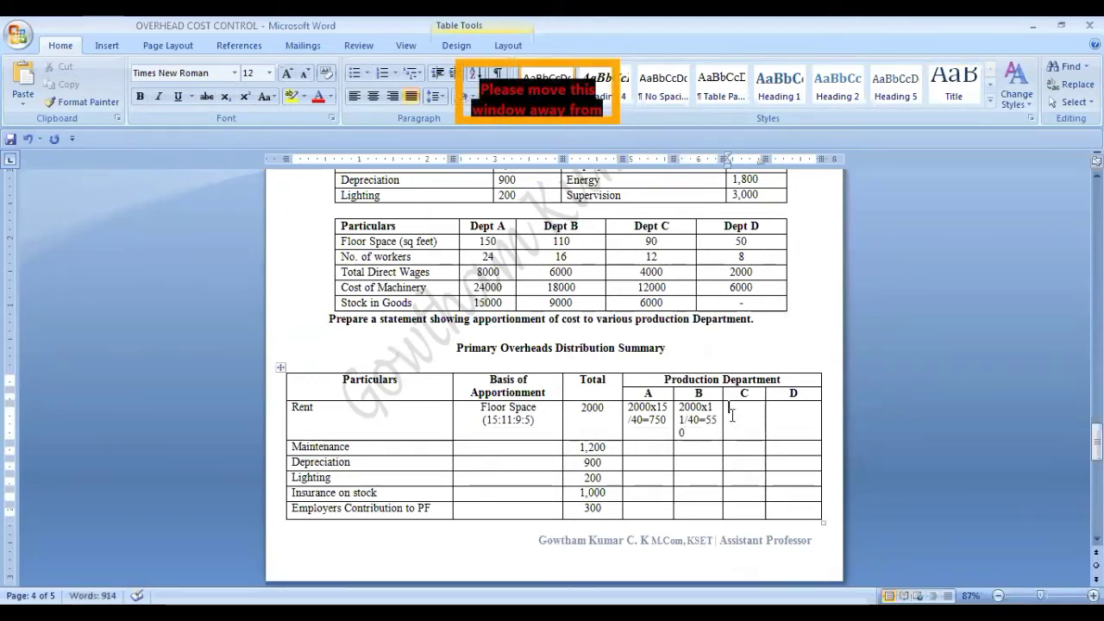
type("450")
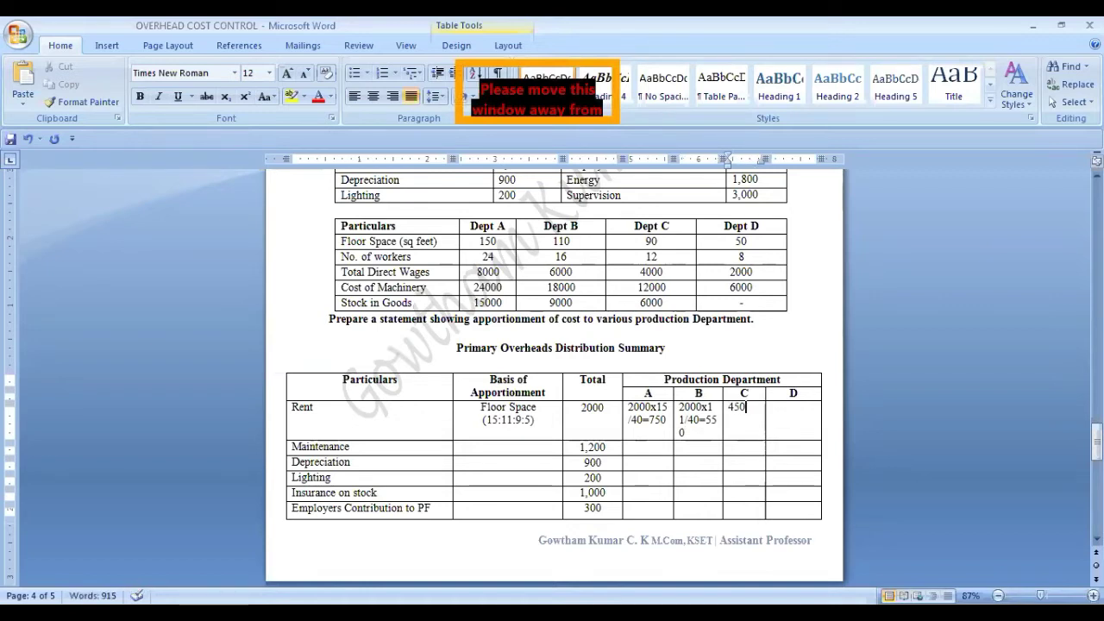
key("Tab")
type("250")
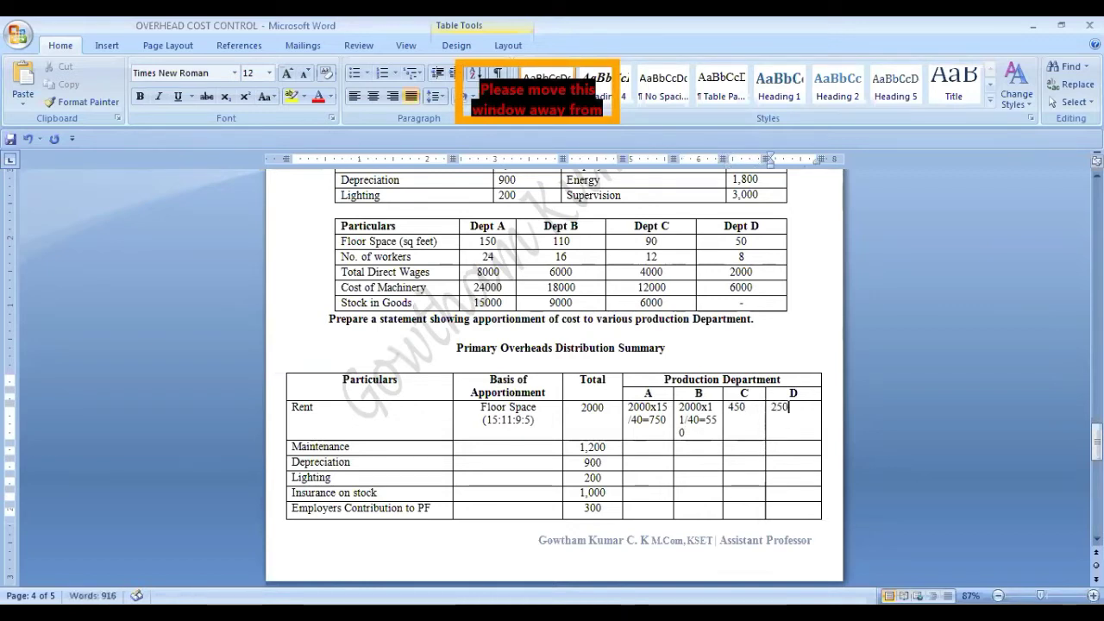
- Widen the department B column slightly so its rent calculation fits on two lines
left_click(720, 398)
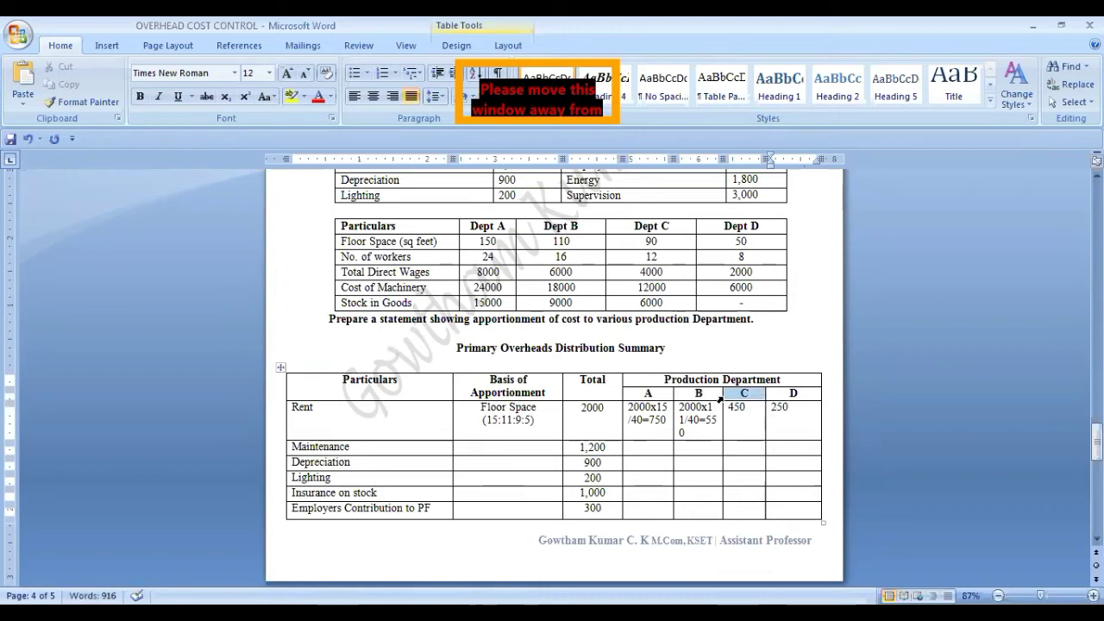
left_click_drag(720, 399, 725, 395)
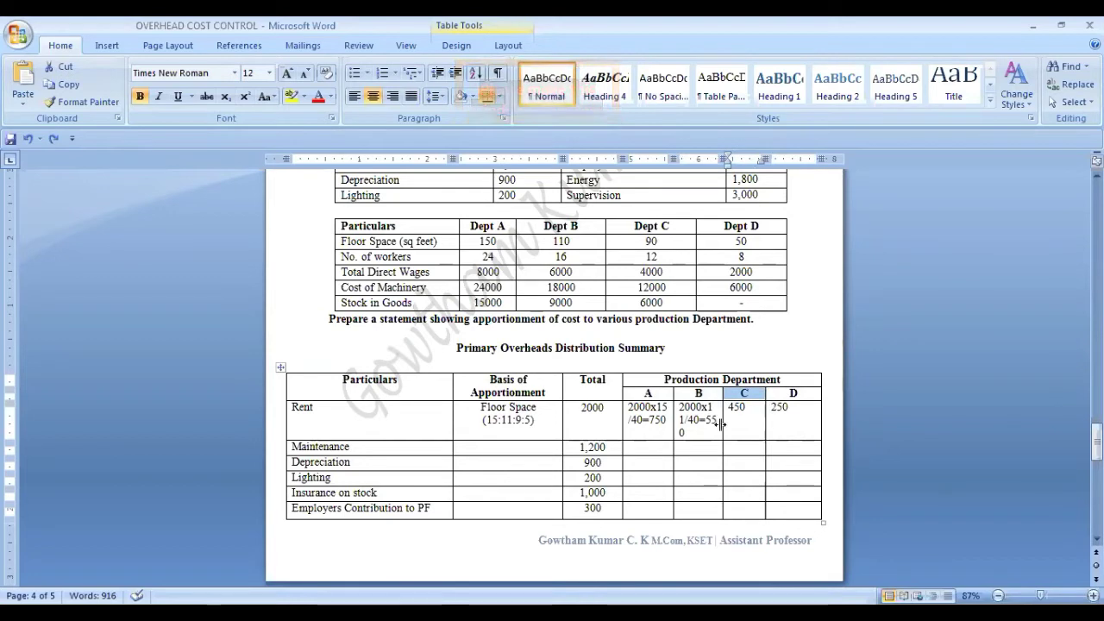
left_click_drag(721, 423, 729, 421)
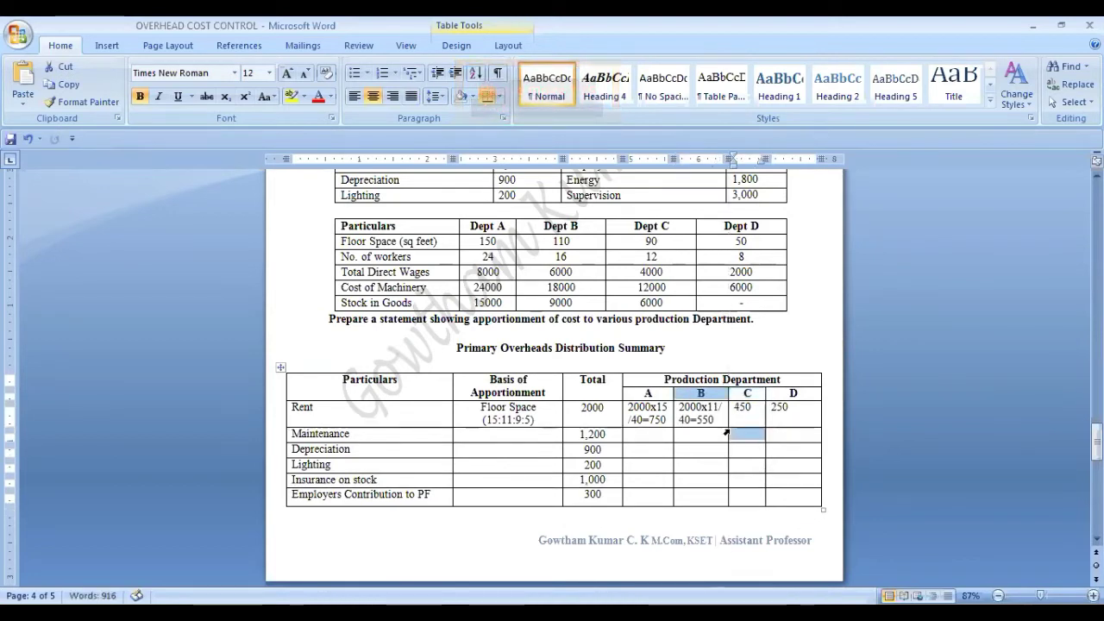
- Make the Rent row's resulting amounts 750, 550, 450 and 250 bold for departments A to D
double_click(655, 420)
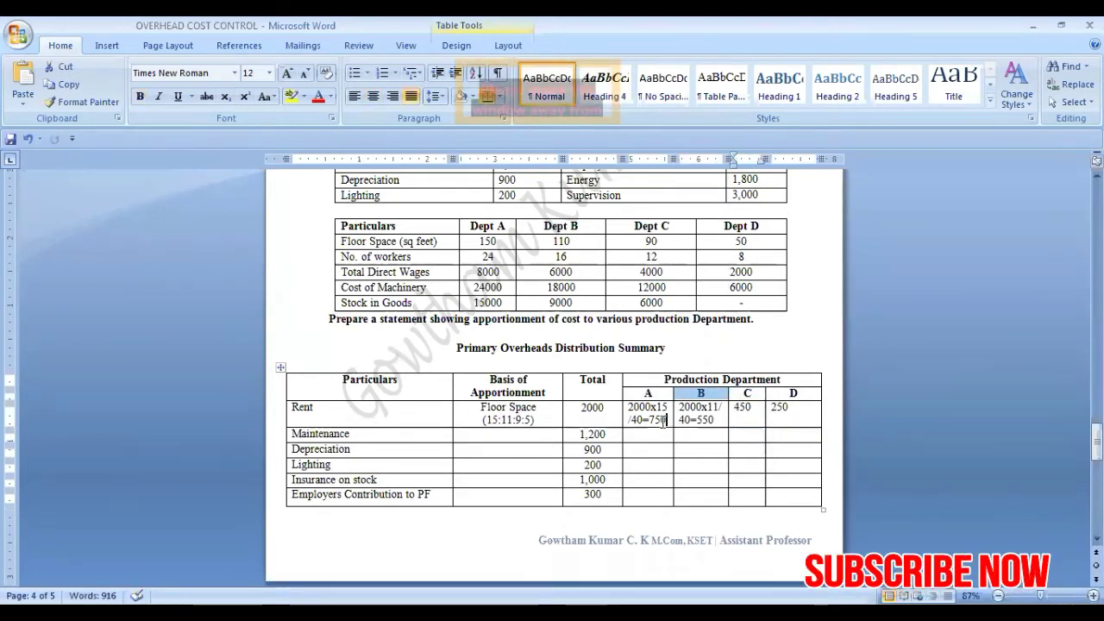
key("ctrl+b")
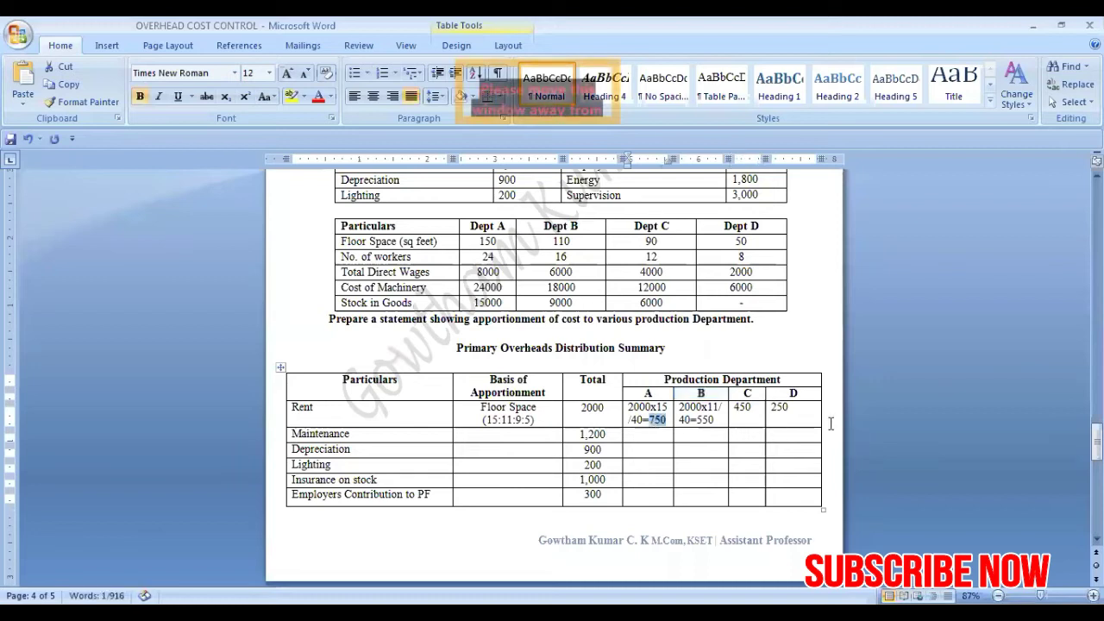
left_click(711, 420)
double_click(700, 420)
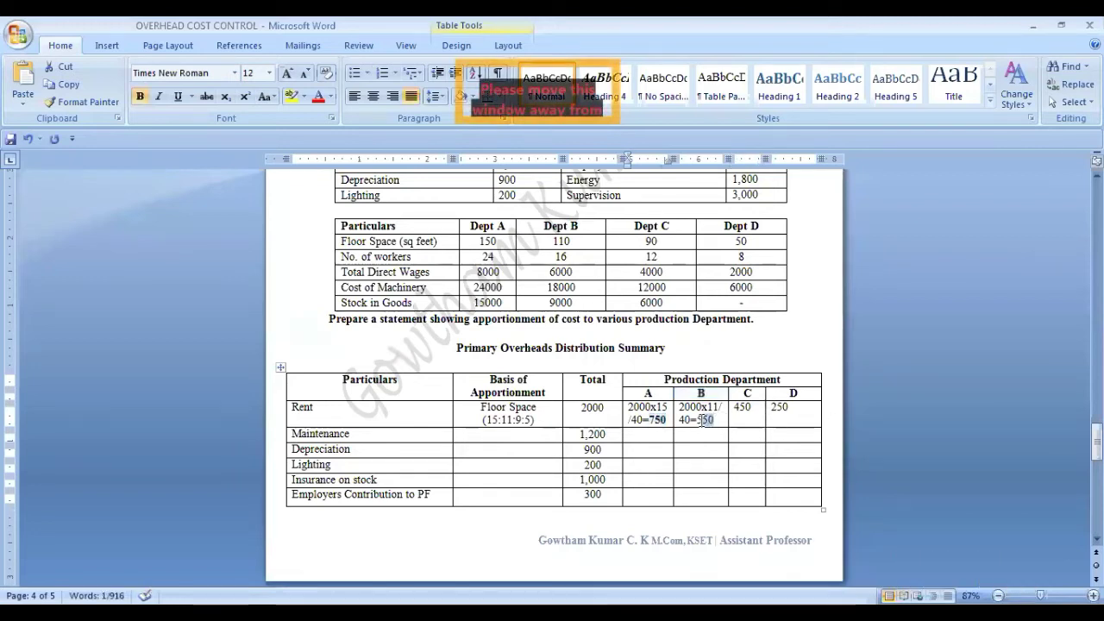
key("ctrl+b")
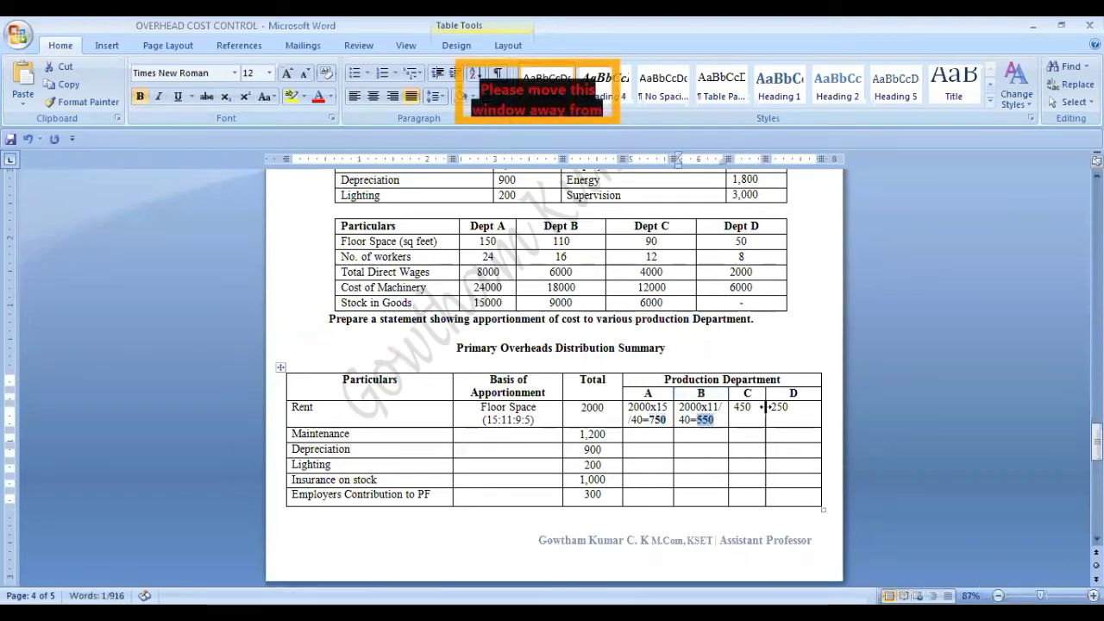
left_click_drag(768, 414, 743, 416)
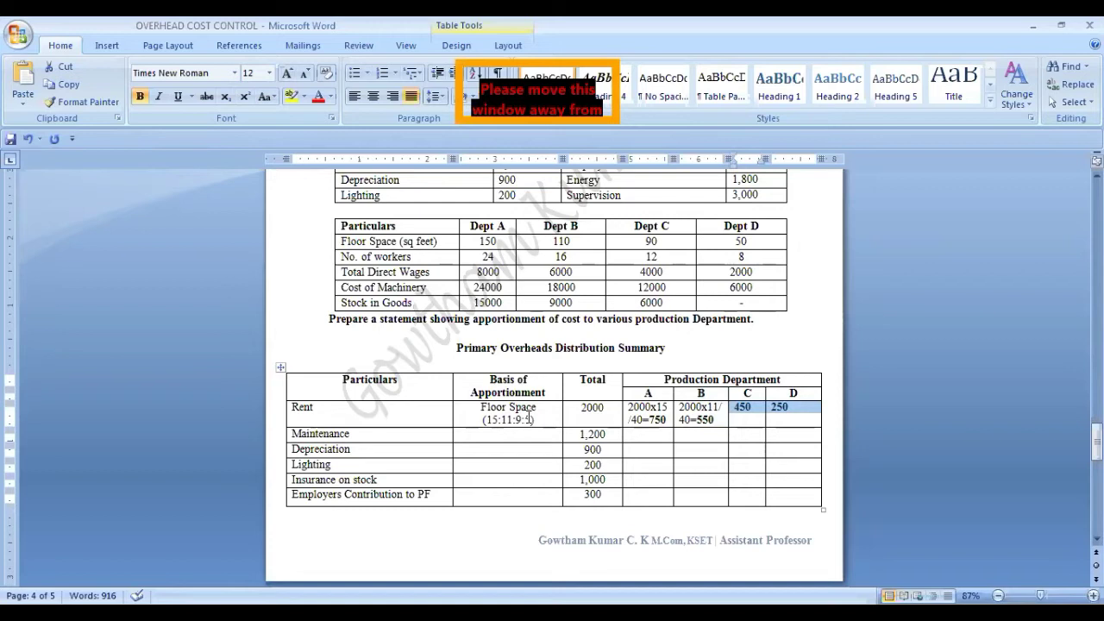
- Examine the Maintenance cost in the given data and highlight the Cost of Machinery row for all four departments
scroll(544, 418, "up", 4)
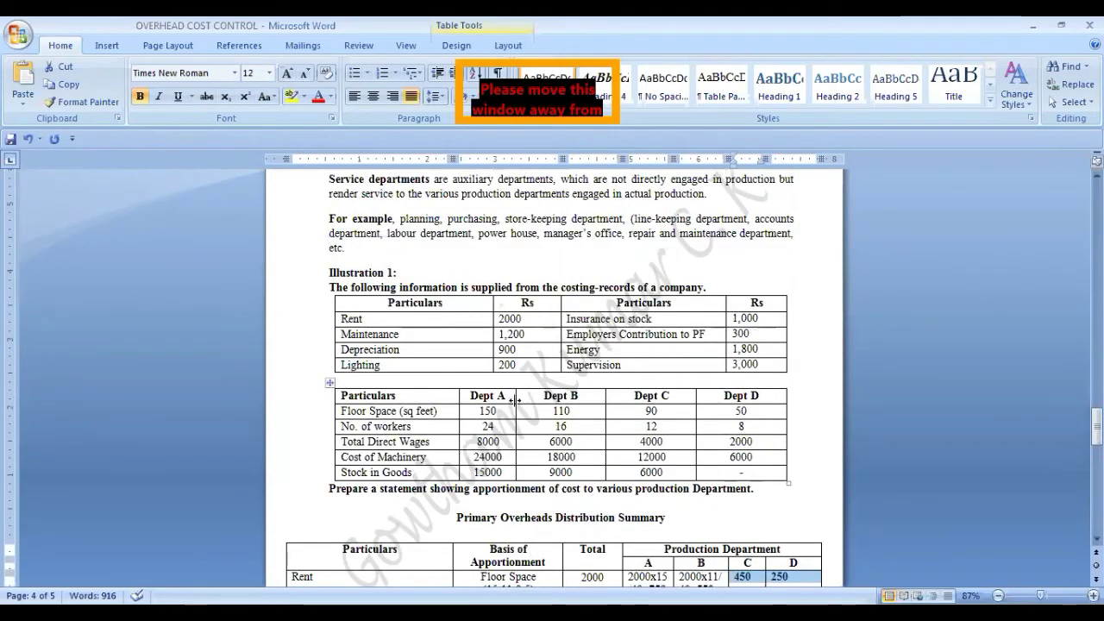
left_click_drag(478, 335, 520, 337)
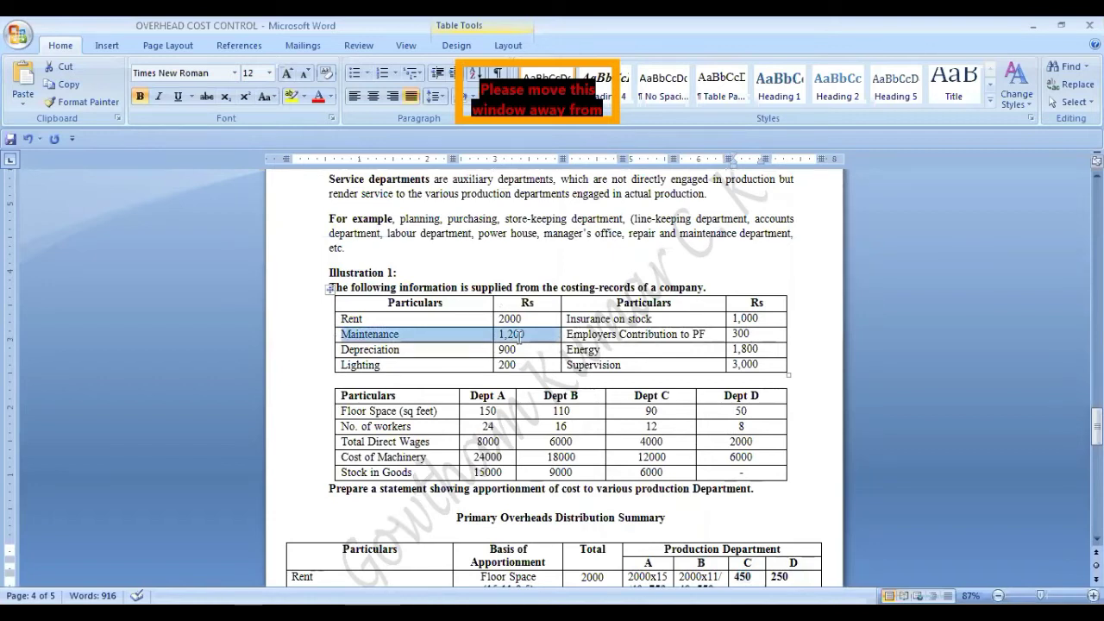
left_click(491, 490)
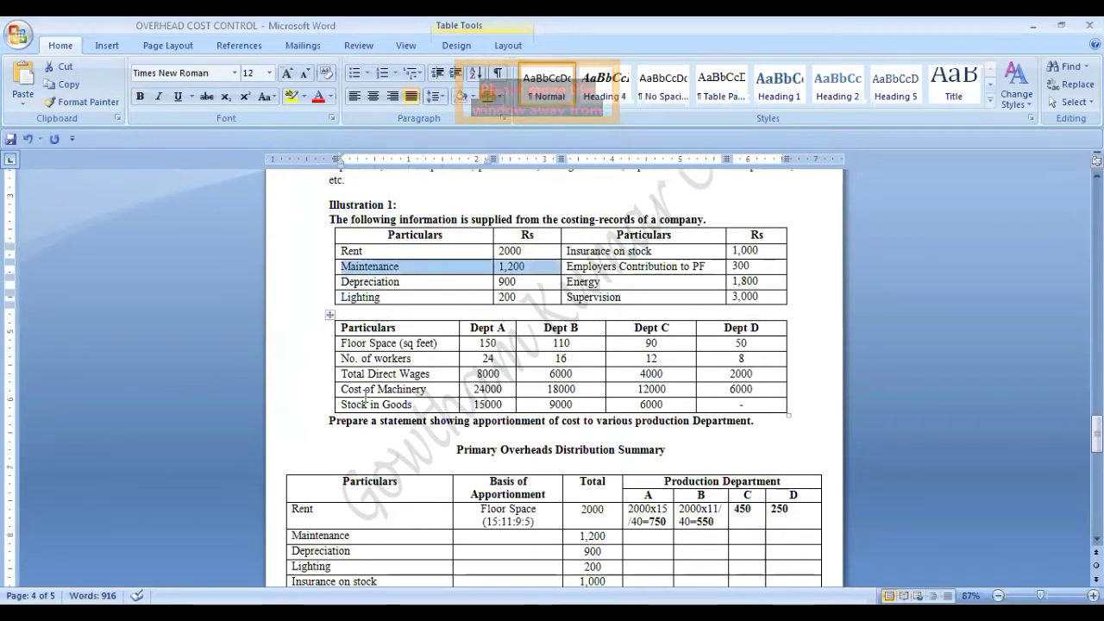
left_click_drag(380, 343, 755, 393)
left_click(390, 390)
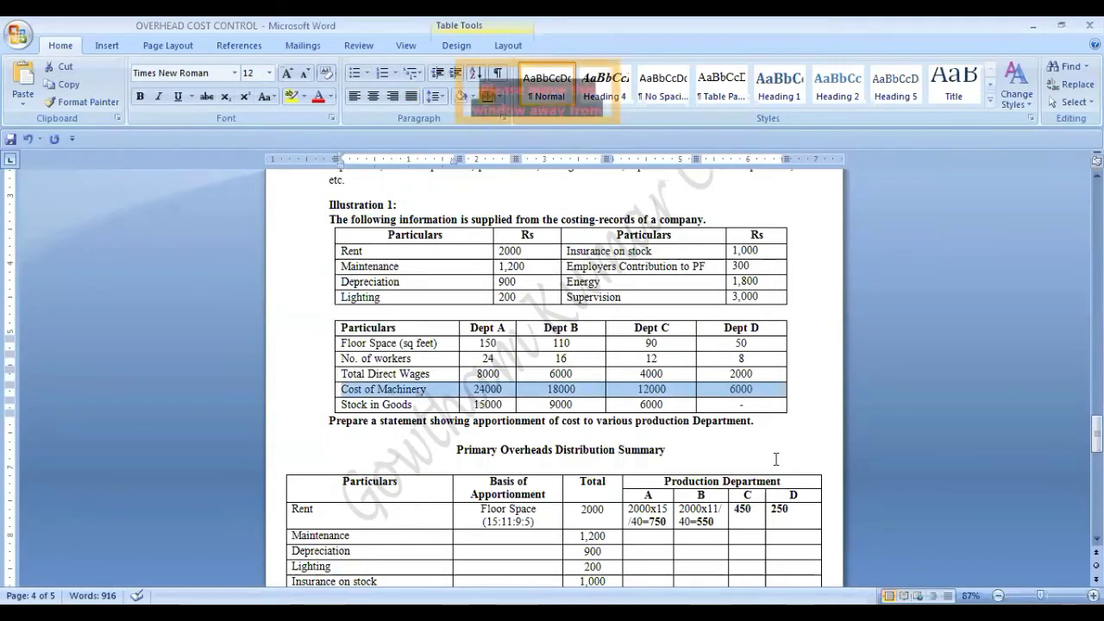
- Copy the "Cost of Machinery" label from the department data into the Maintenance row's Basis of Apportionment cell
left_click_drag(429, 390, 362, 377)
key("ctrl+c")
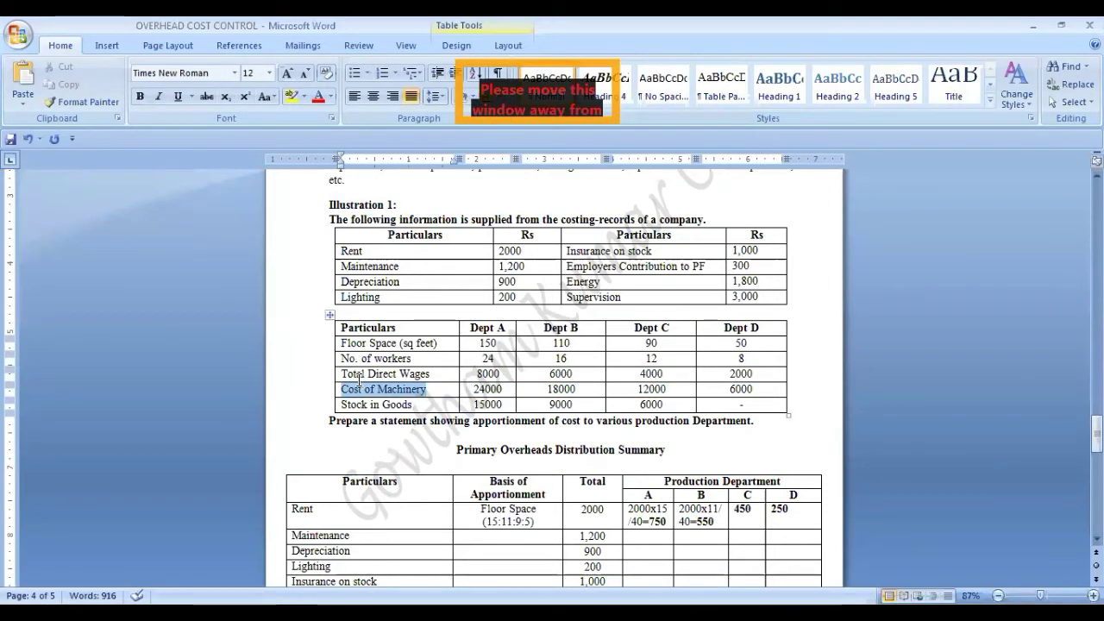
left_click(487, 541)
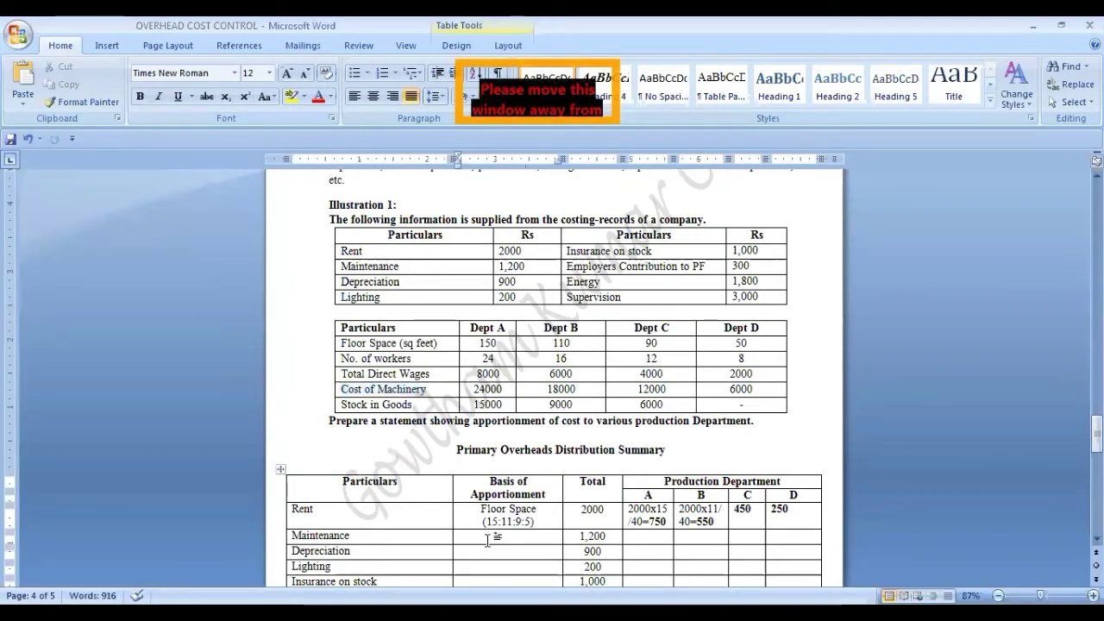
key("ctrl+v")
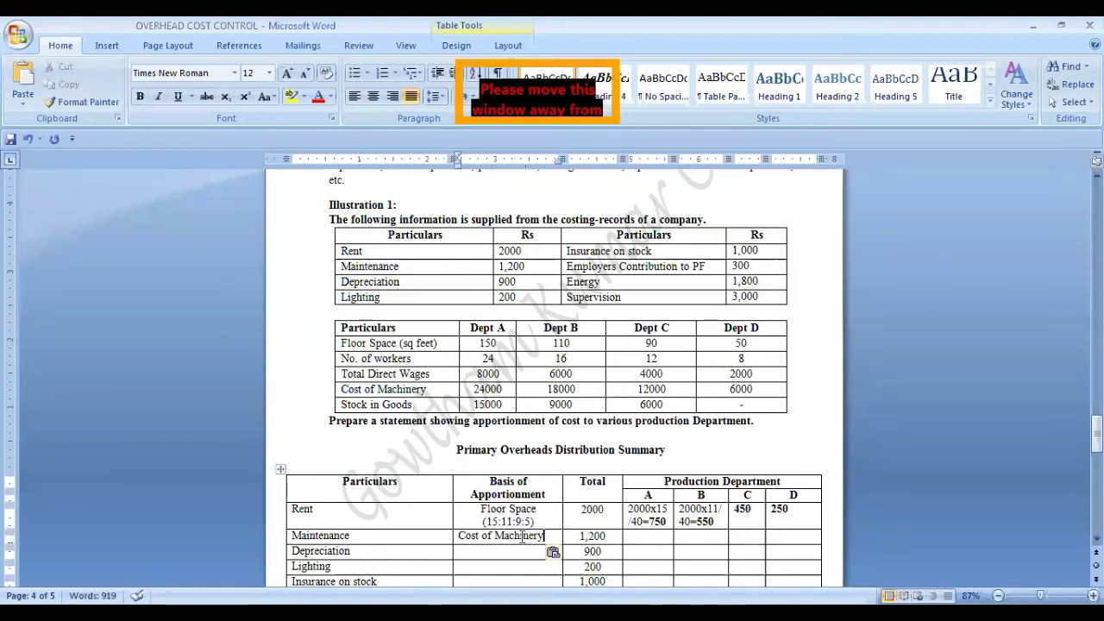
- Add the machinery cost ratio 24:18:12:6 in brackets on a second line of the Maintenance basis cell
type("{")
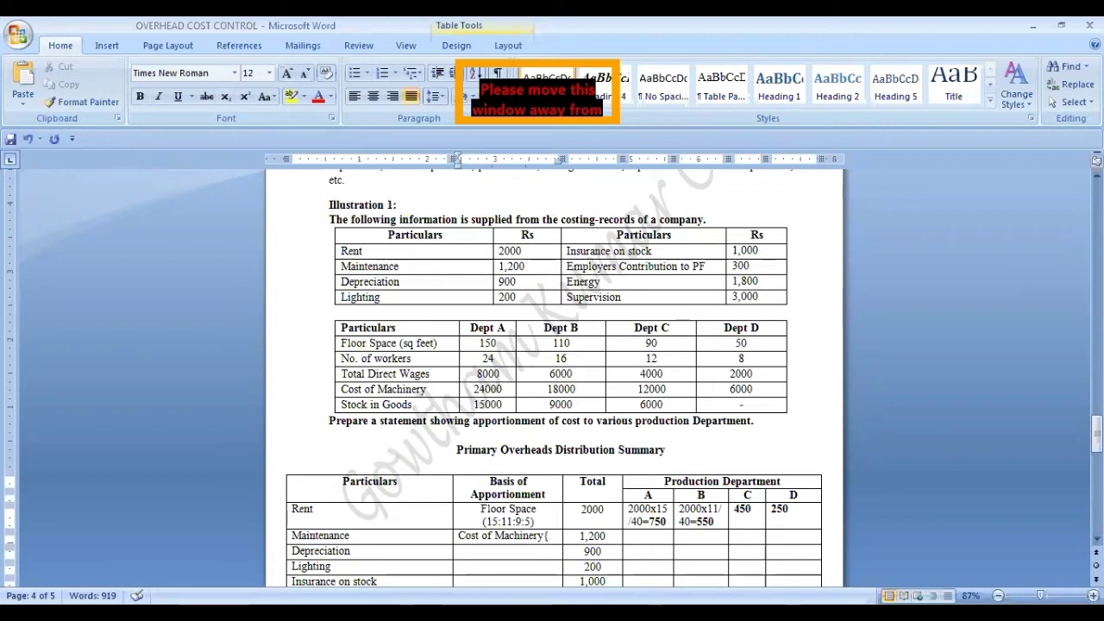
type("2")
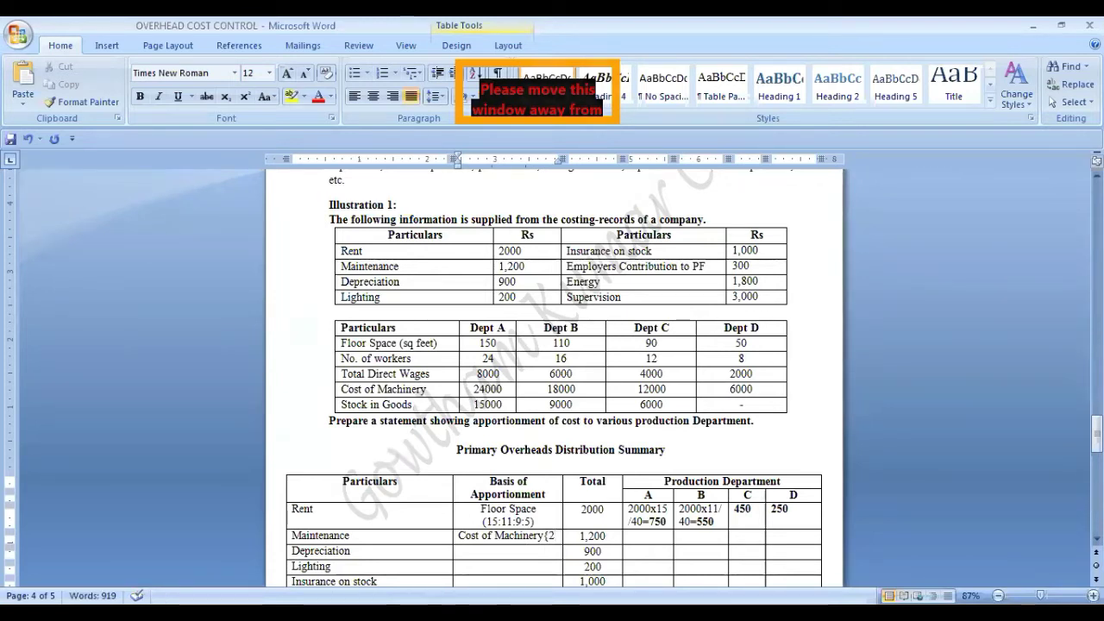
type("4:")
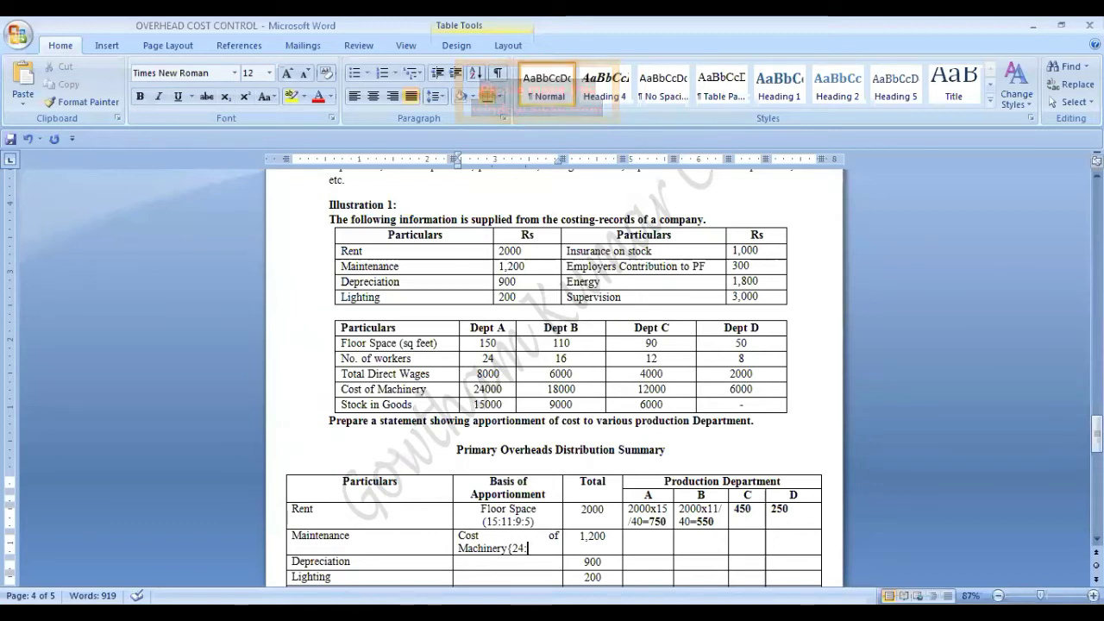
type("18:")
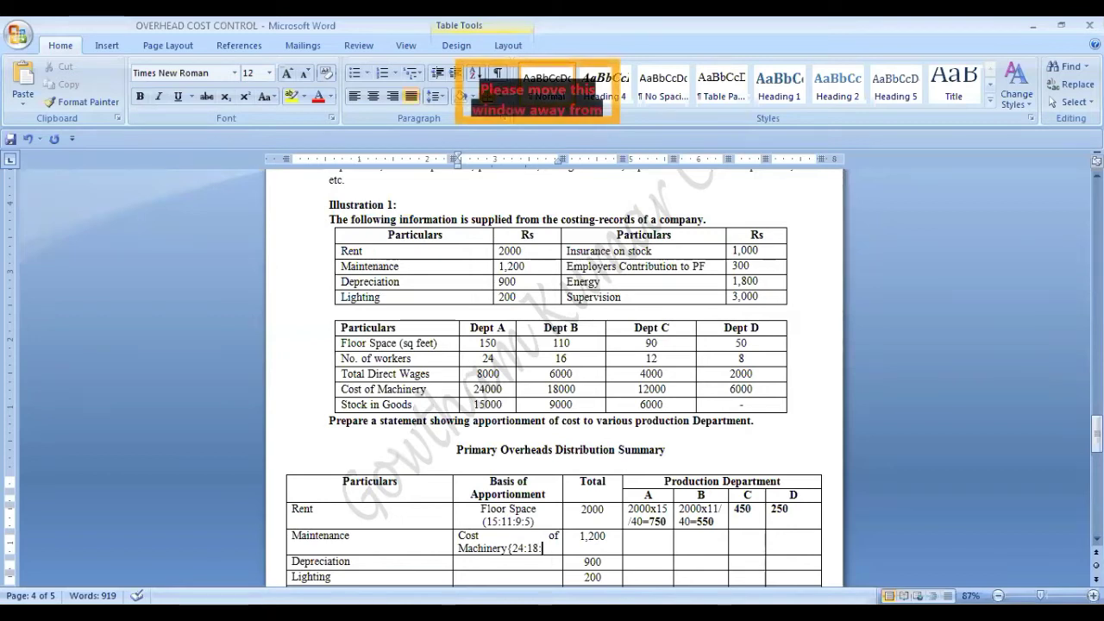
type("12")
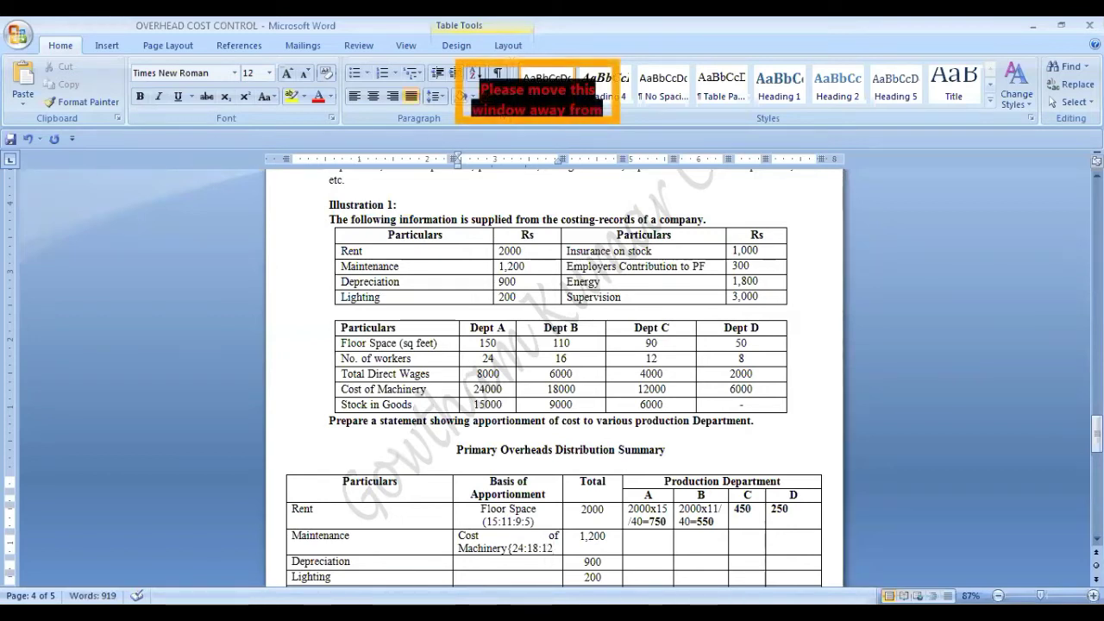
type(":2")
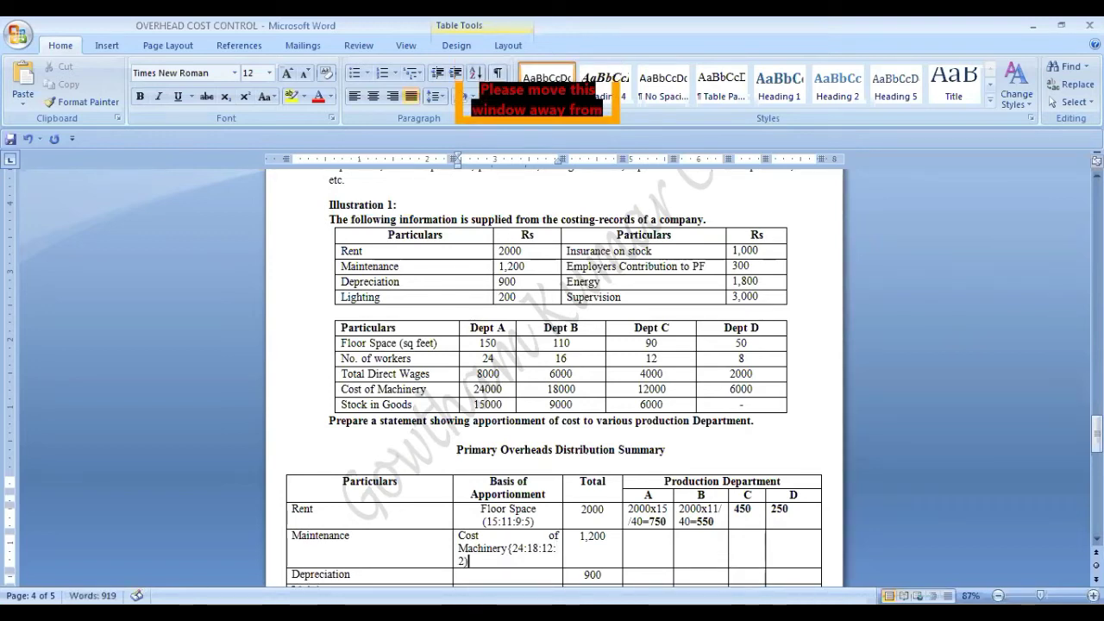
left_click(533, 549)
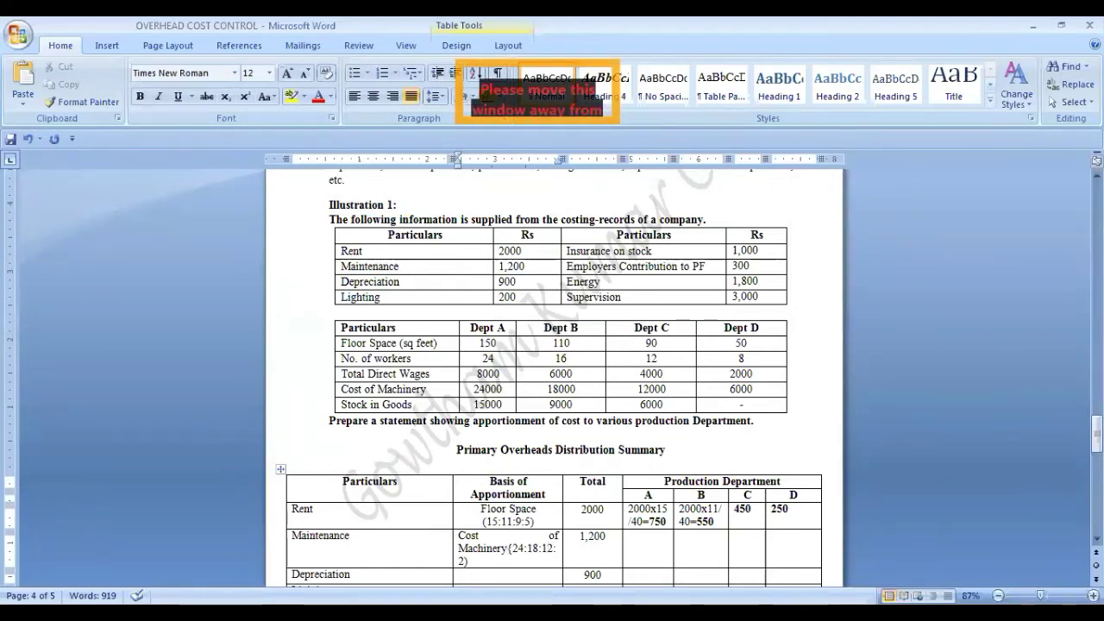
left_click(510, 548)
key("Return")
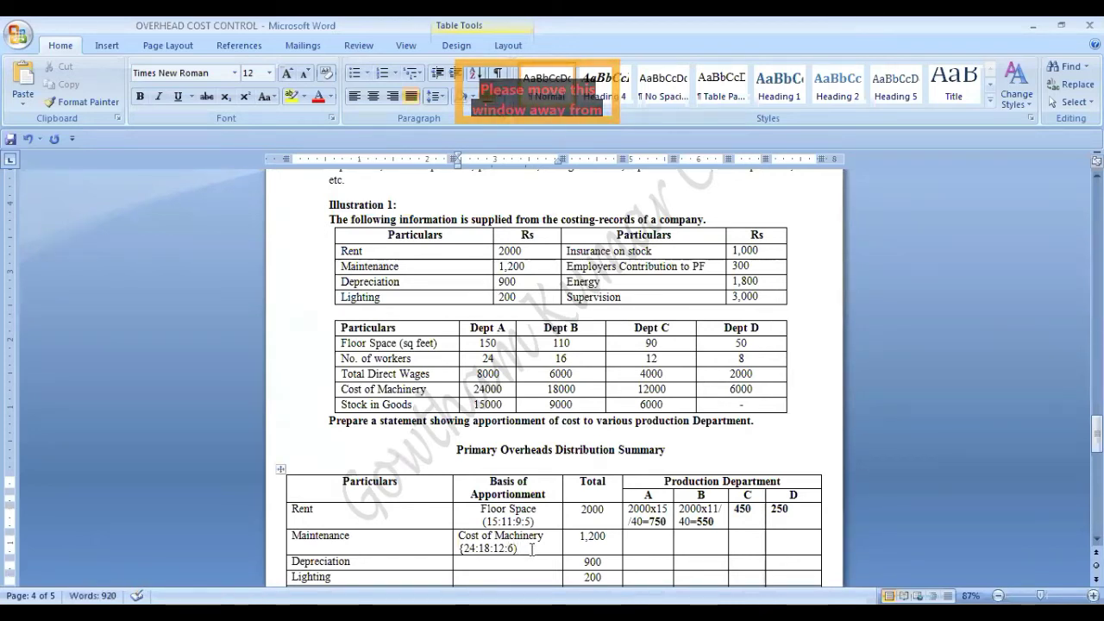
- Append the simplified ratio (4:3:2:1) after the machinery cost ratio in the Maintenance basis cell
type("(4:3")
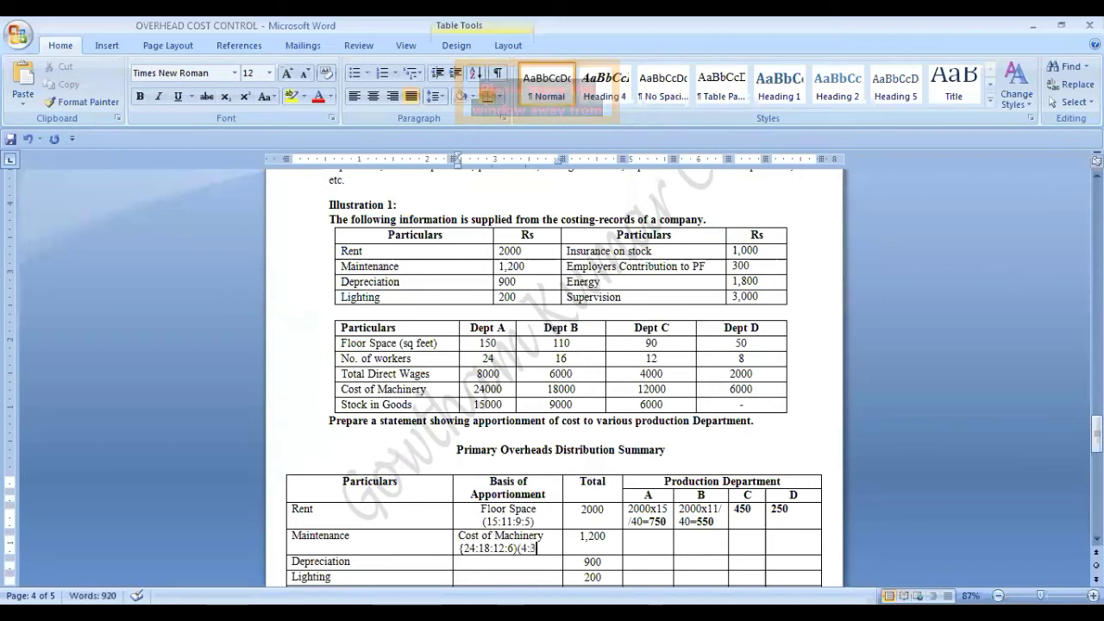
type(":")
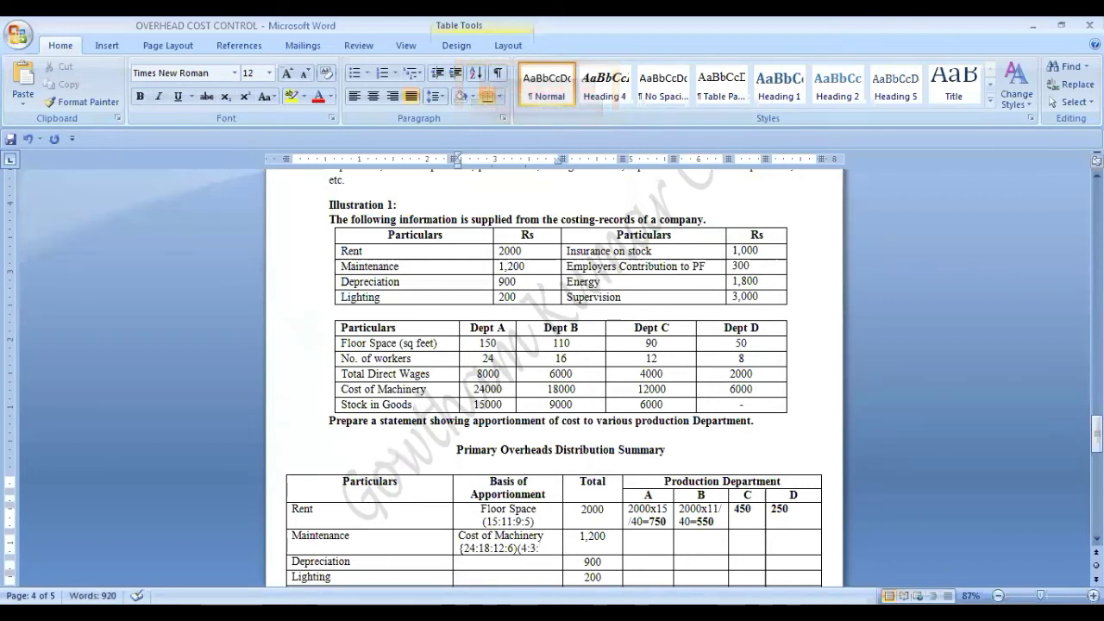
type("2:")
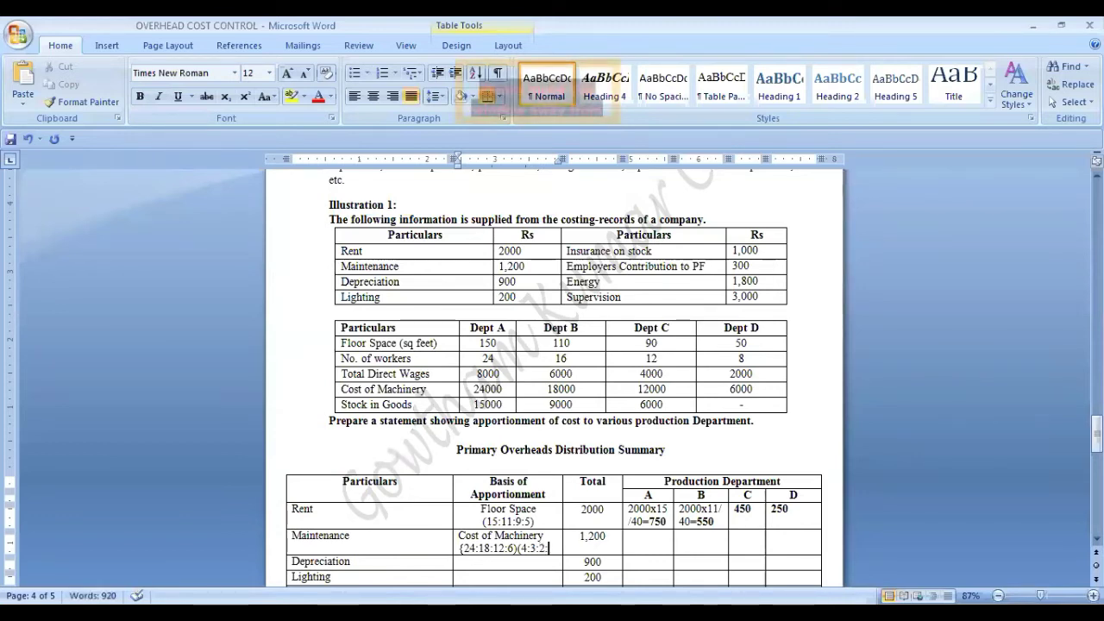
type("1)")
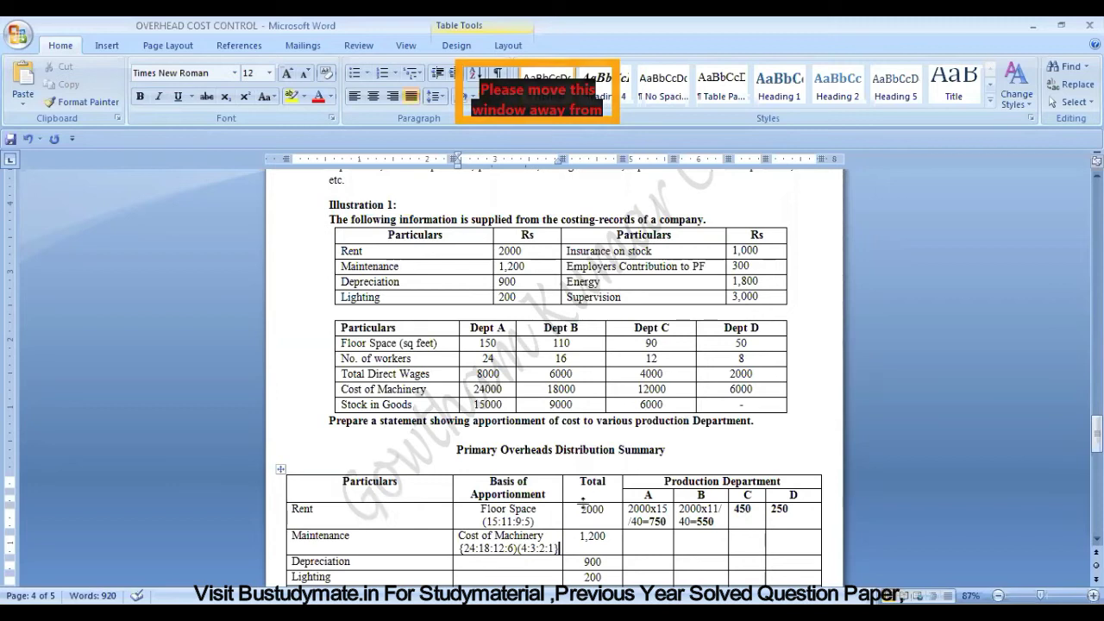
- Enter the Maintenance shares 480, 360, 240 and 120 for departments A to D and make them bold
left_click(622, 552)
left_click(647, 538)
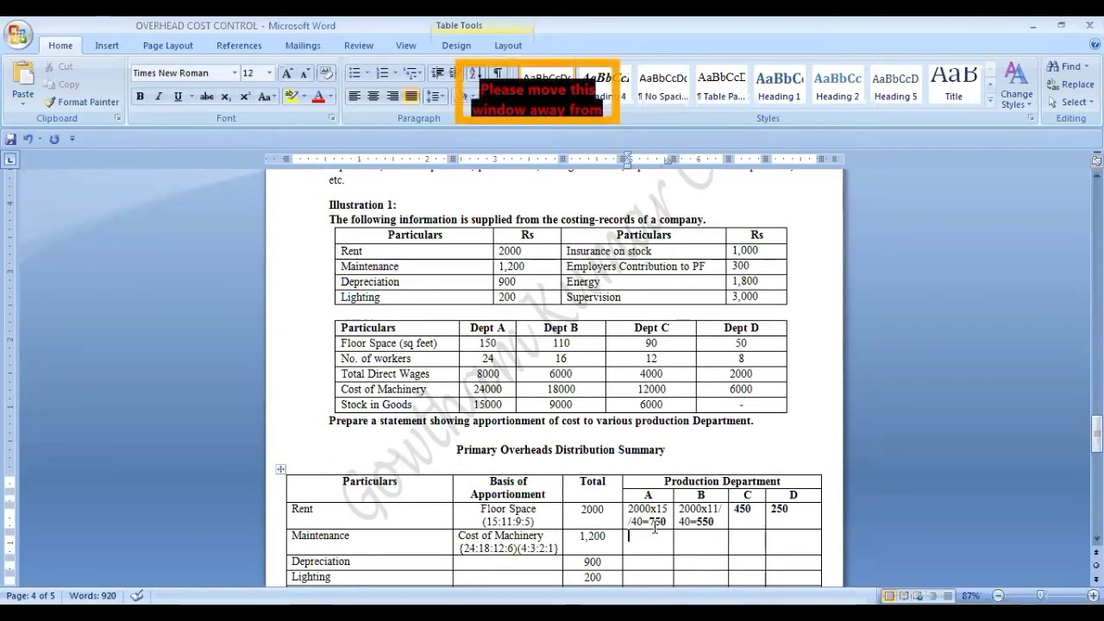
type("480")
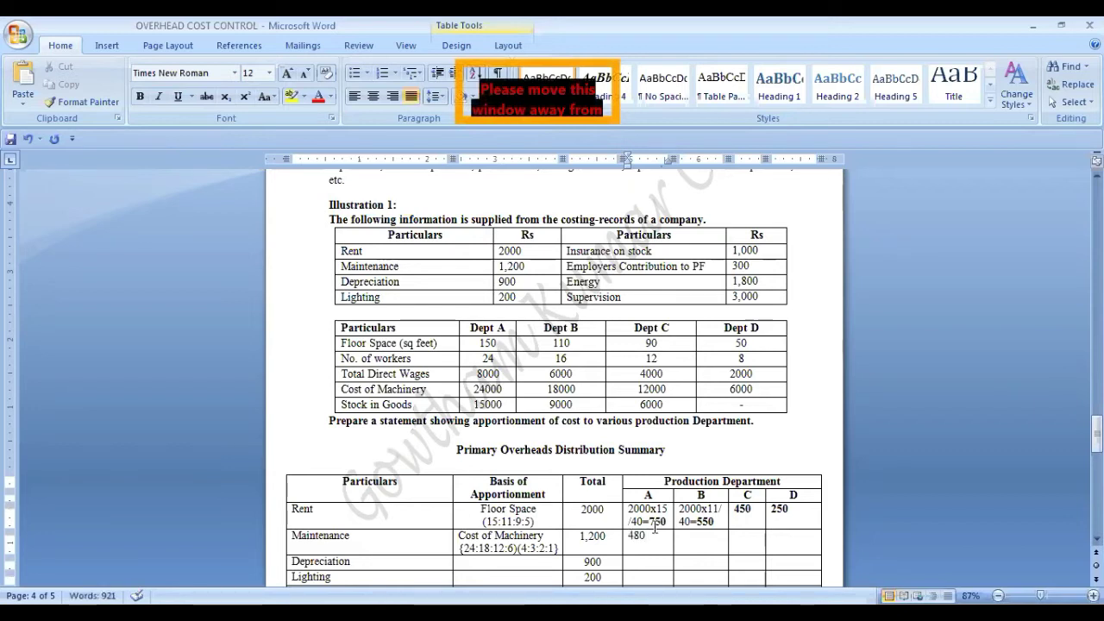
key("Tab")
type("360")
key("Tab")
type("240")
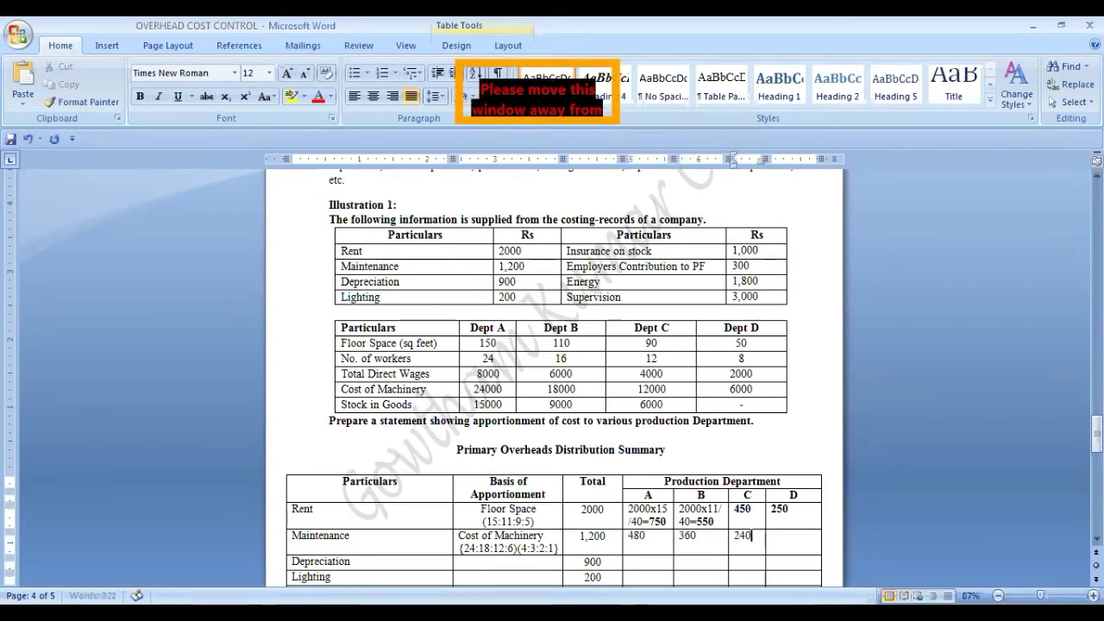
type("120")
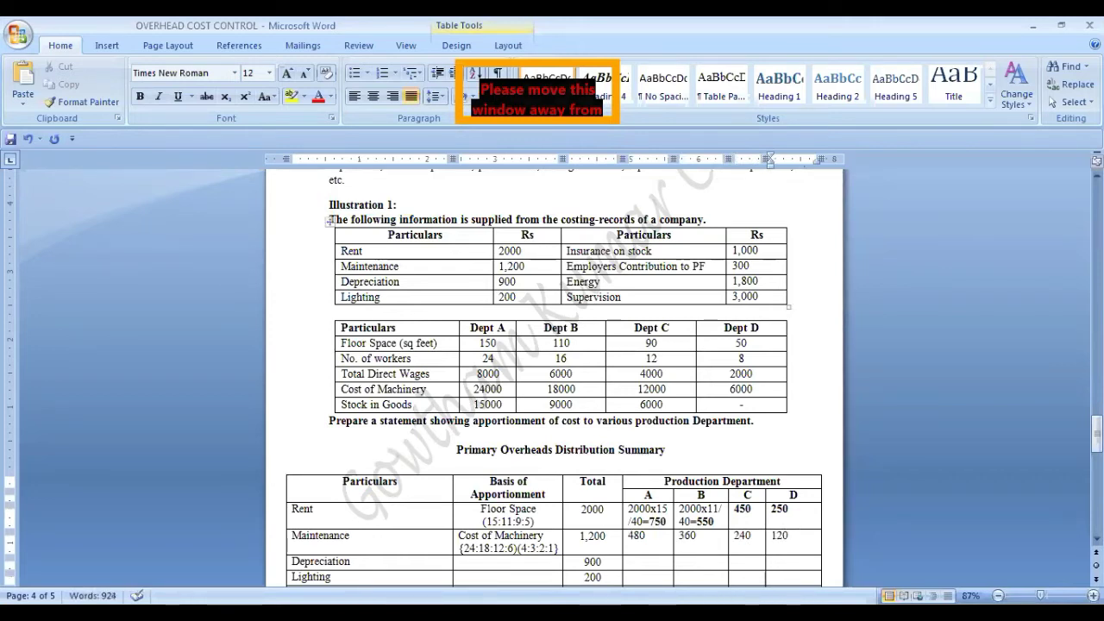
left_click_drag(637, 536, 781, 546)
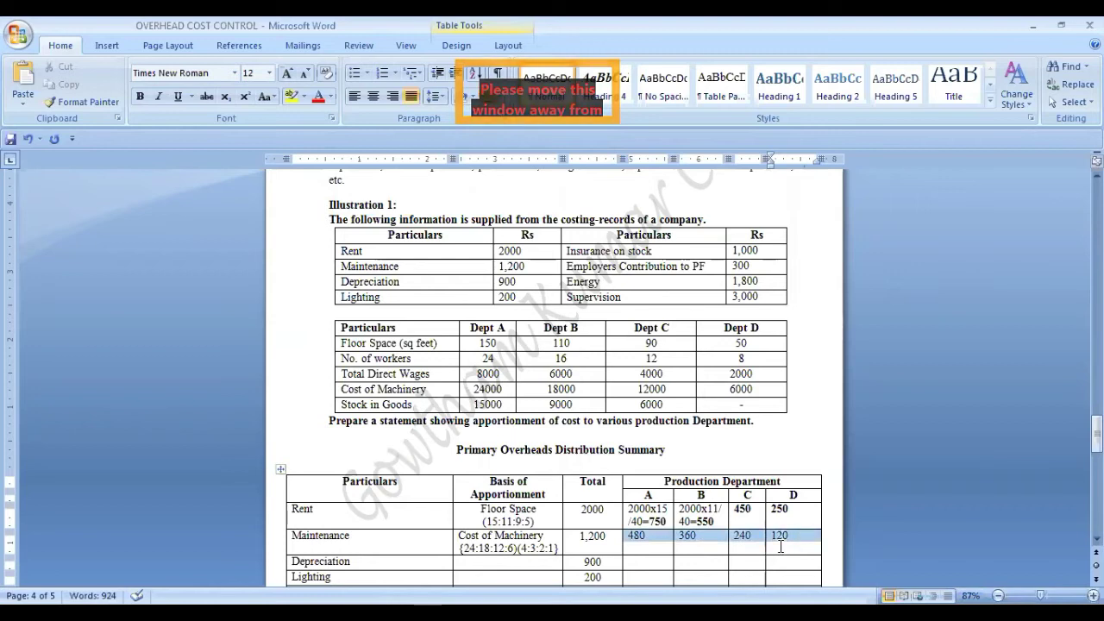
key("ctrl+b")
- Insert the calculation "1200X4/10=" in front of department A's Maintenance share
left_click(636, 536)
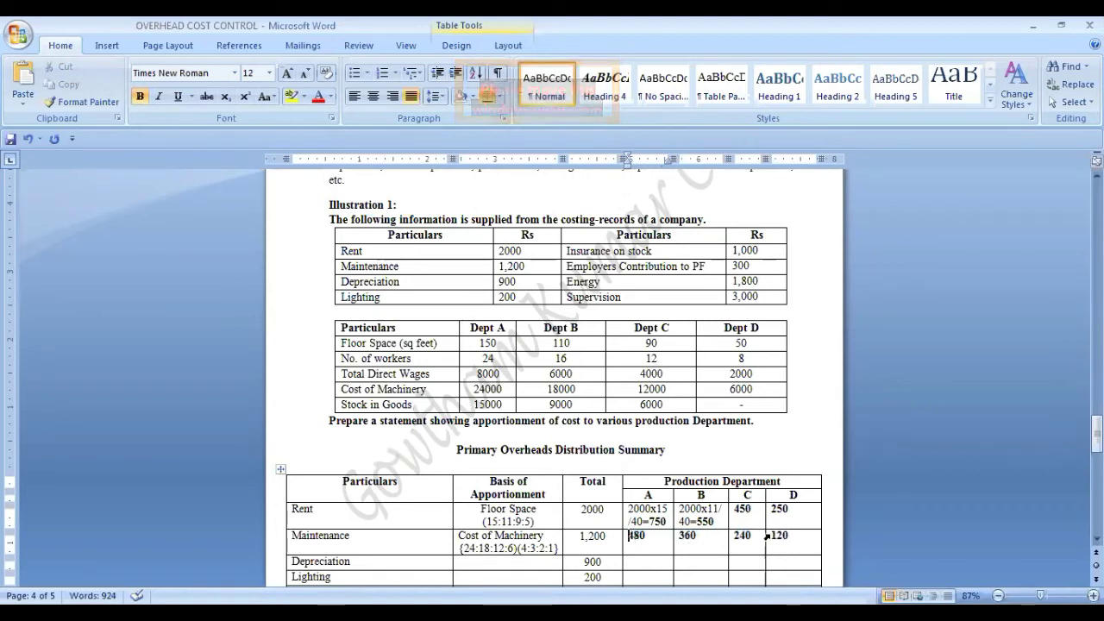
type("1200")
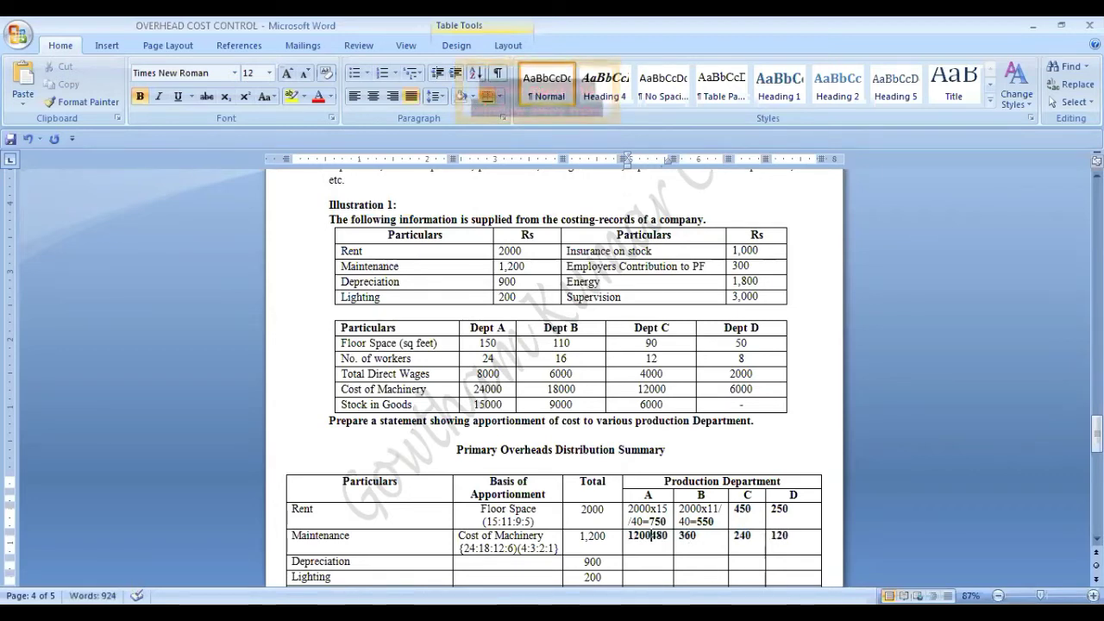
type("X")
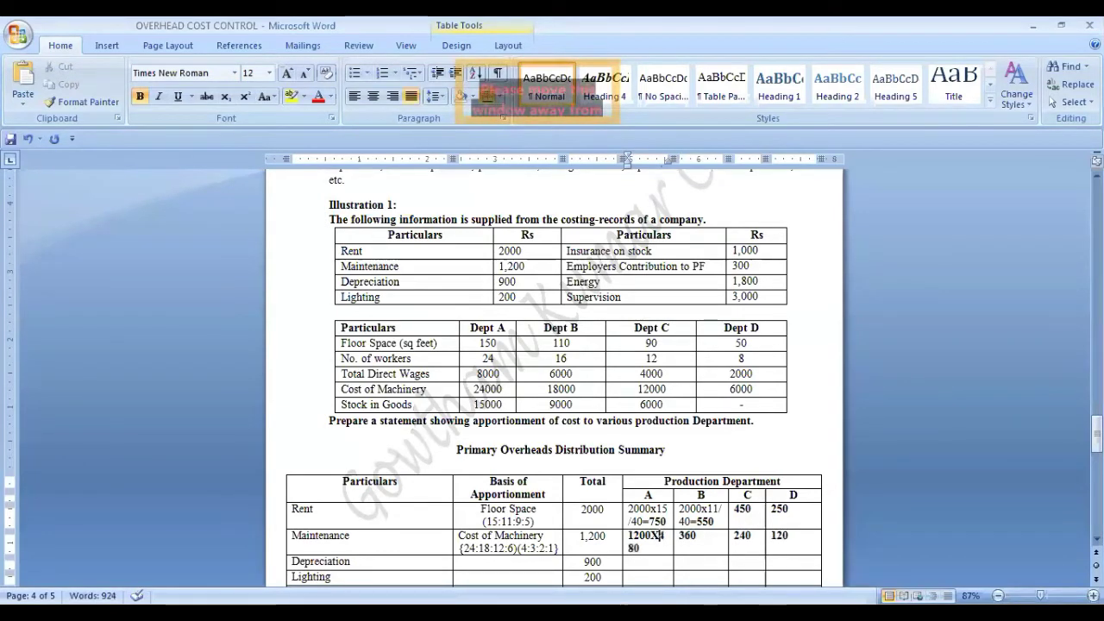
type("4/")
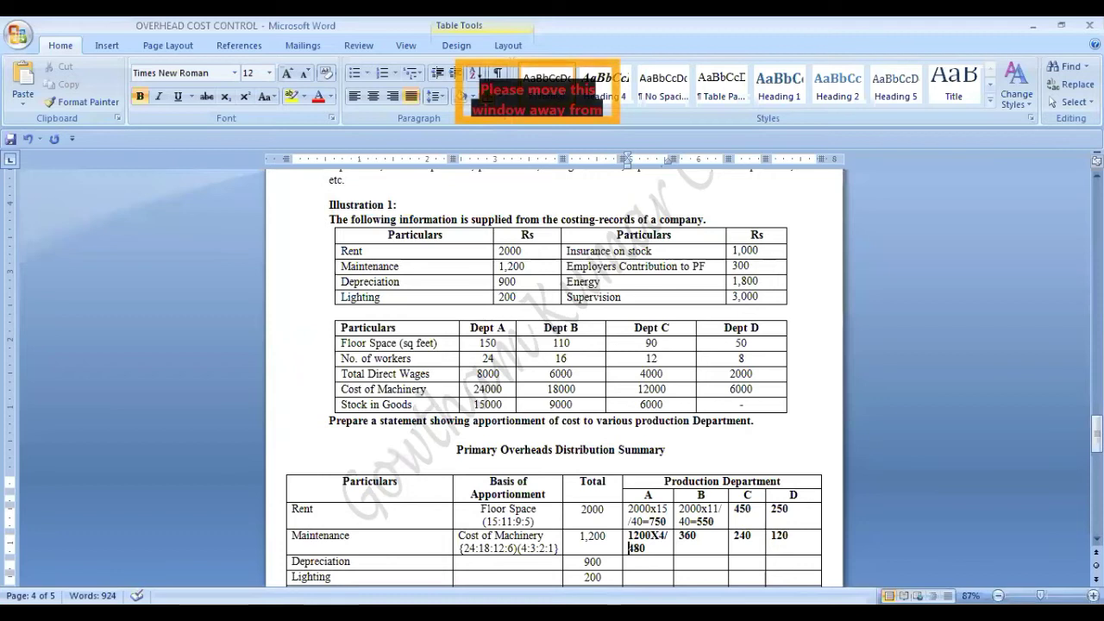
left_click(629, 549)
type("10")
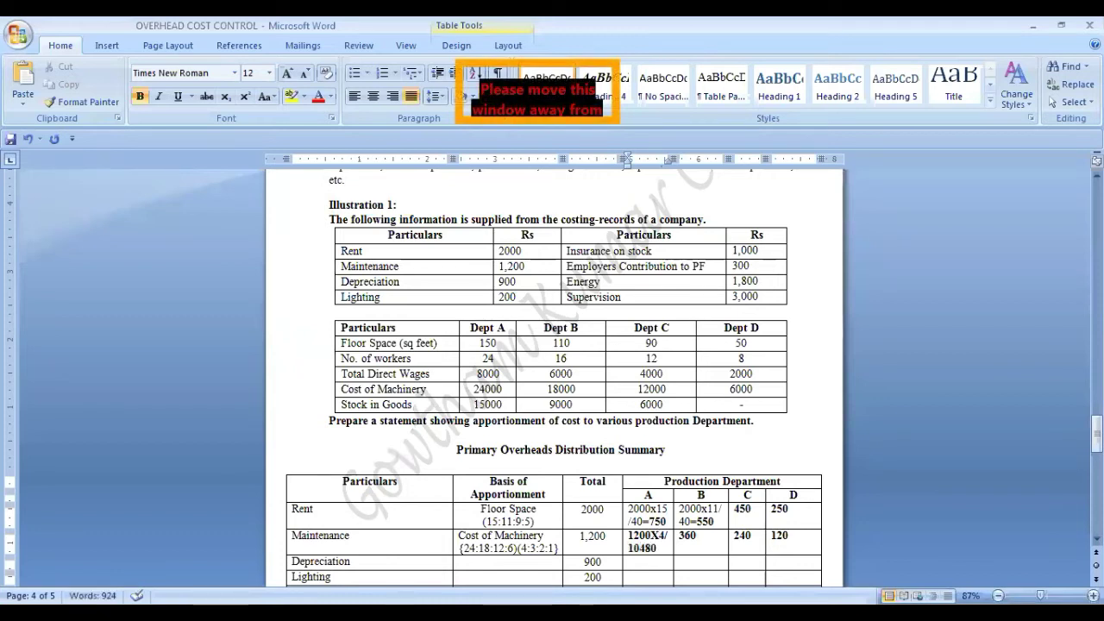
type("+")
key("BackSpace")
type("=")
- Copy the Maintenance row's Cost of Machinery basis with both ratios into the Depreciation row's Basis of Apportionment cell
scroll(659, 562, "down", 3)
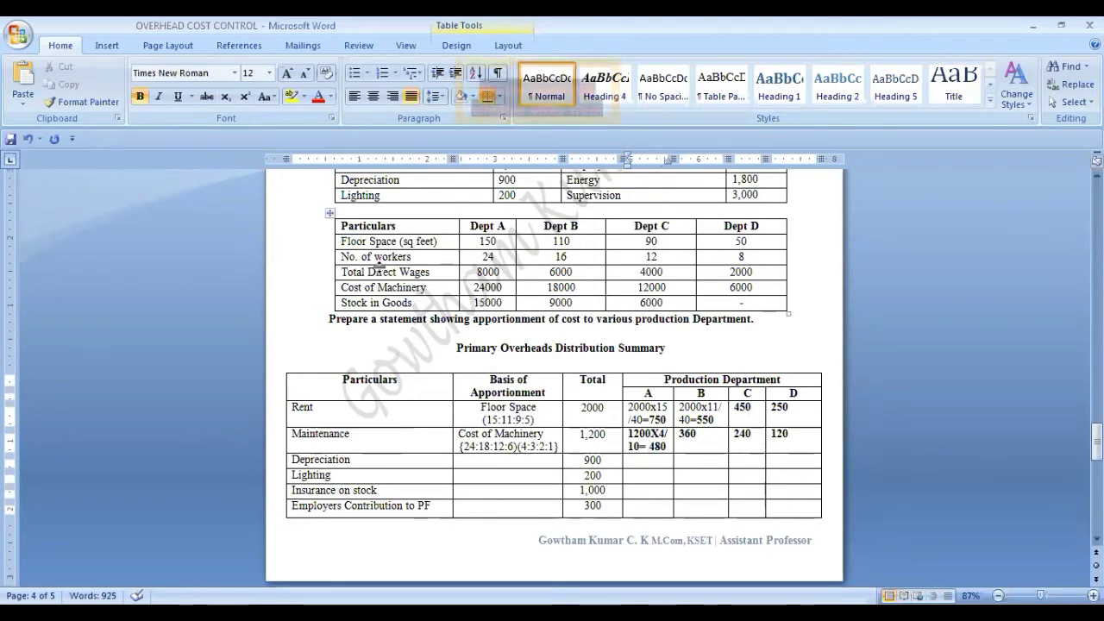
left_click_drag(364, 242, 342, 288)
left_click(434, 292)
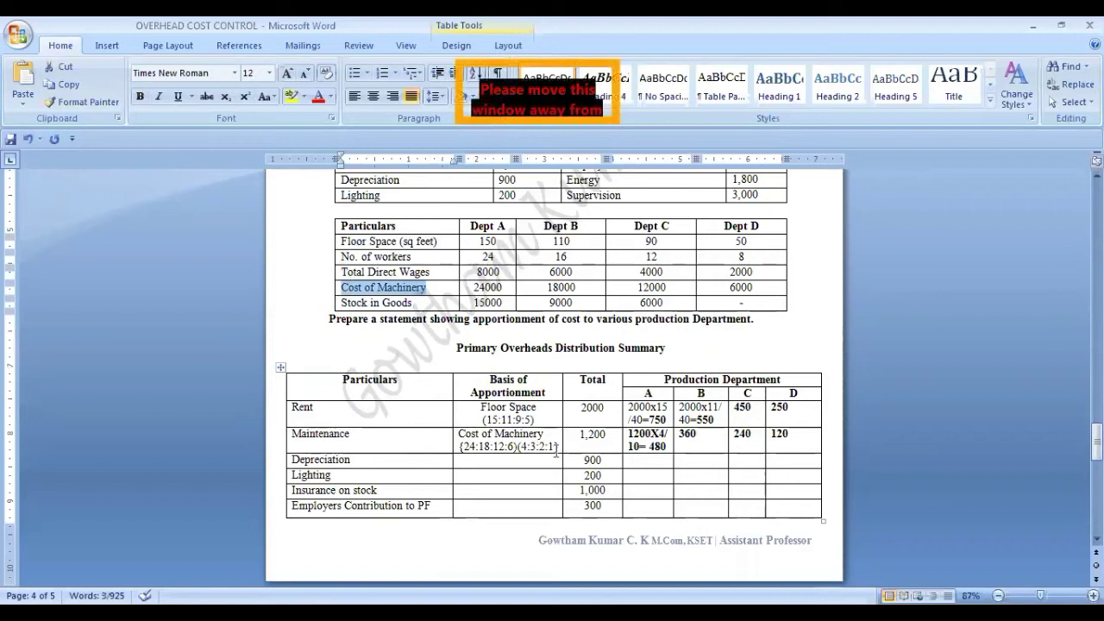
left_click_drag(556, 447, 461, 434)
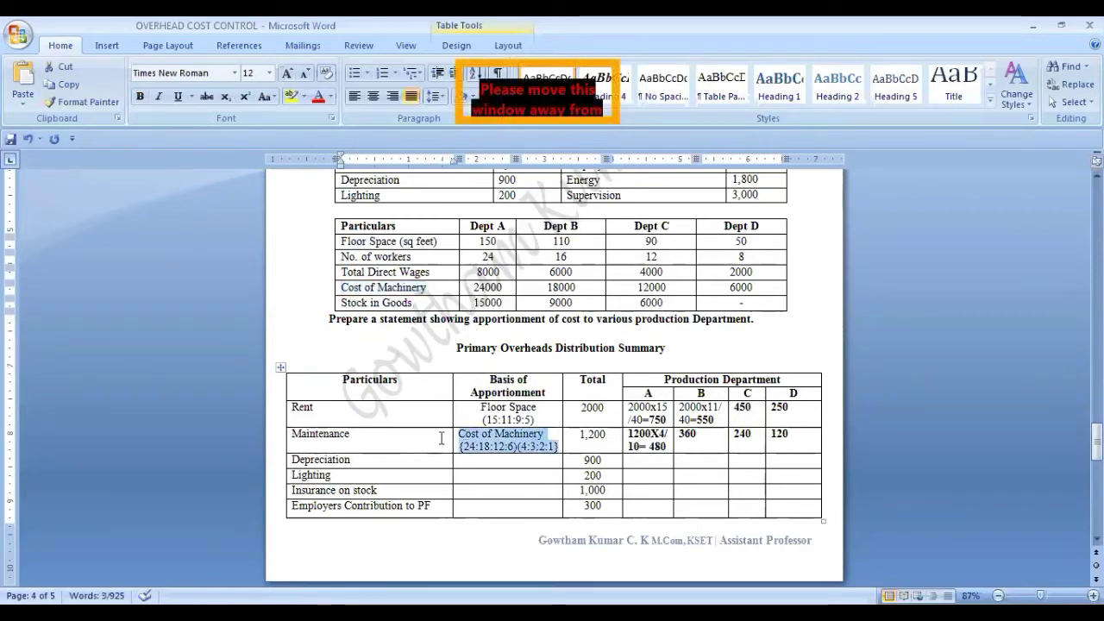
key("ctrl+c")
left_click(476, 460)
key("ctrl+v")
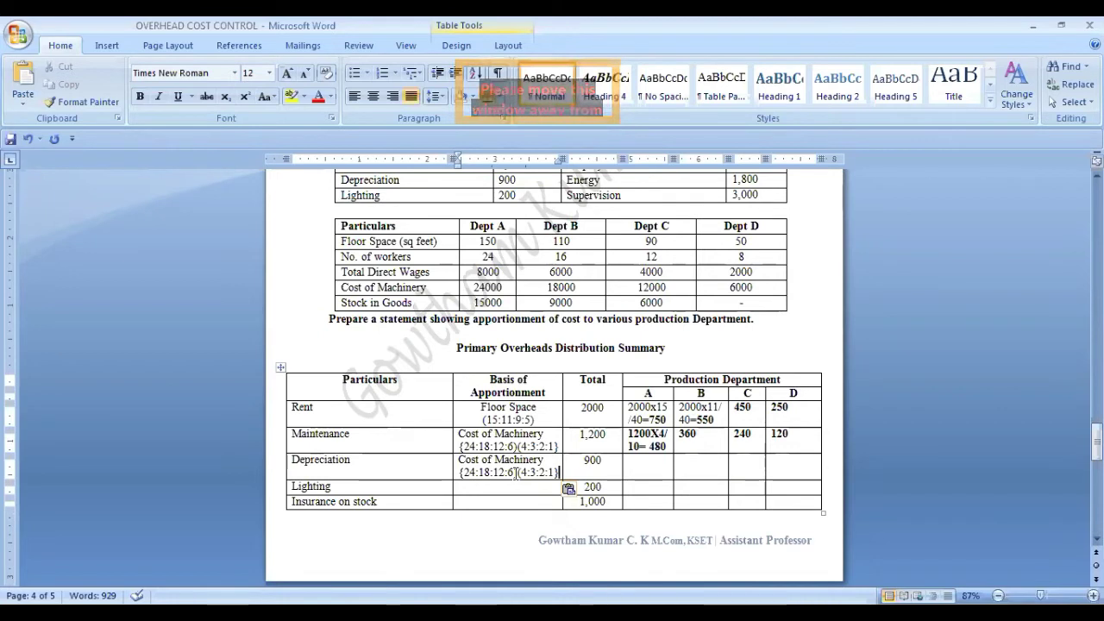
- Enter department A's Depreciation calculation as 900X4/10=360
left_click(641, 466)
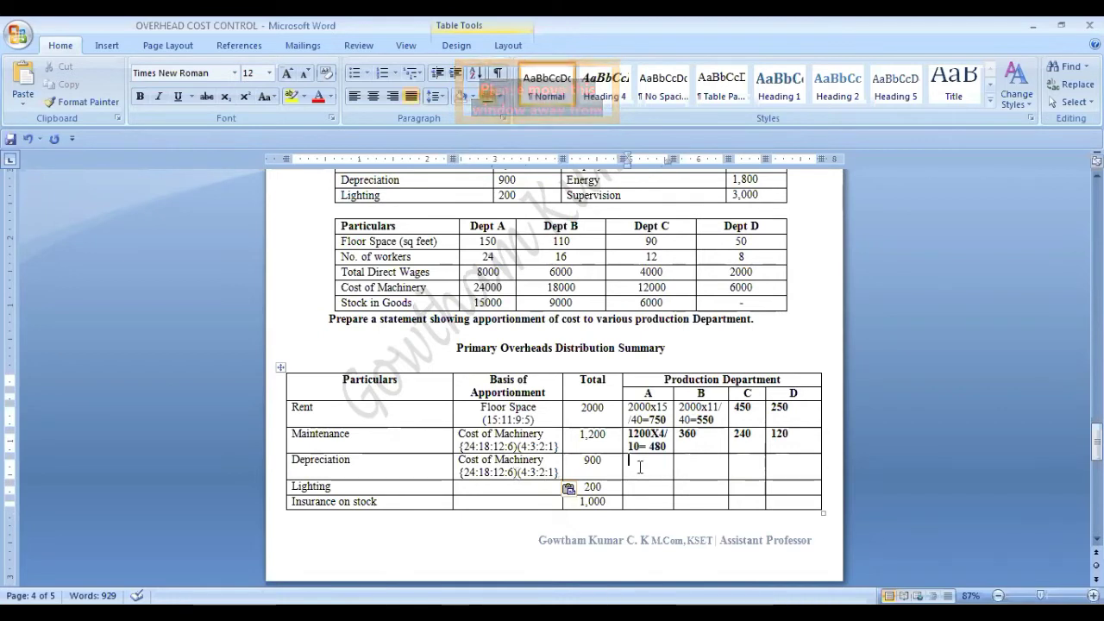
type("900")
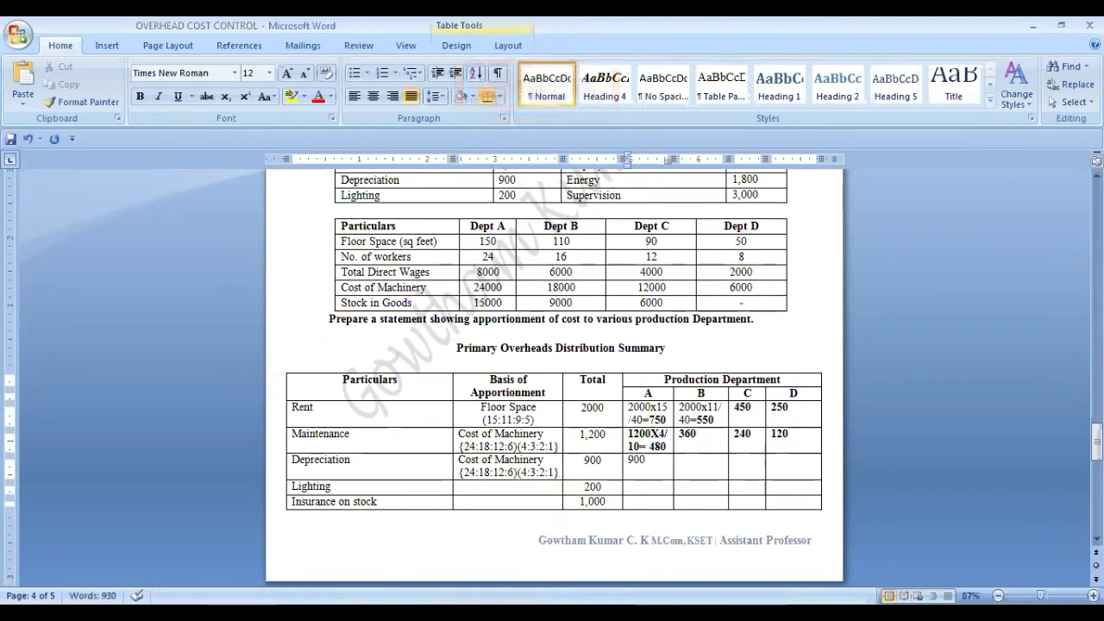
type("X4/")
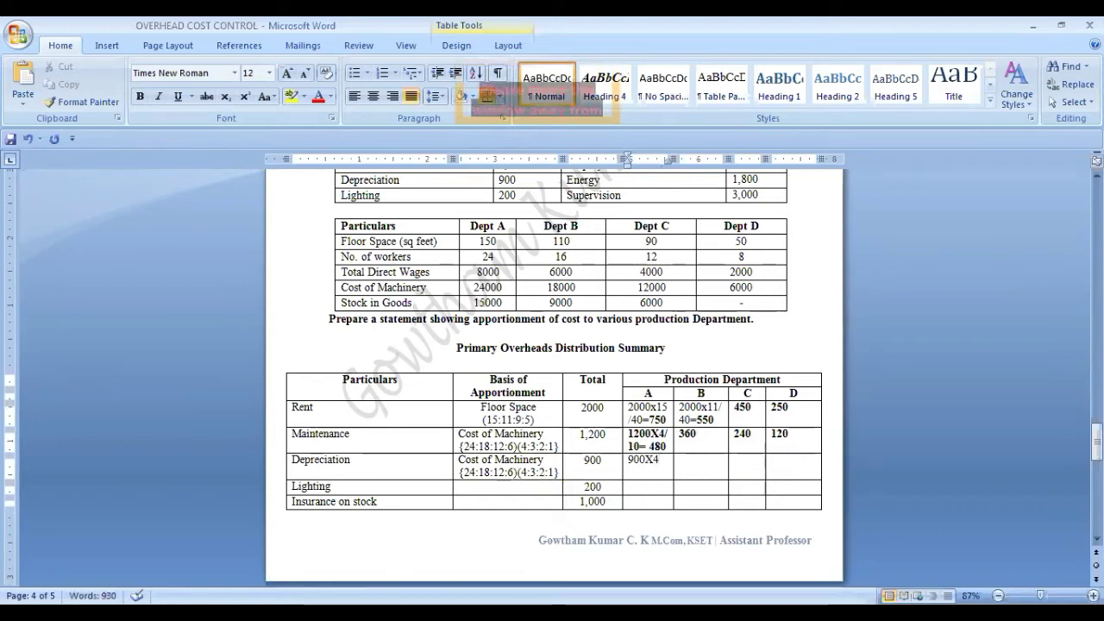
type("10")
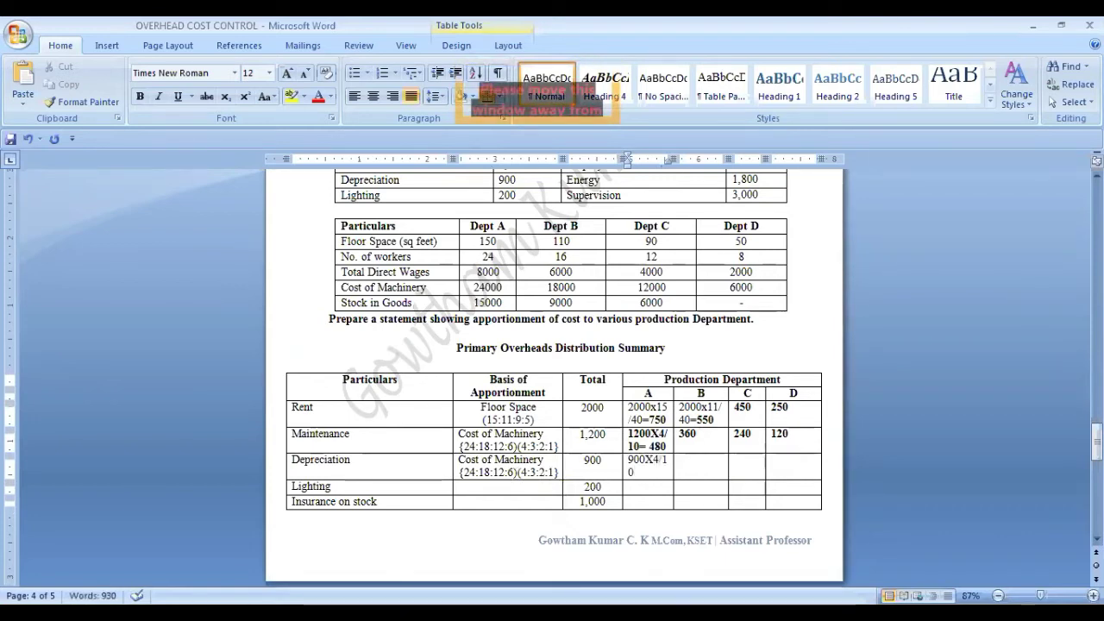
type("+")
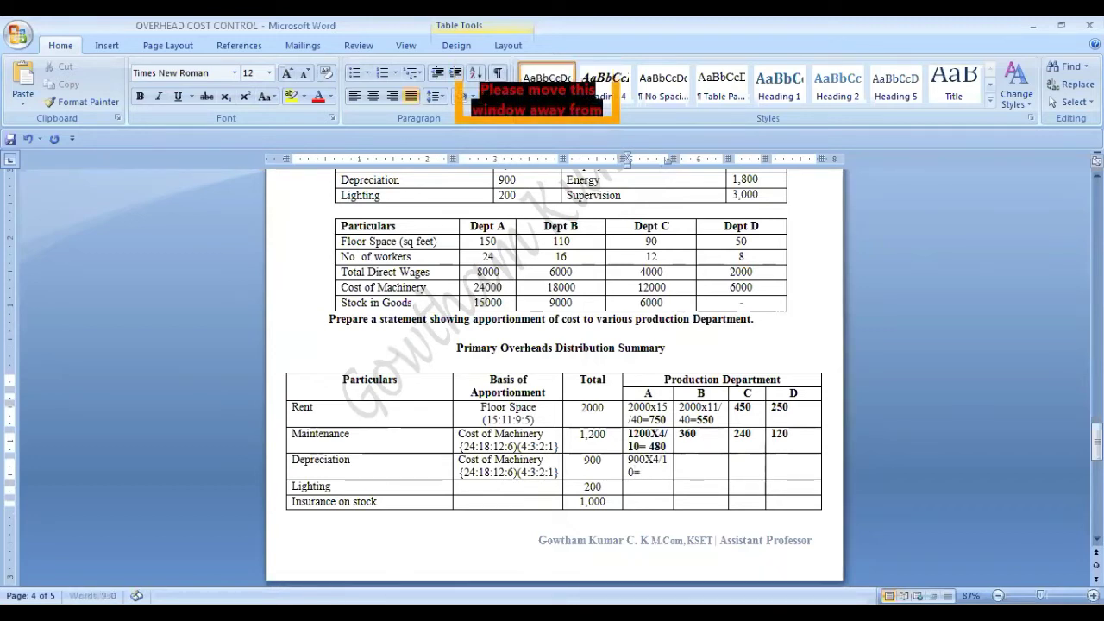
type("360")
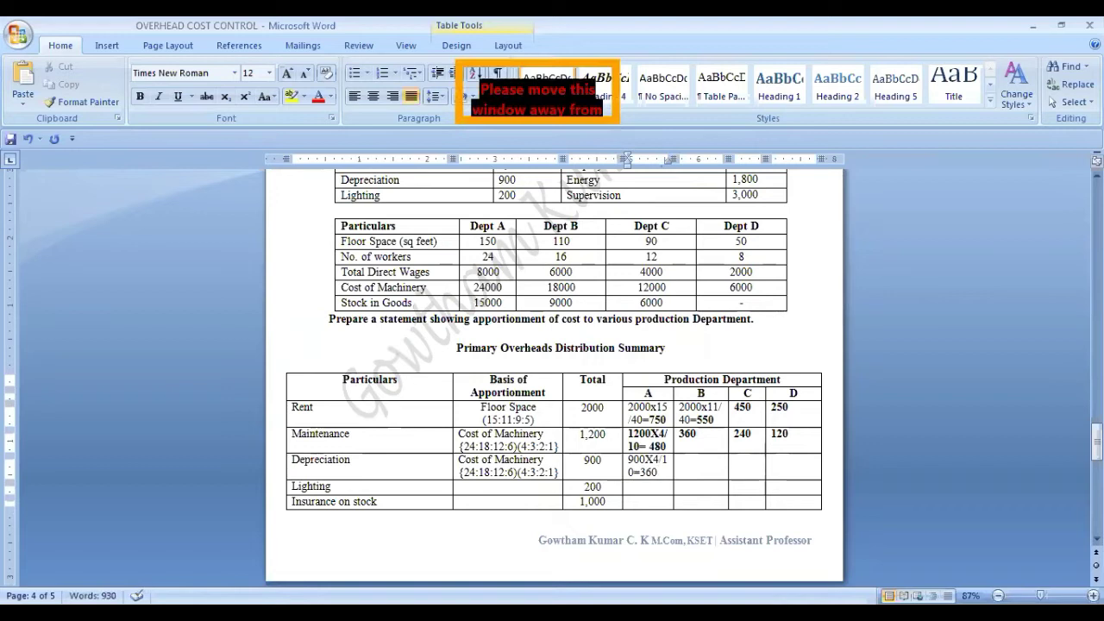
- Enter the Depreciation shares 270, 180 and 90 for departments B to D and make department A's Depreciation calculation bold
key("Tab")
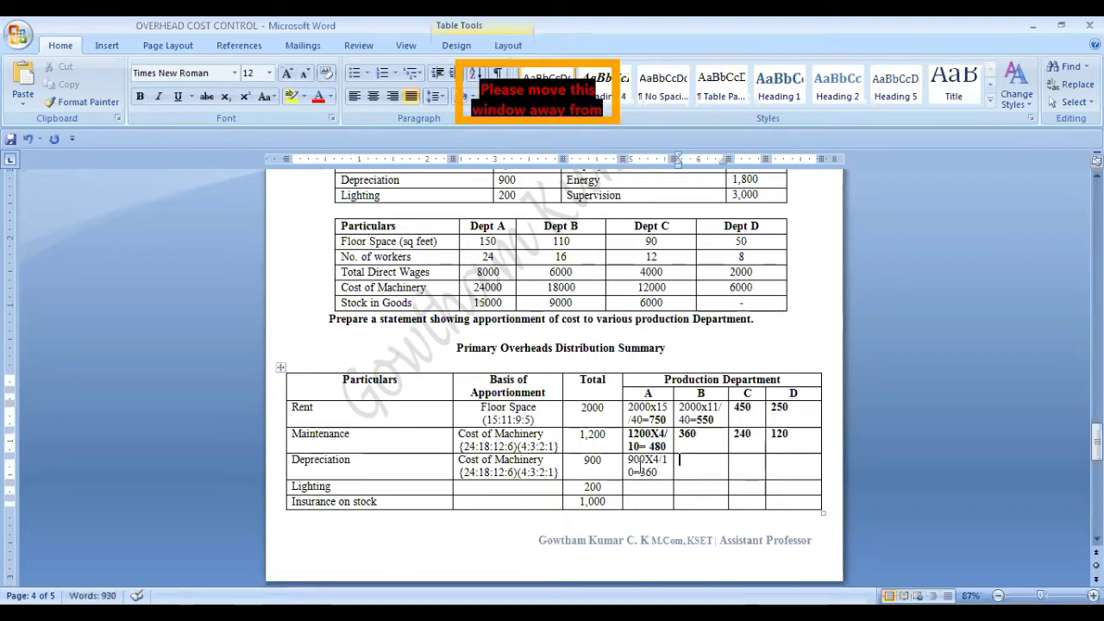
type("270")
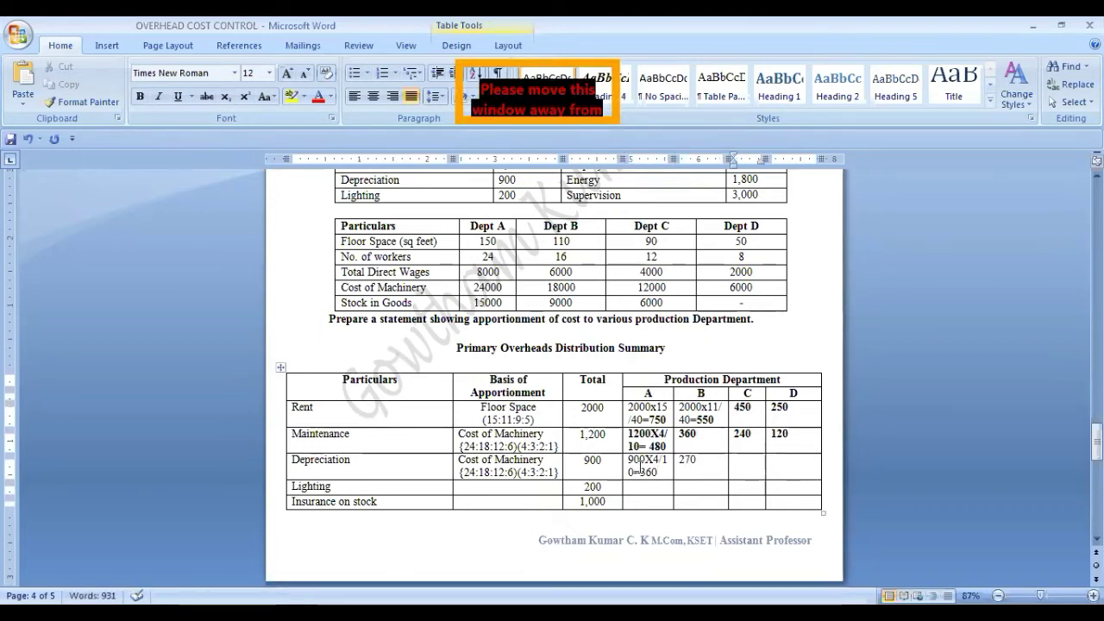
type("180")
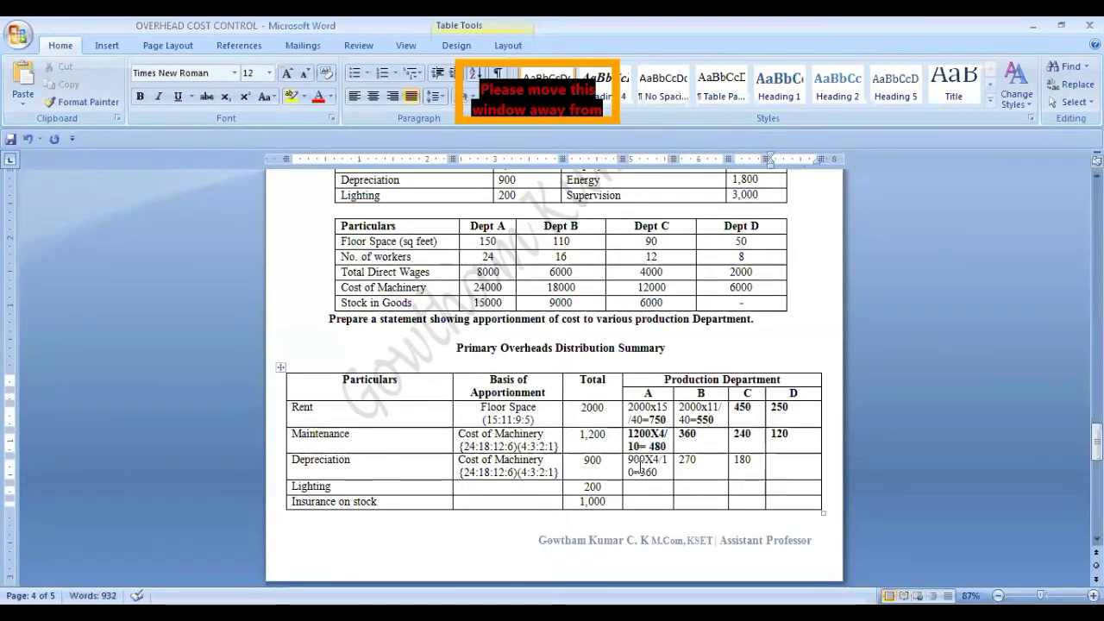
type("90")
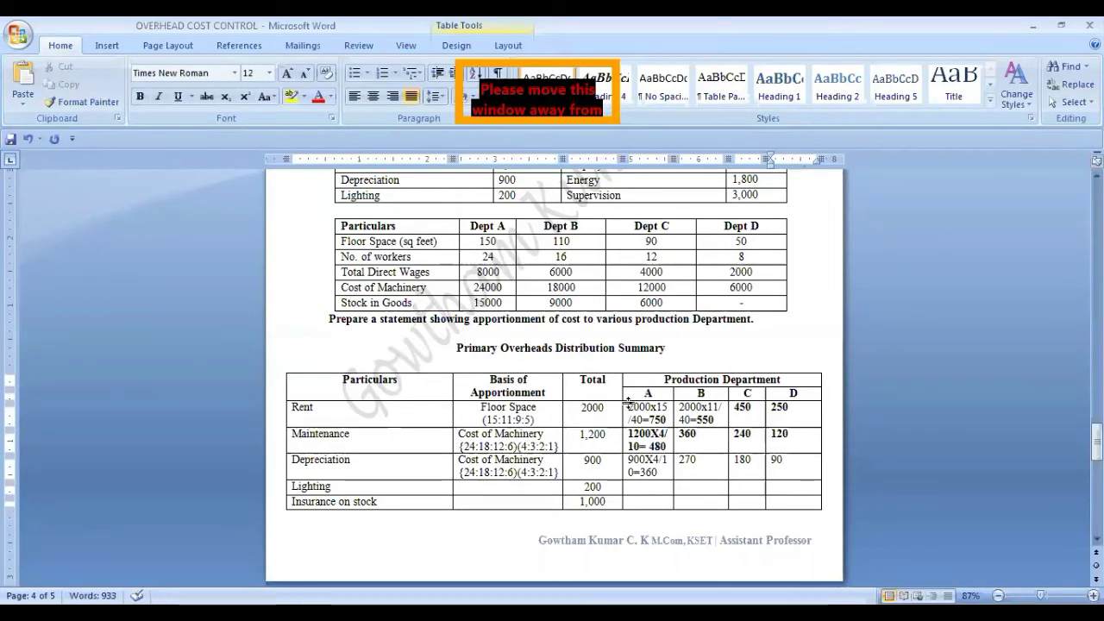
left_click_drag(660, 473, 627, 463)
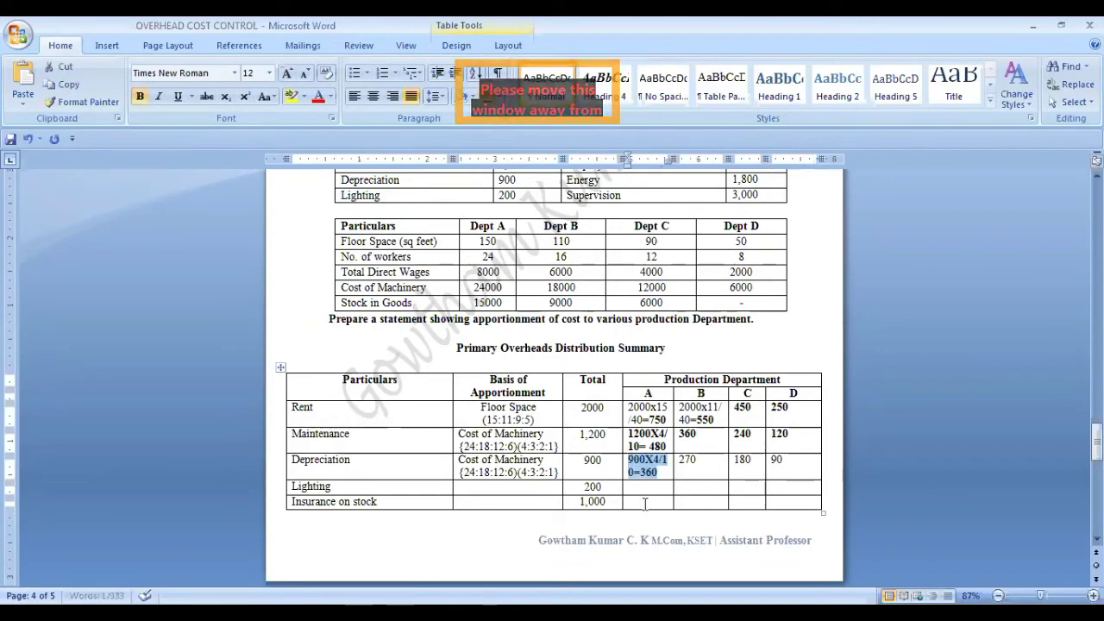
left_click(671, 469)
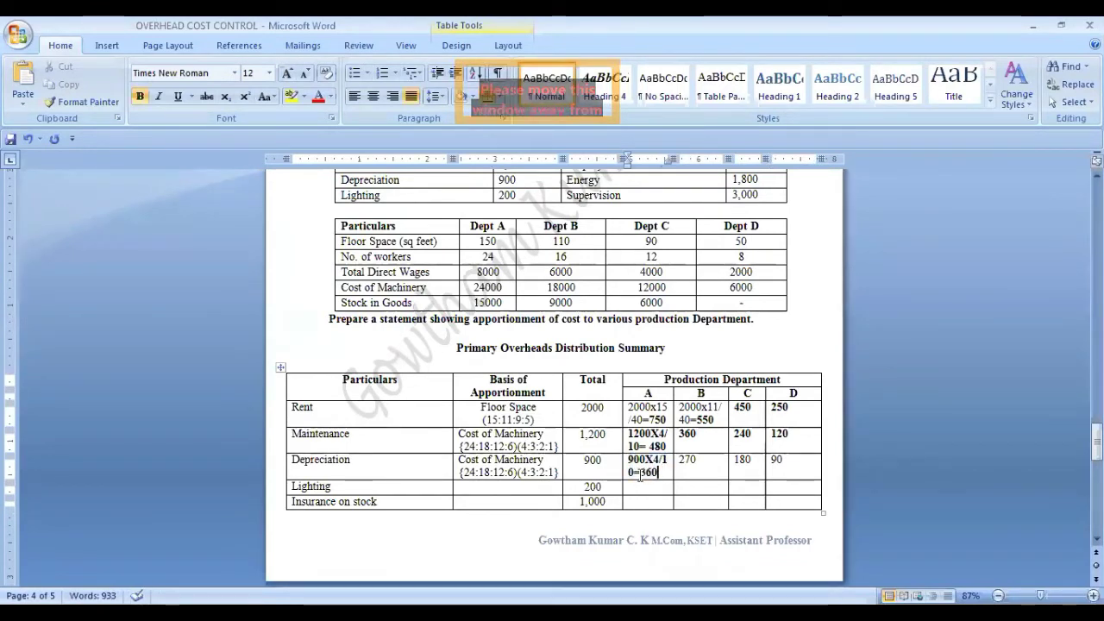
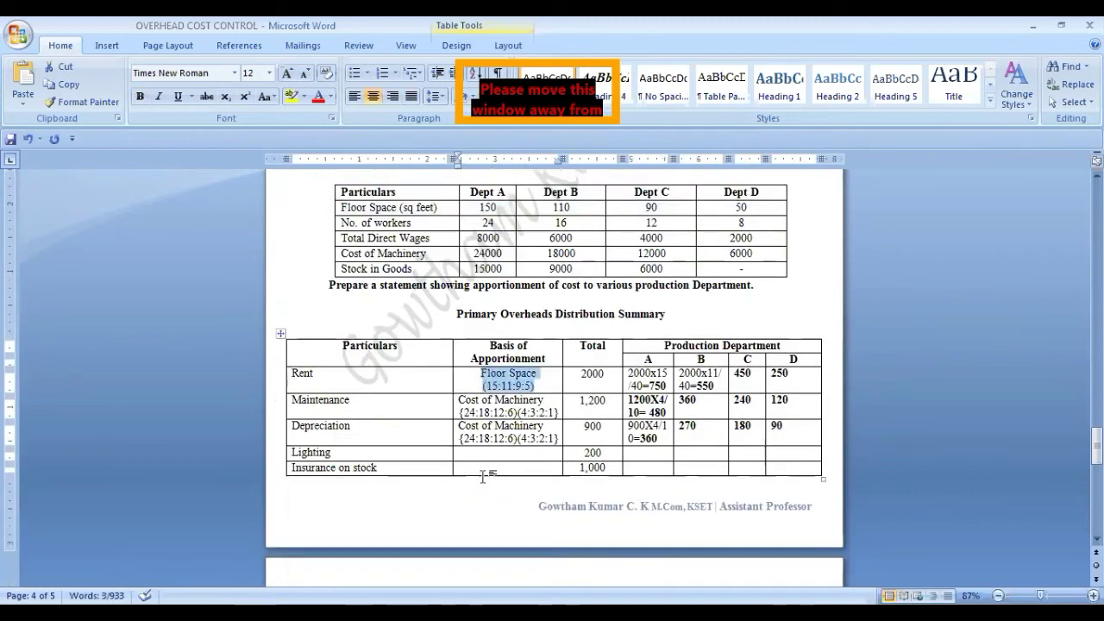
- Copy the Rent row's basis "Floor Space (15:11:9:5)" into the Lighting row's Basis of Apportionment cell and centre it
left_click(487, 453)
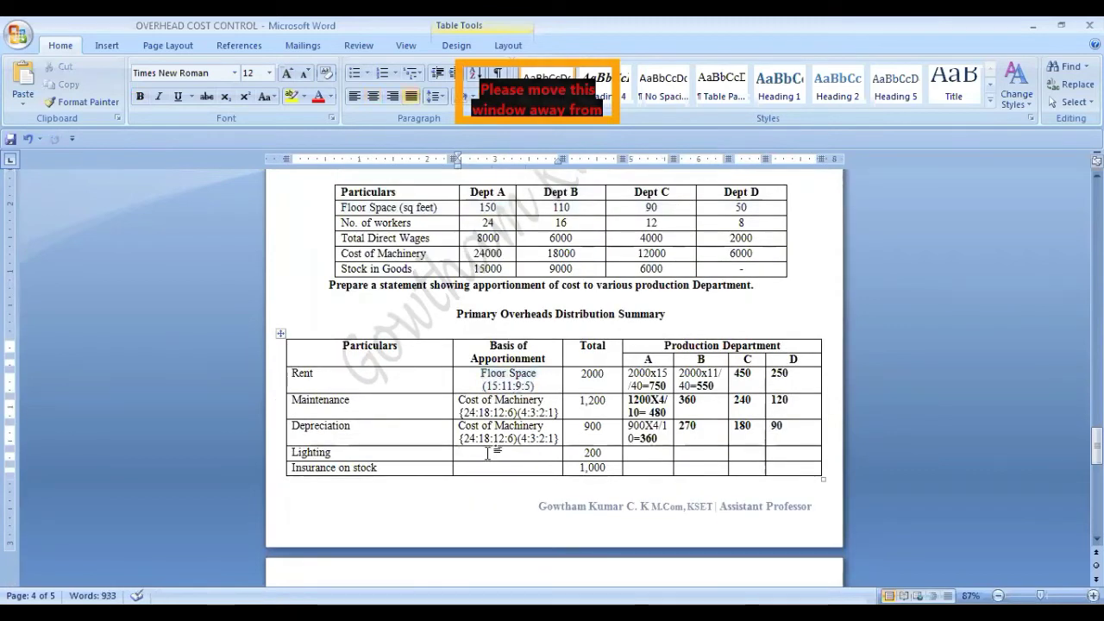
type("Floor Space (15:11:9:5)")
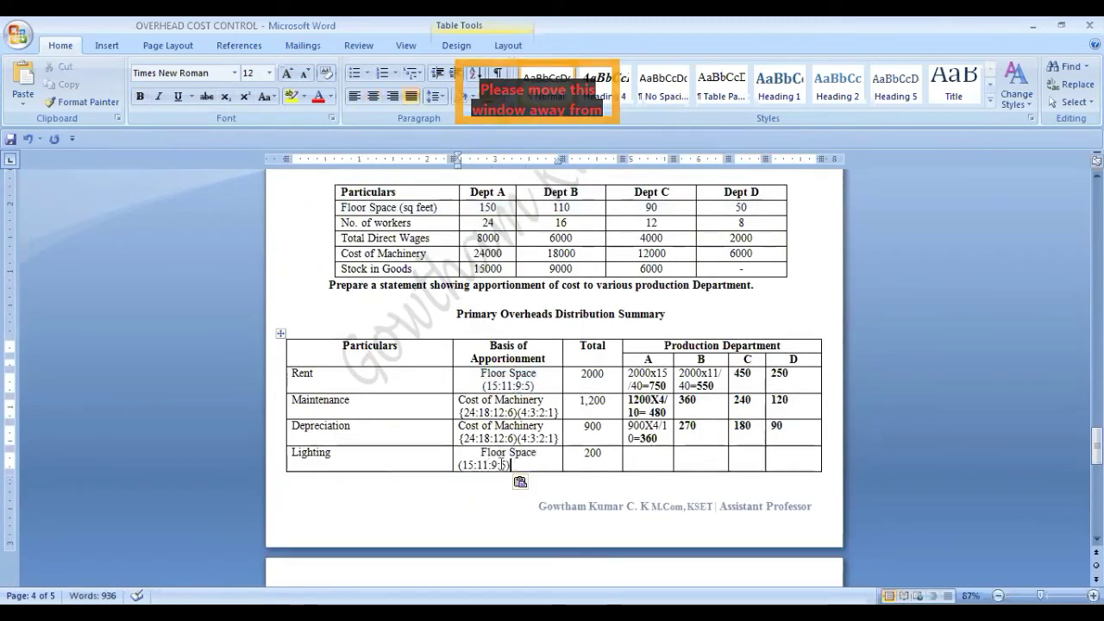
left_click_drag(512, 464, 480, 452)
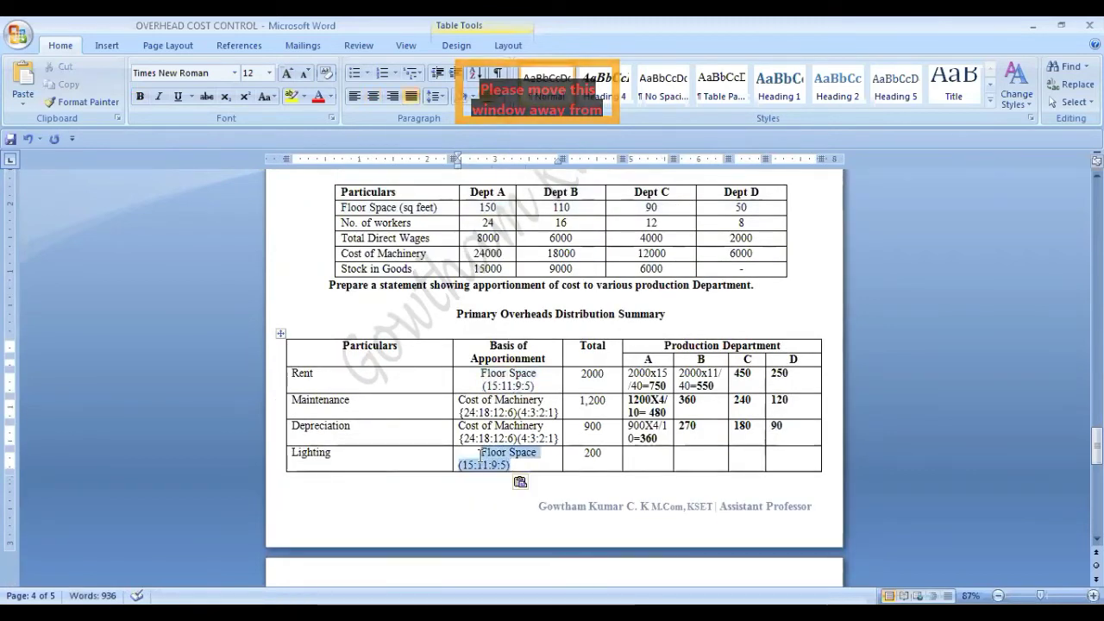
left_click(374, 96)
- Enter department A's Lighting calculation as 200x15/40=75
left_click(638, 455)
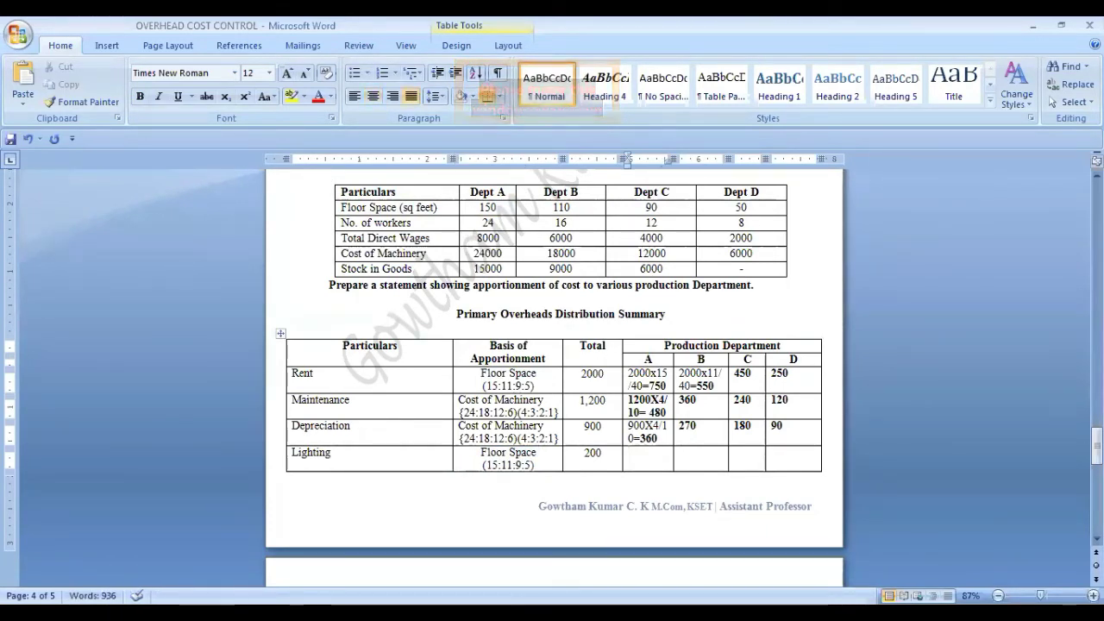
type("200x15")
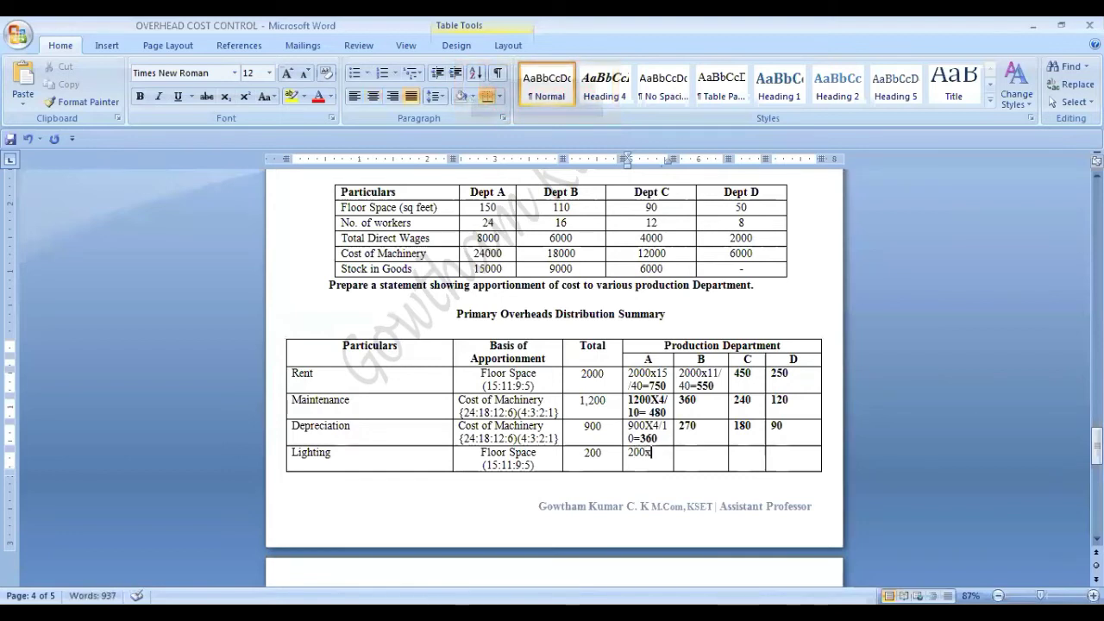
type("/")
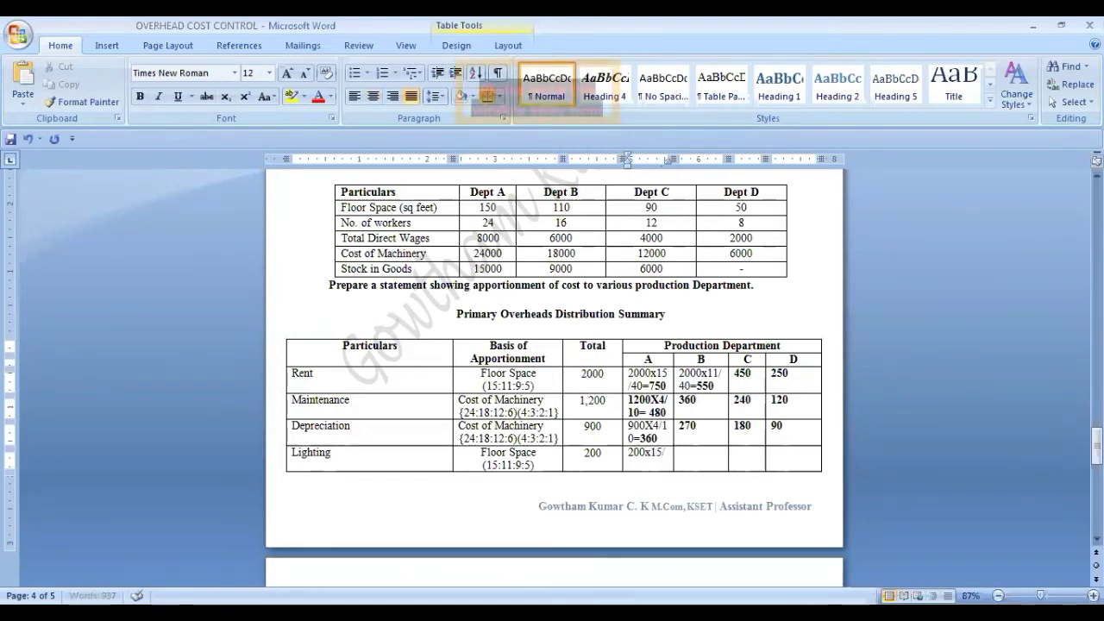
type("40")
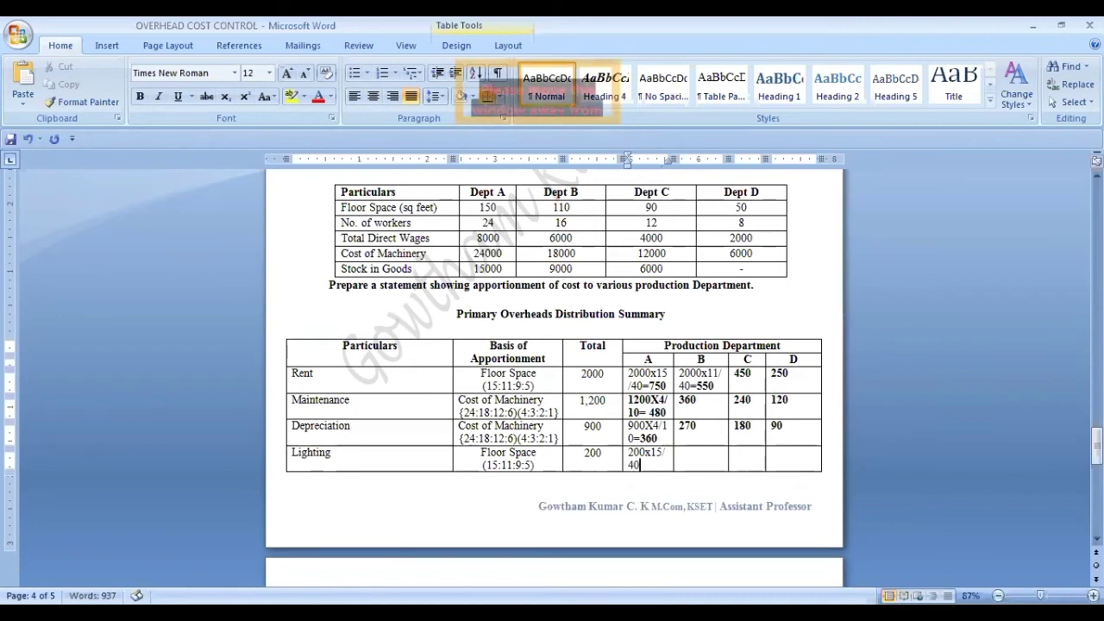
type("+")
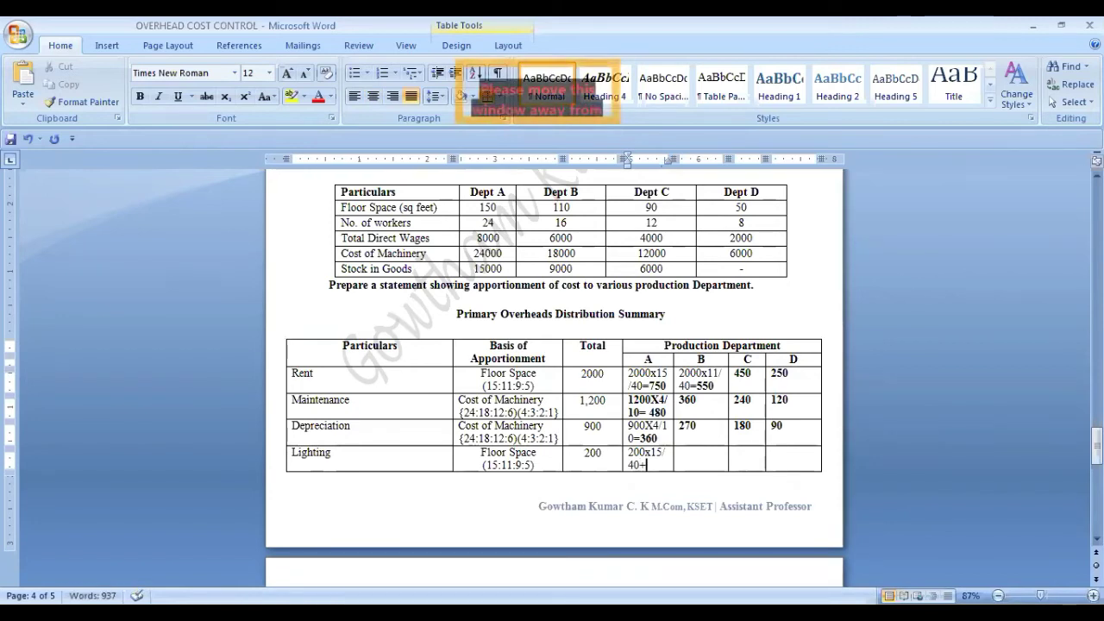
key("BackSpace")
type("=")
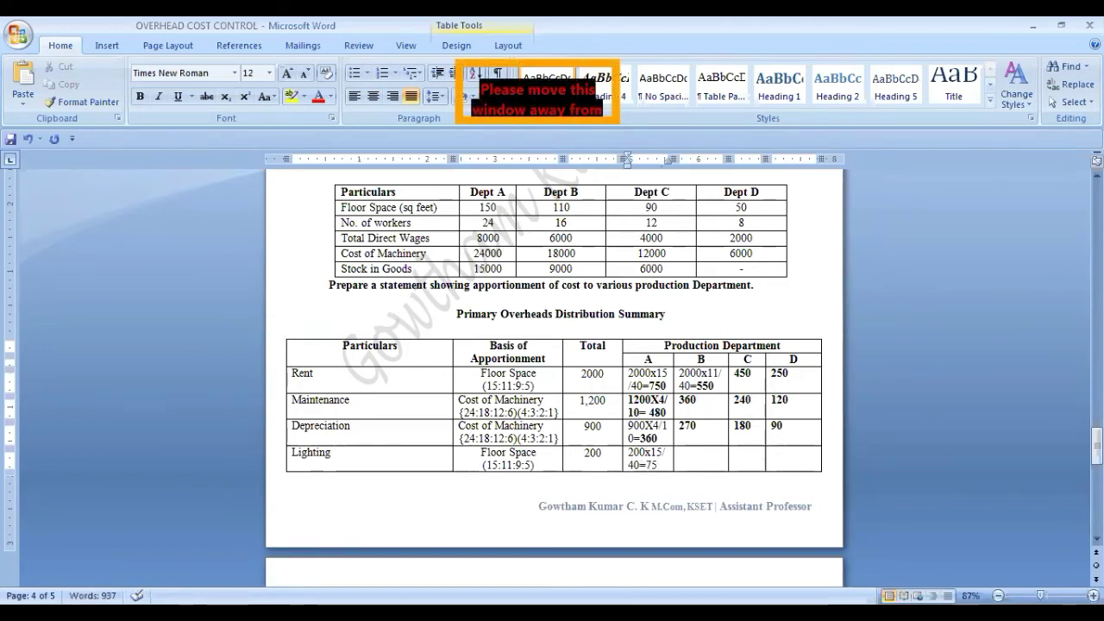
- Enter the Lighting shares 55, 45 and 25 for departments B to D and make the Lighting shares of all four departments bold
key("Tab")
type("55")
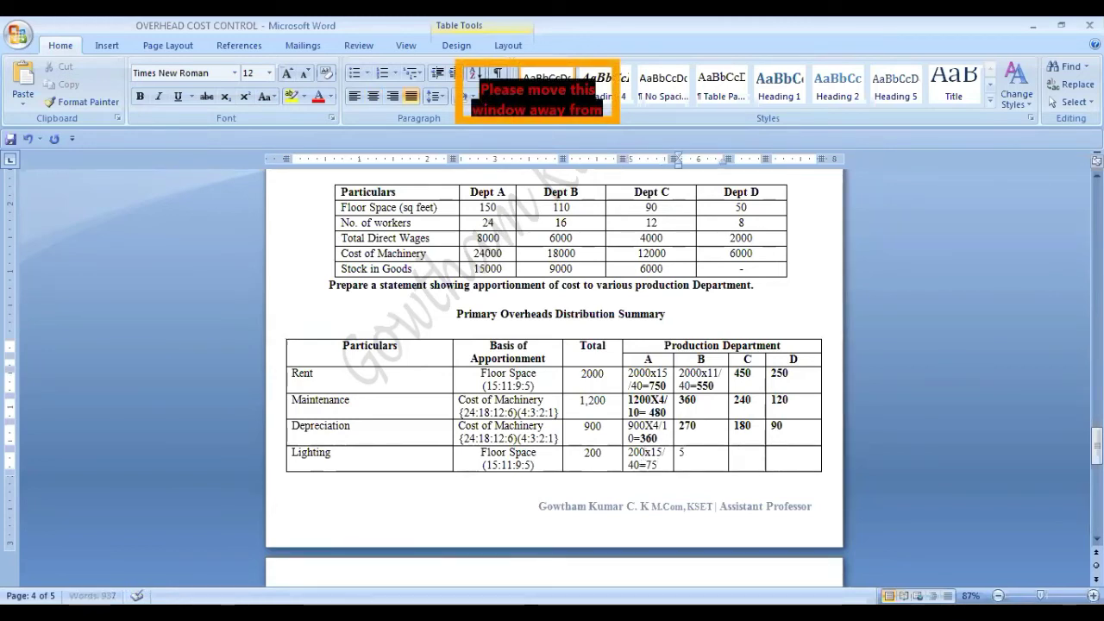
key("Tab")
type("4")
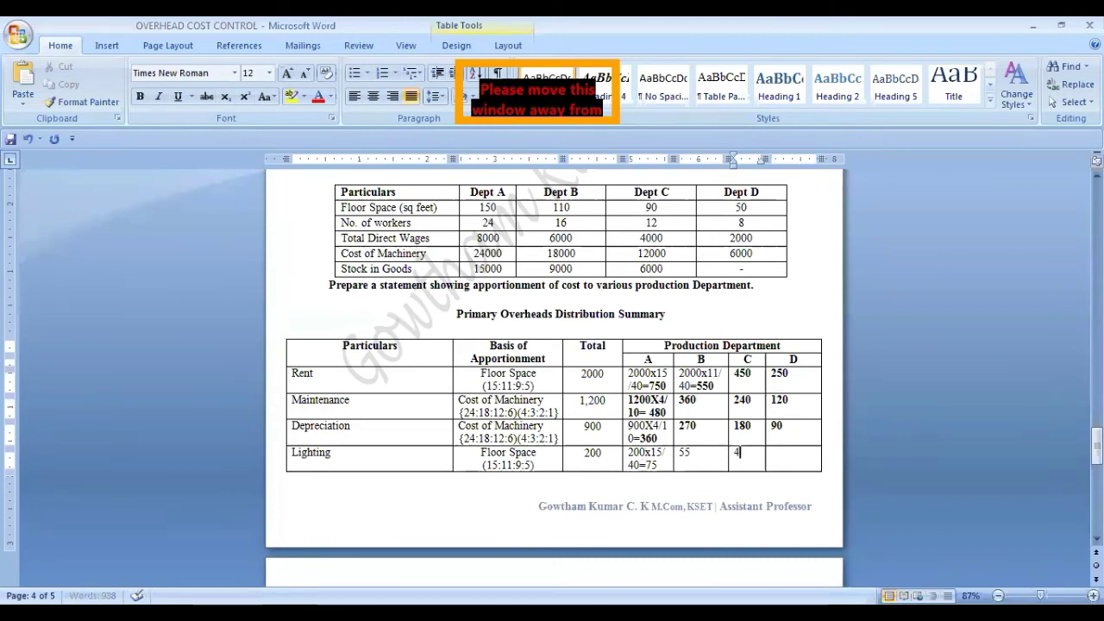
type("25")
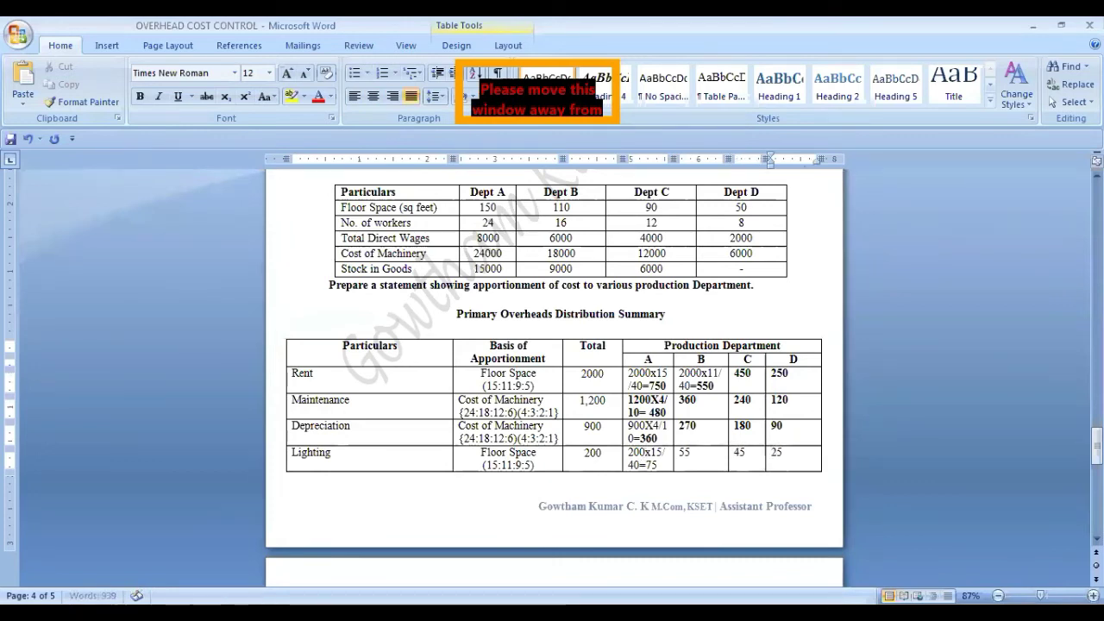
left_click_drag(681, 449, 789, 455)
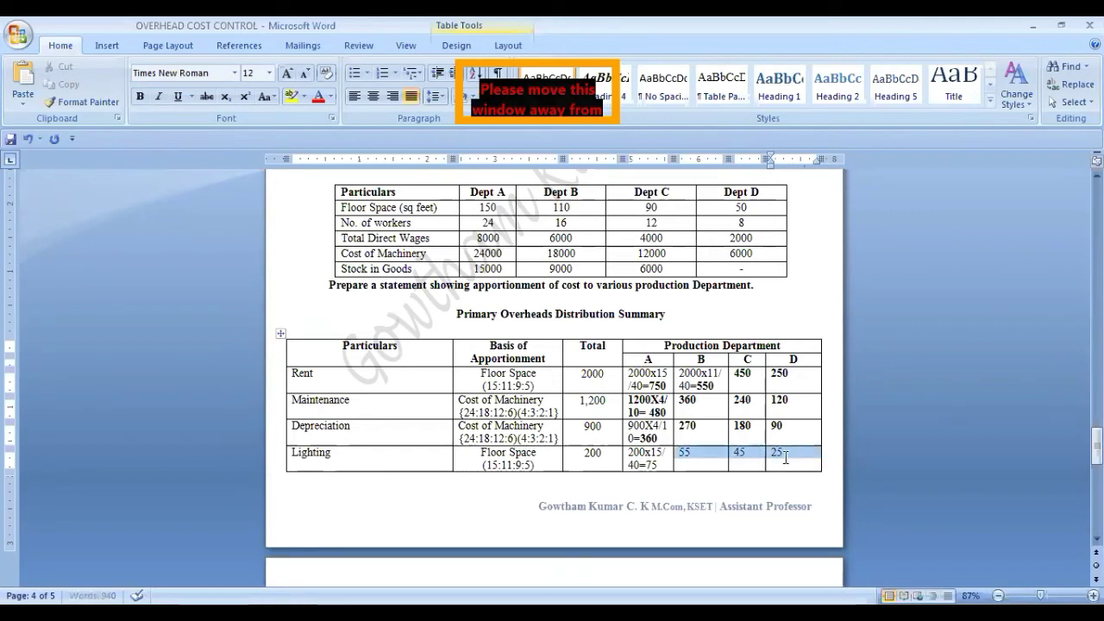
left_click(656, 466)
double_click(653, 465)
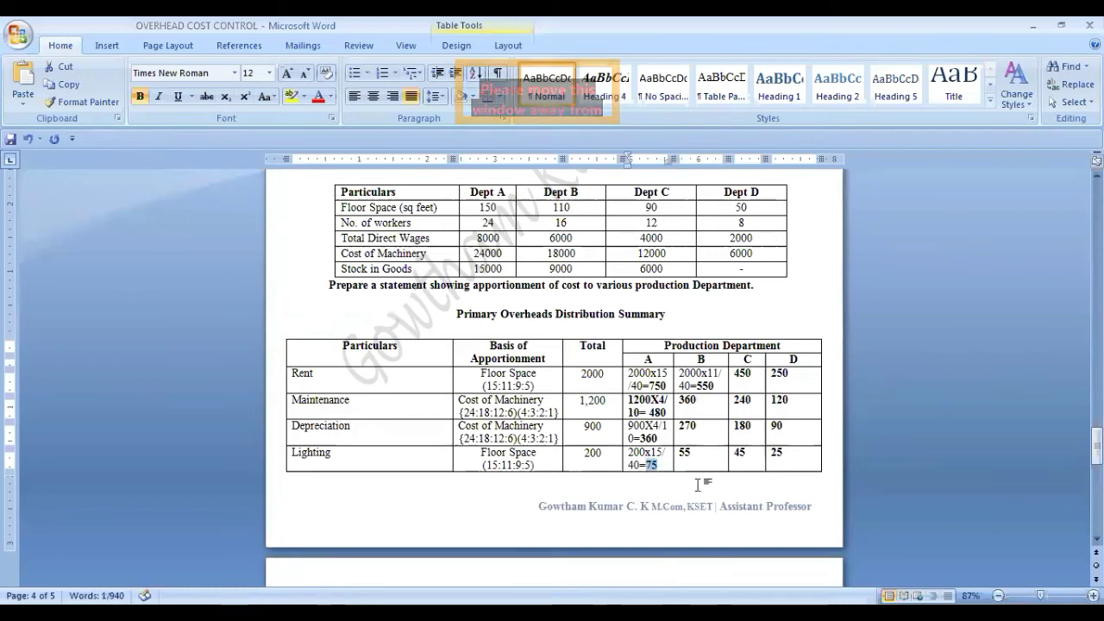
- Examine the departments' Stock in Goods and Cost of Machinery figures to find the apportionment basis for Insurance on stock
scroll(690, 488, "down", 5)
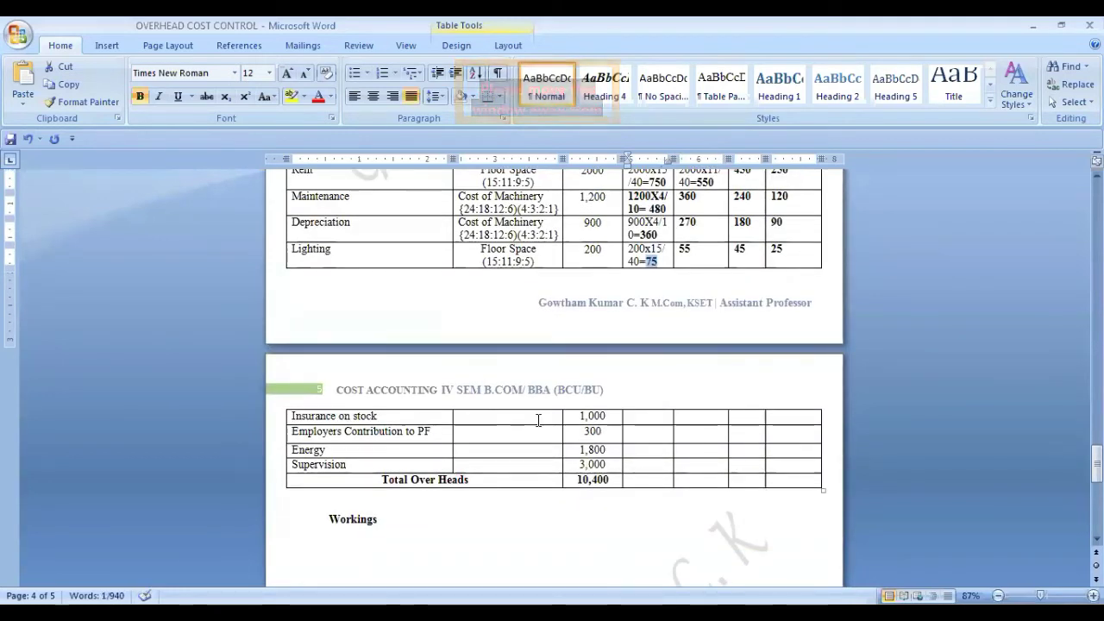
scroll(548, 429, "up", 7)
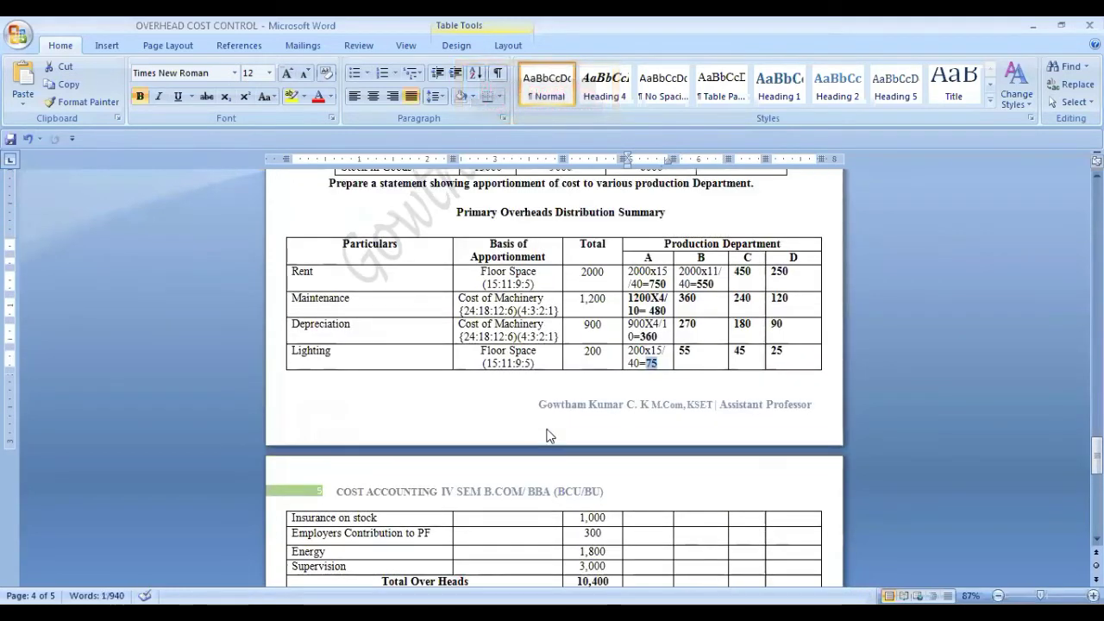
left_click_drag(378, 341, 725, 347)
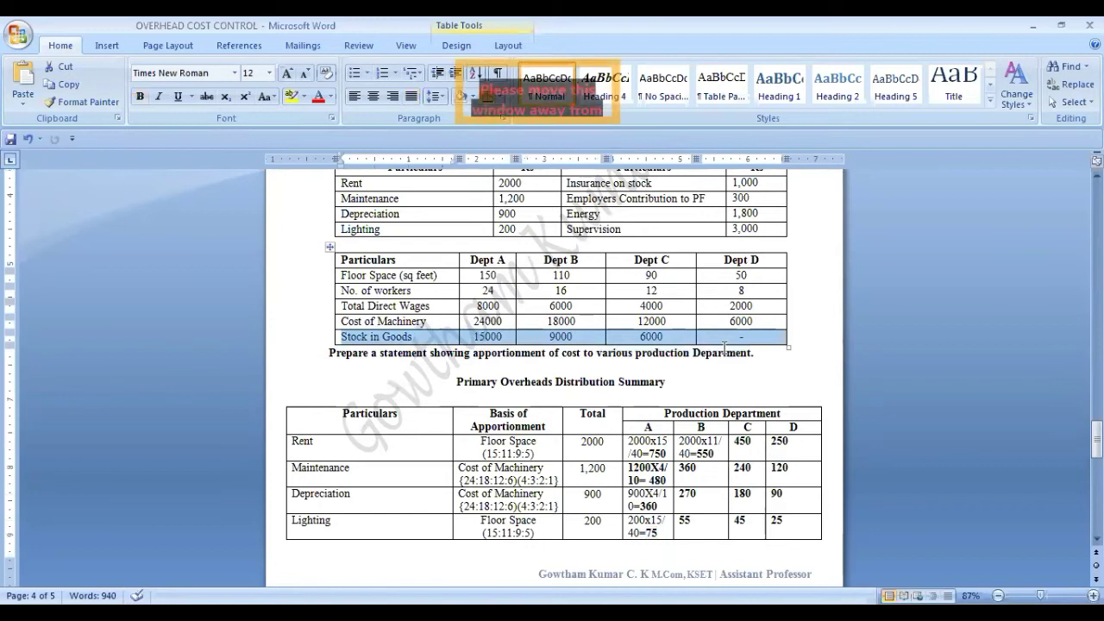
scroll(575, 578, "down", 4)
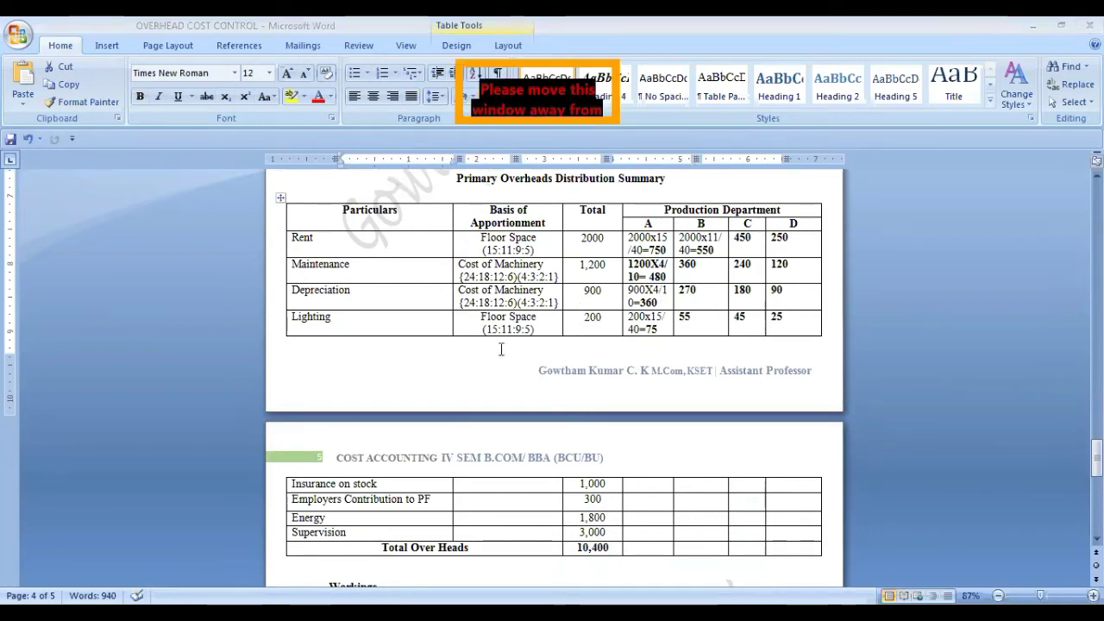
scroll(499, 350, "up", 5)
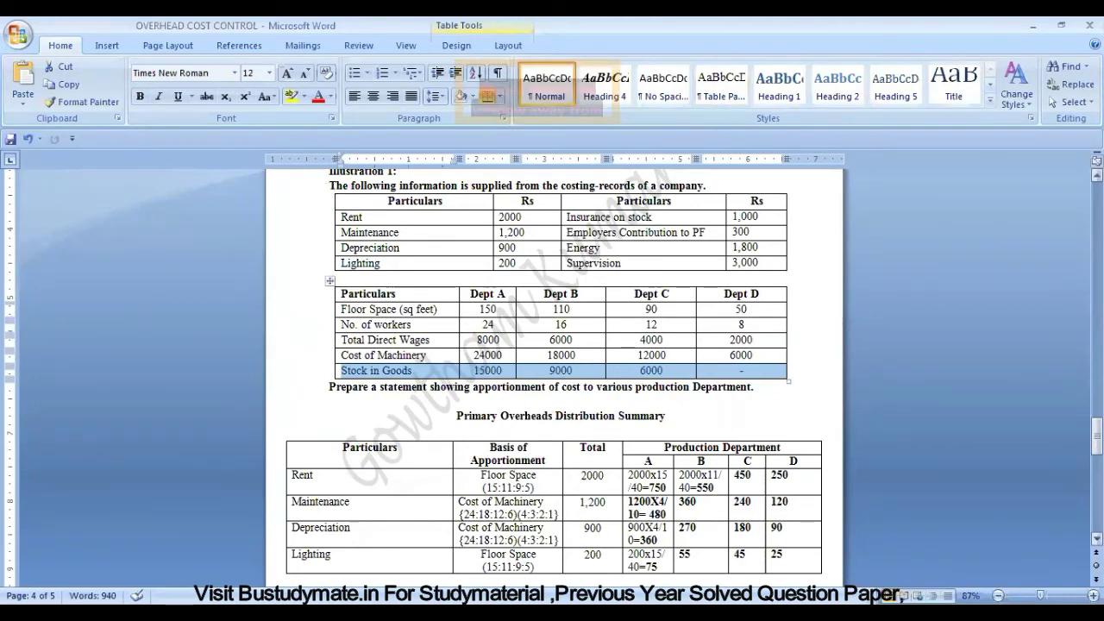
left_click(652, 345)
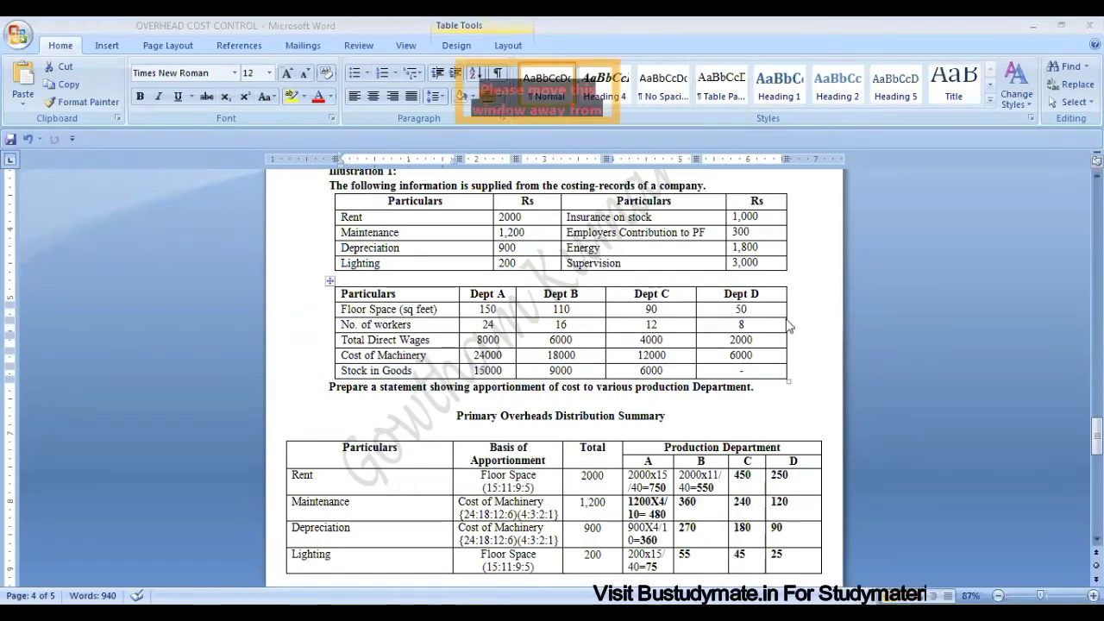
type("-")
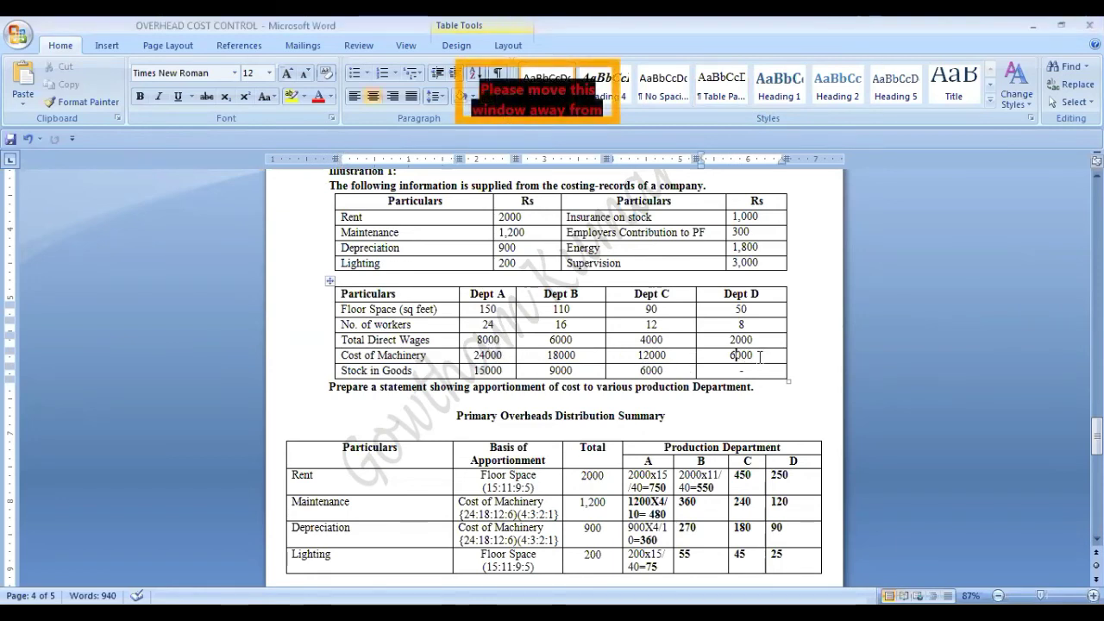
left_click_drag(695, 360, 485, 362)
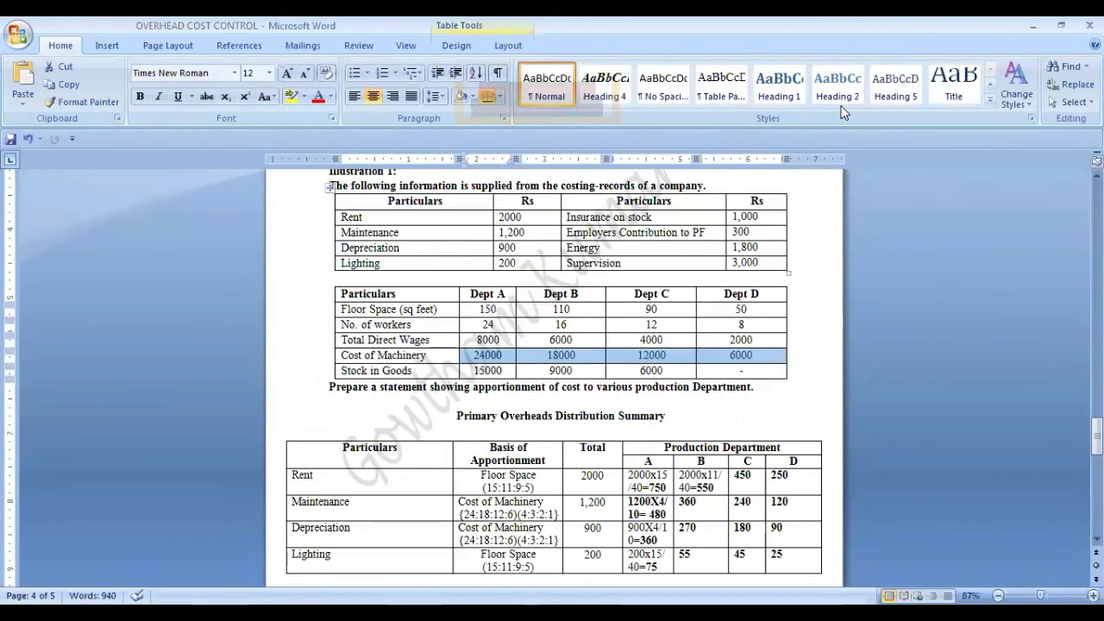
left_click(656, 487)
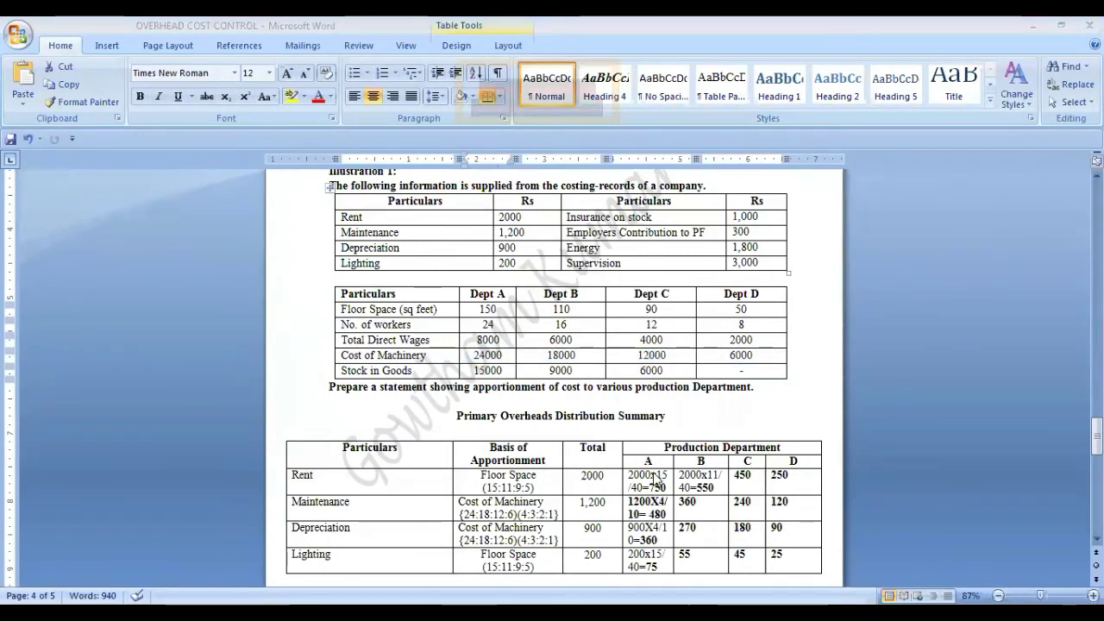
scroll(604, 479, "down", 7)
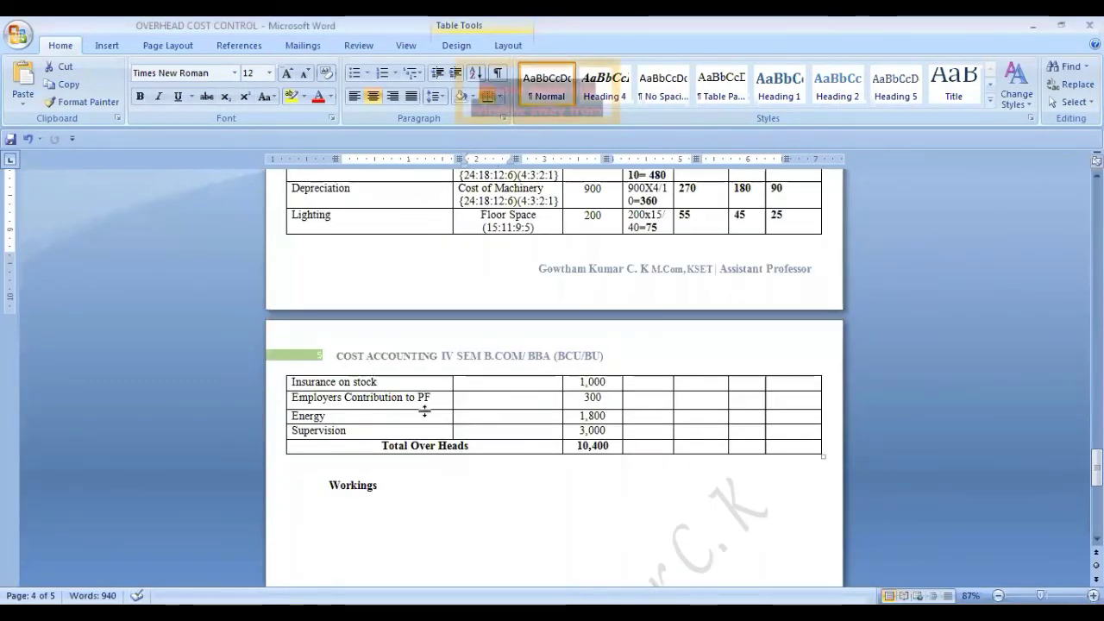
scroll(523, 544, "up", 2)
scroll(523, 544, "up", 6)
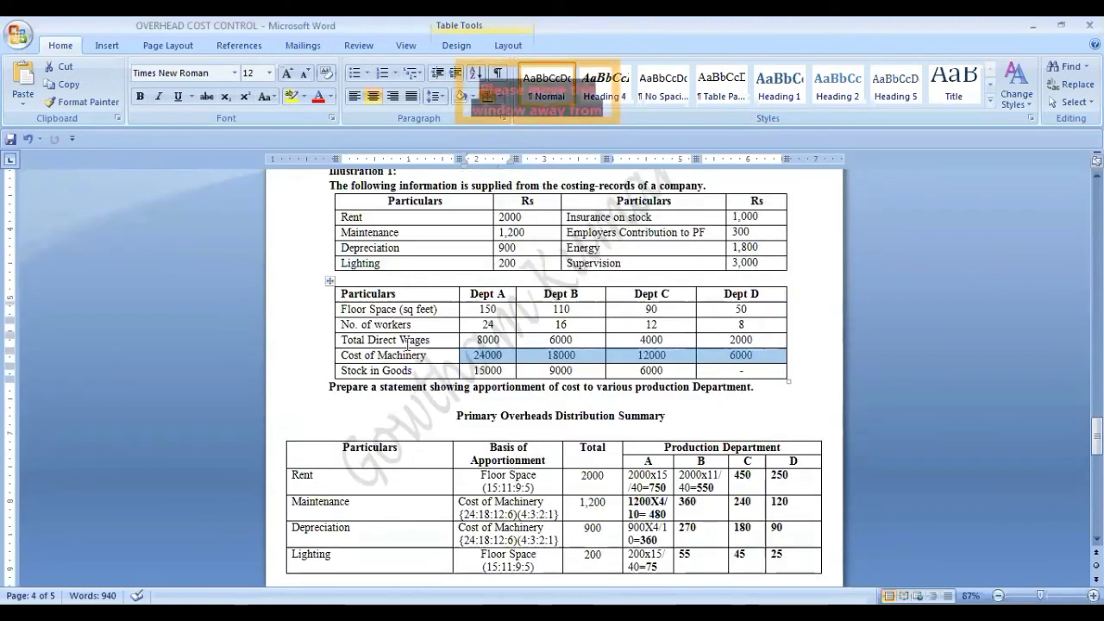
left_click_drag(423, 371, 689, 368)
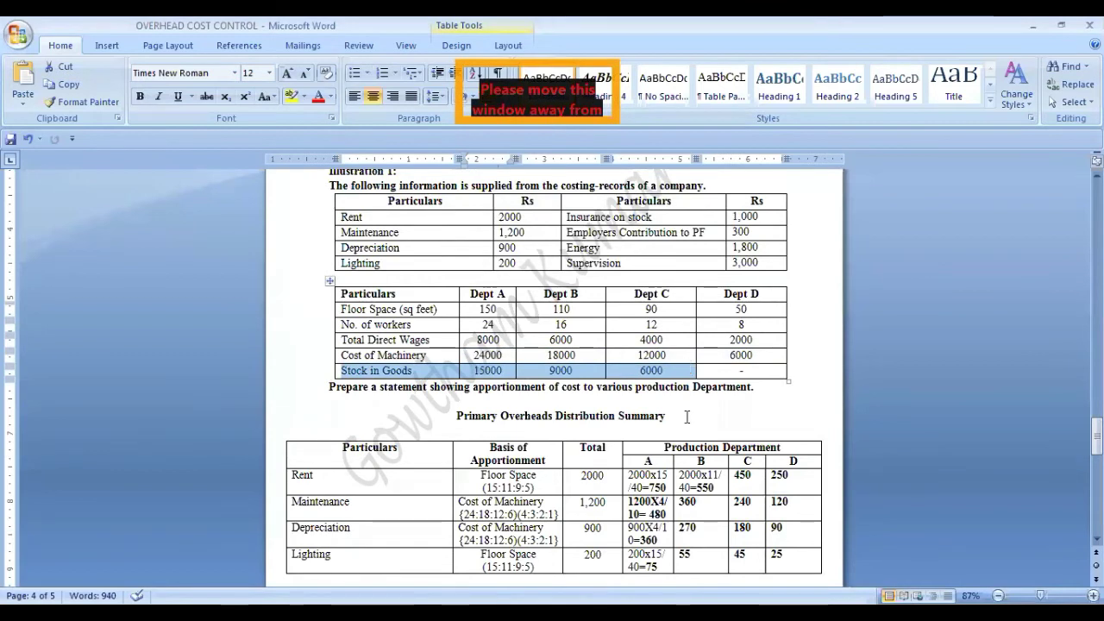
- Copy the "Stock in Goods" label from the department data table into the Insurance on stock row's Basis of Apportionment cell
scroll(582, 525, "down", 3)
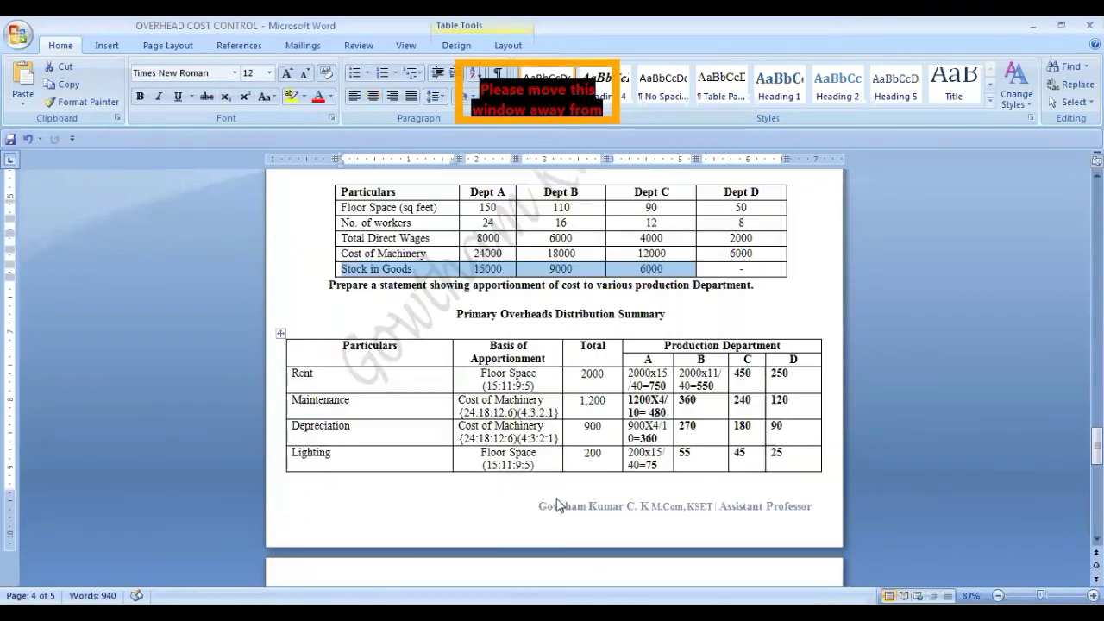
left_click_drag(412, 270, 342, 269)
key("ctrl+c")
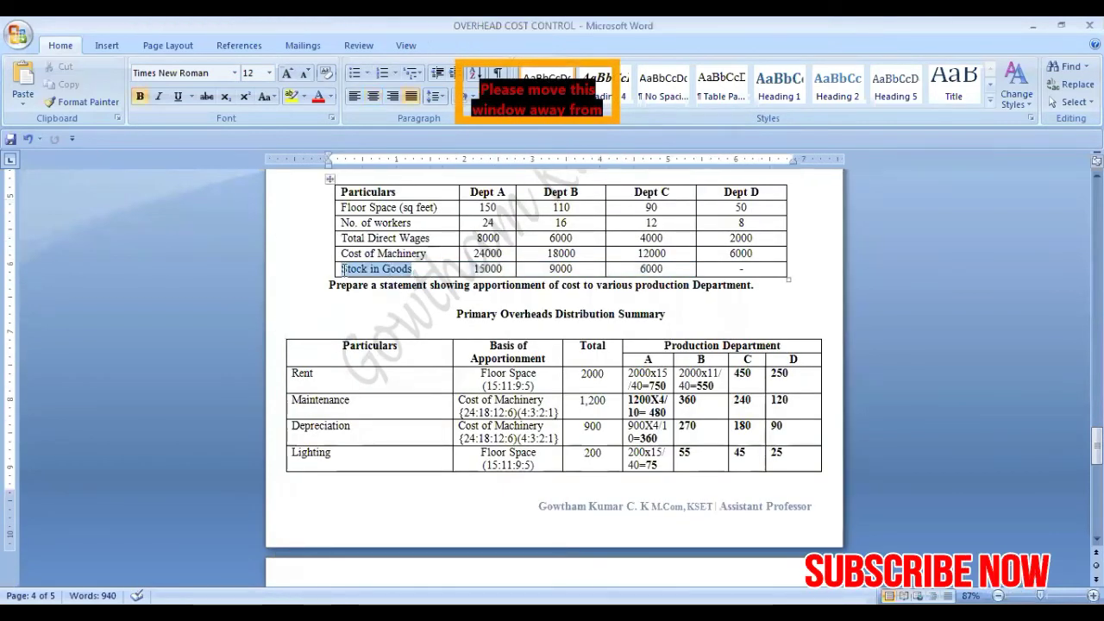
scroll(409, 478, "down", 6)
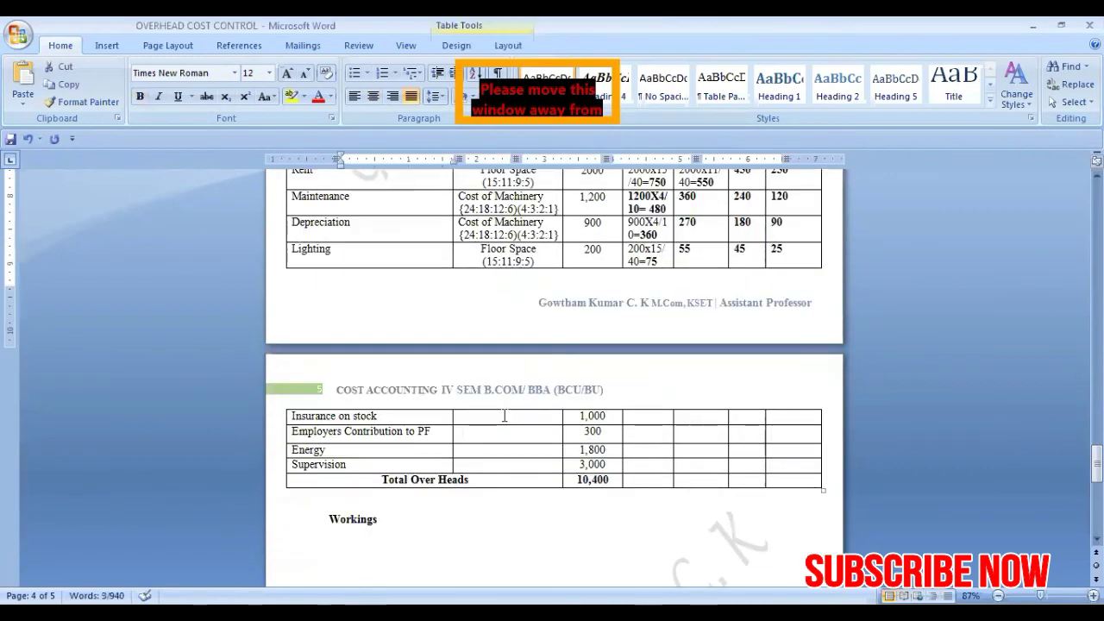
left_click(503, 419)
key("ctrl+v")
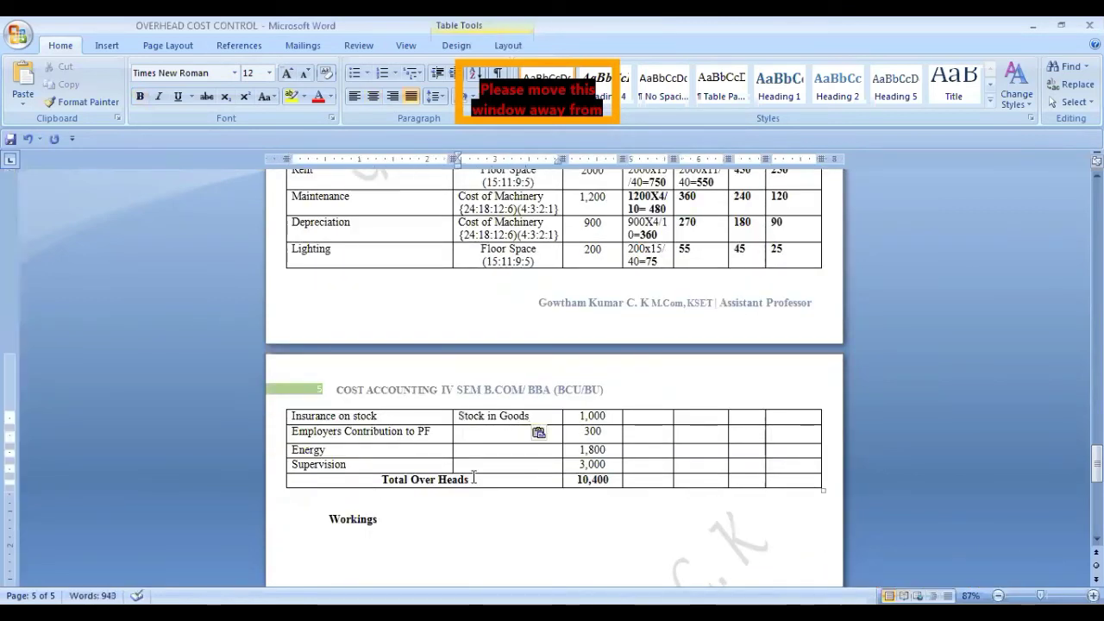
- Add the stock ratio (15:9:6) after "Stock in Goods" in the Insurance on stock row's basis cell
type("(15:")
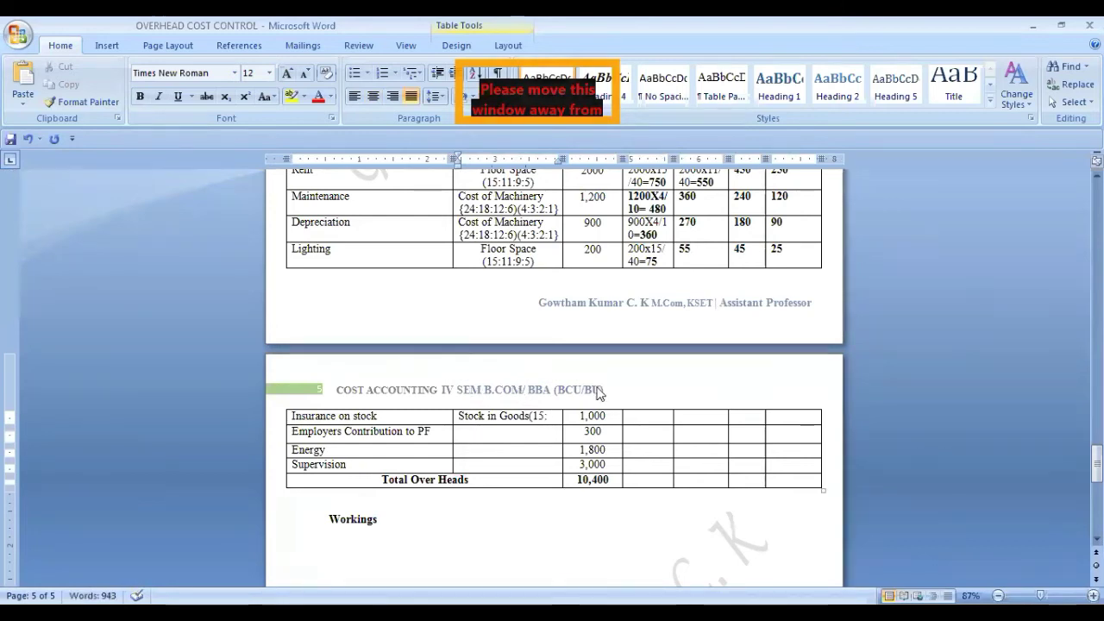
scroll(600, 388, "up", 6)
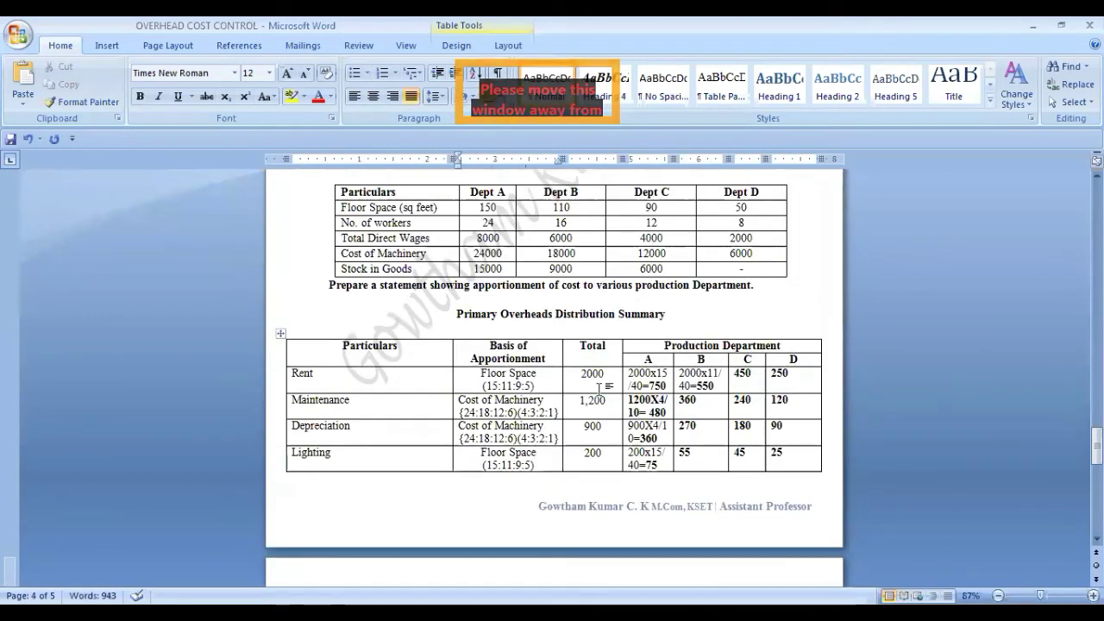
type(":9:")
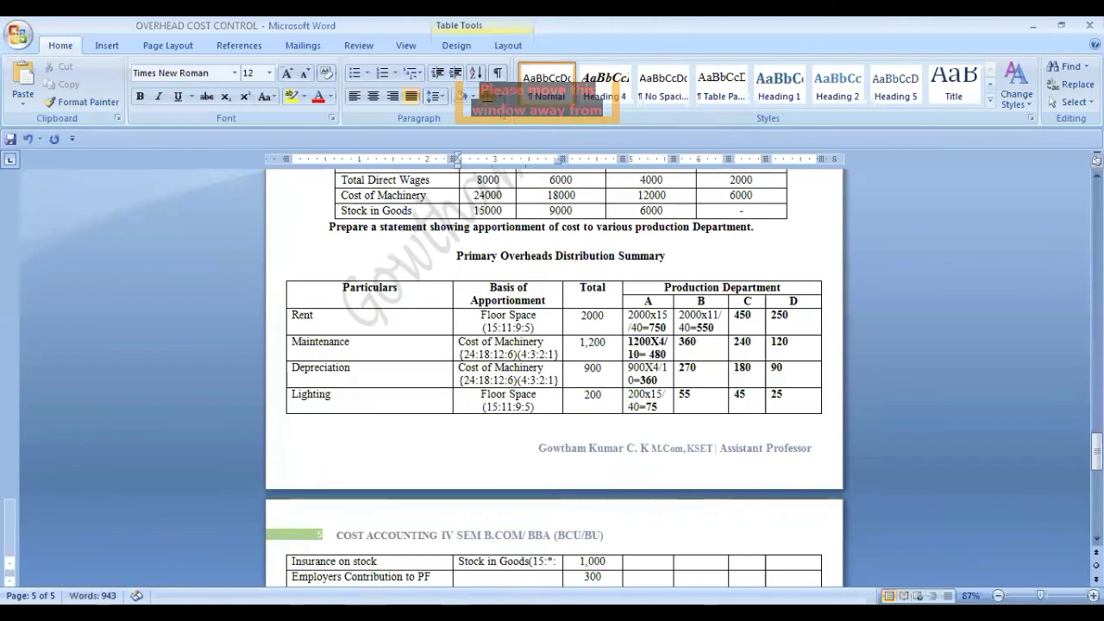
key("BackSpace")
key("BackSpace")
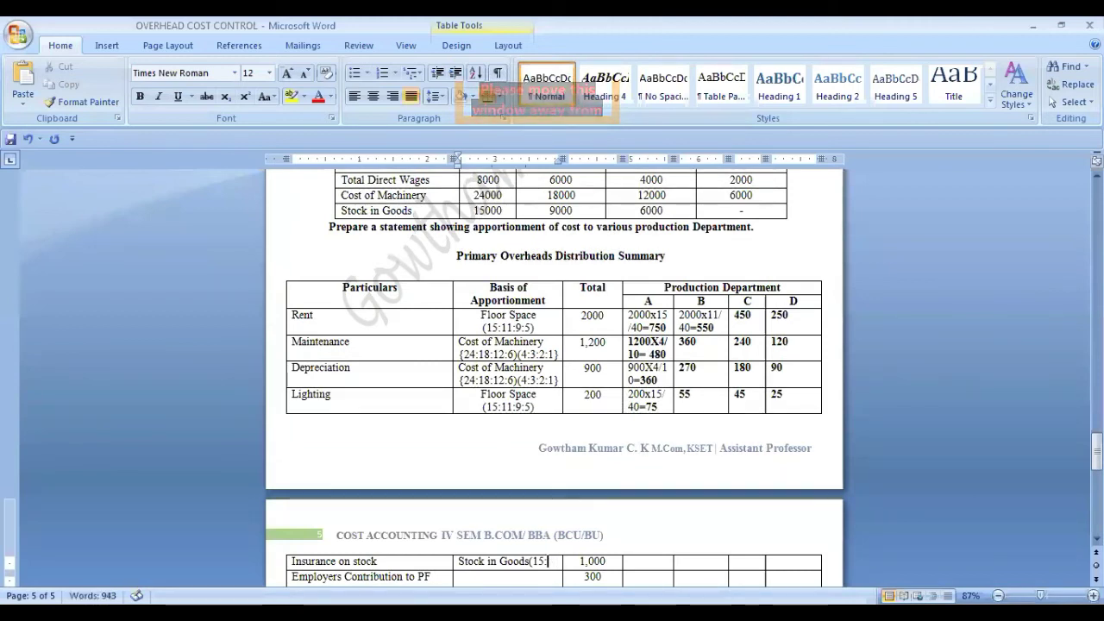
type("9")
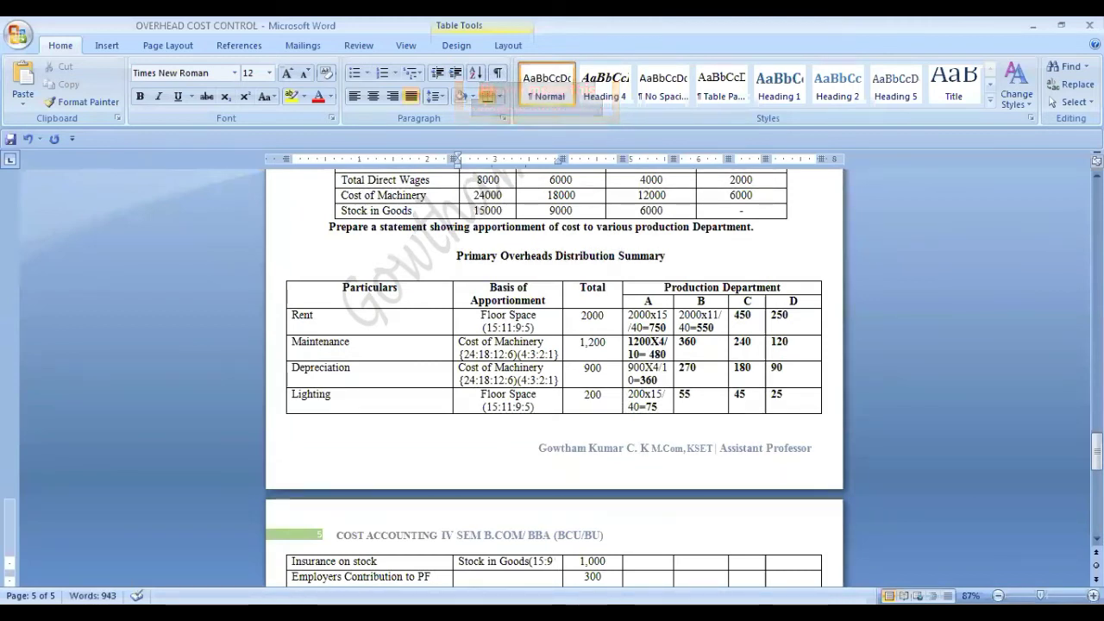
type(":")
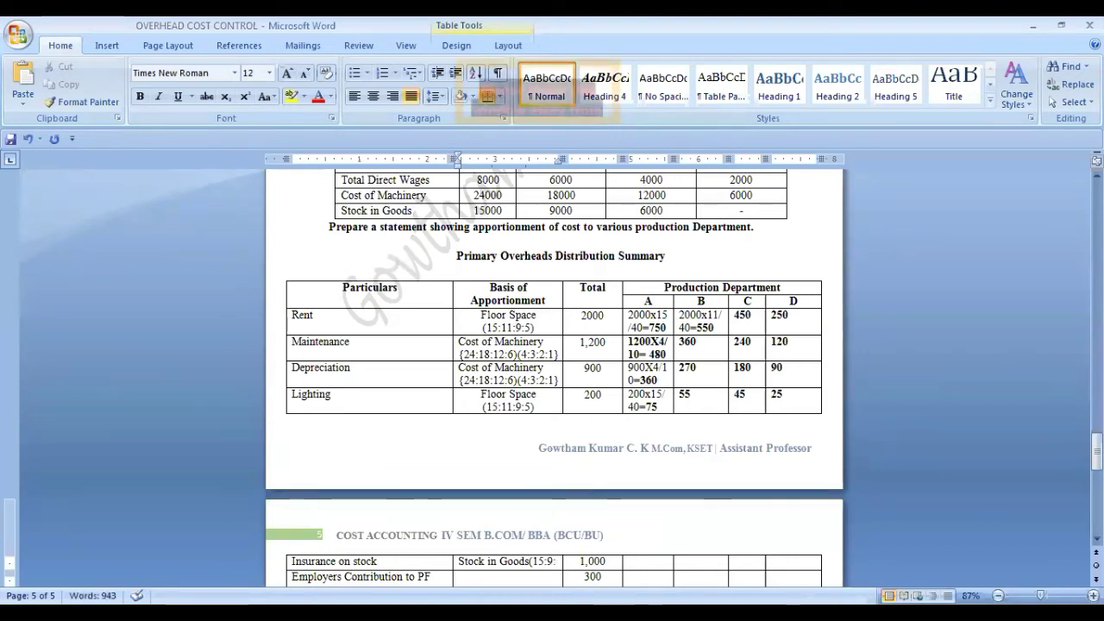
type("9")
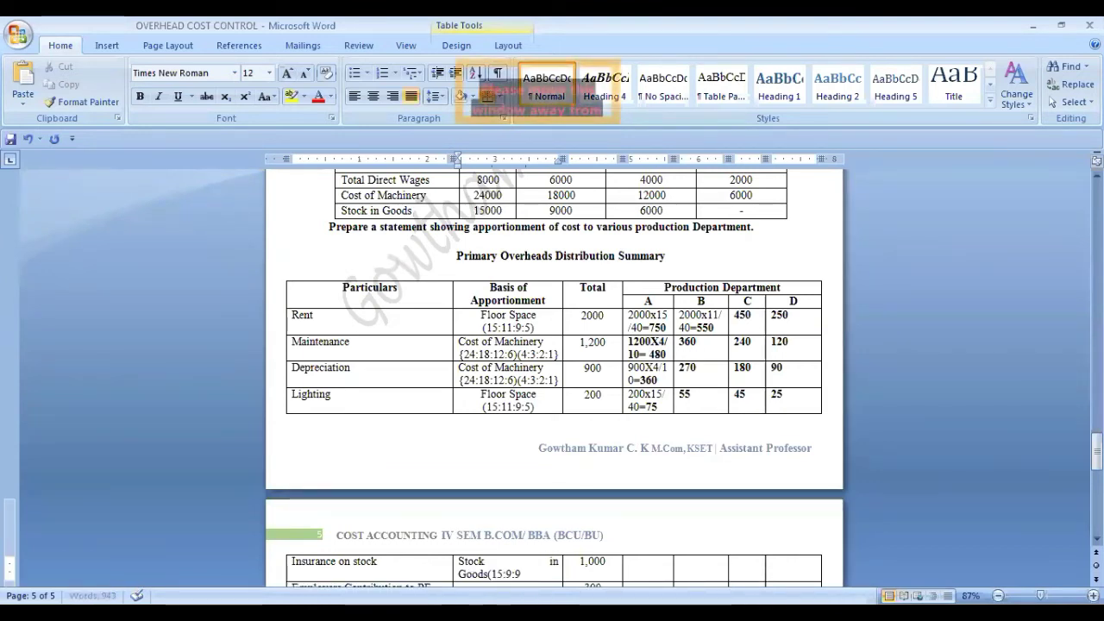
key("BackSpace")
type("6")
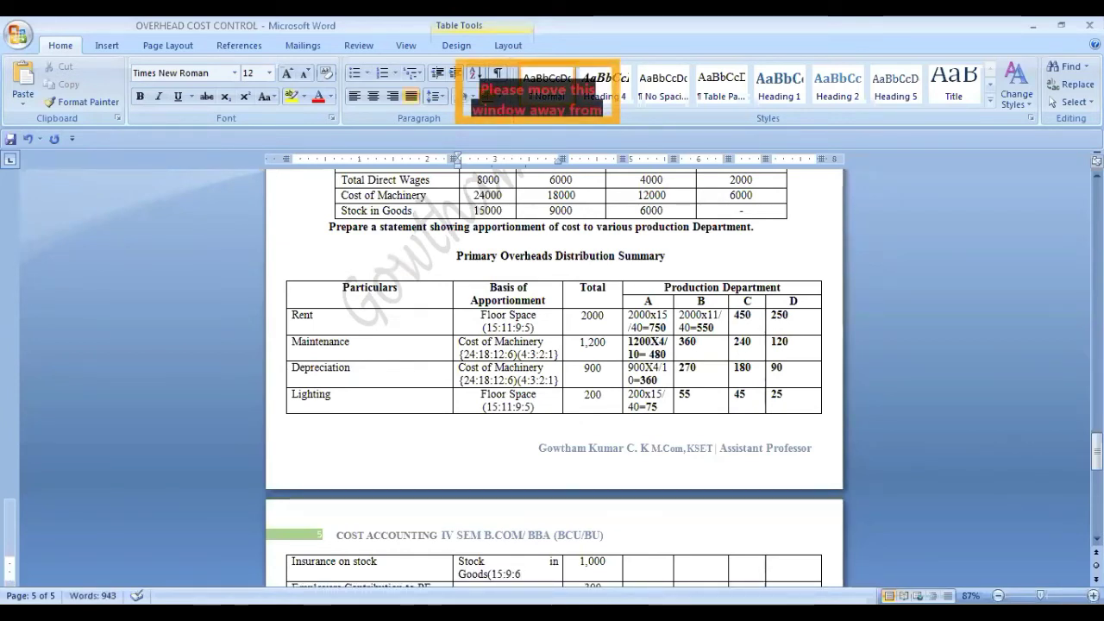
type(")")
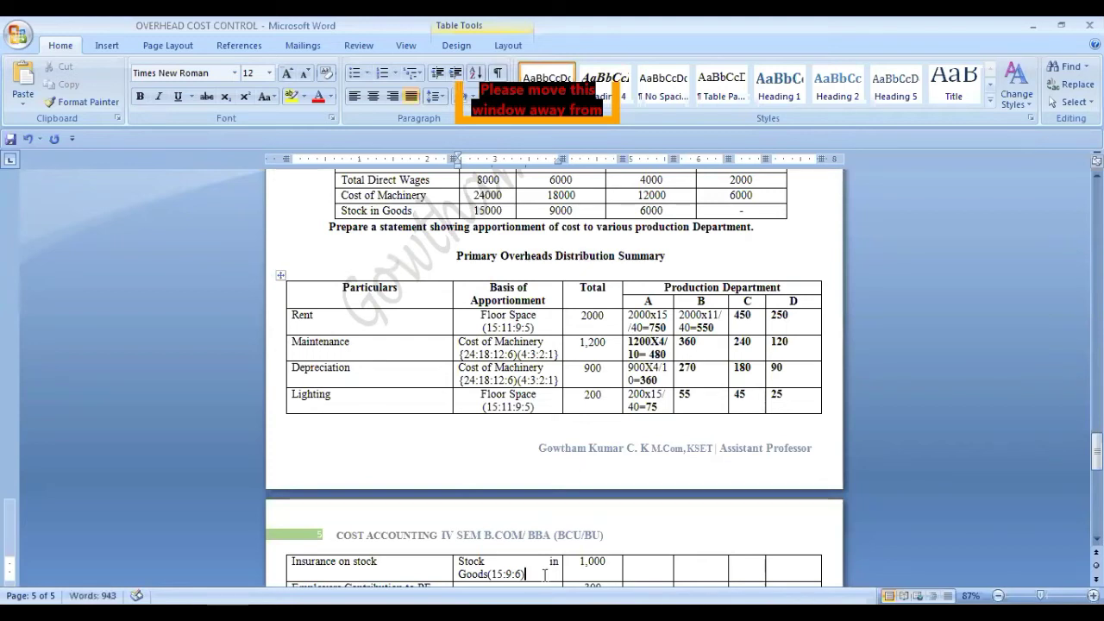
- Add the simplified ratio (5:3:2) to the Insurance on stock basis, separated from the first ratio by a space
key("BackSpace")
type("(")
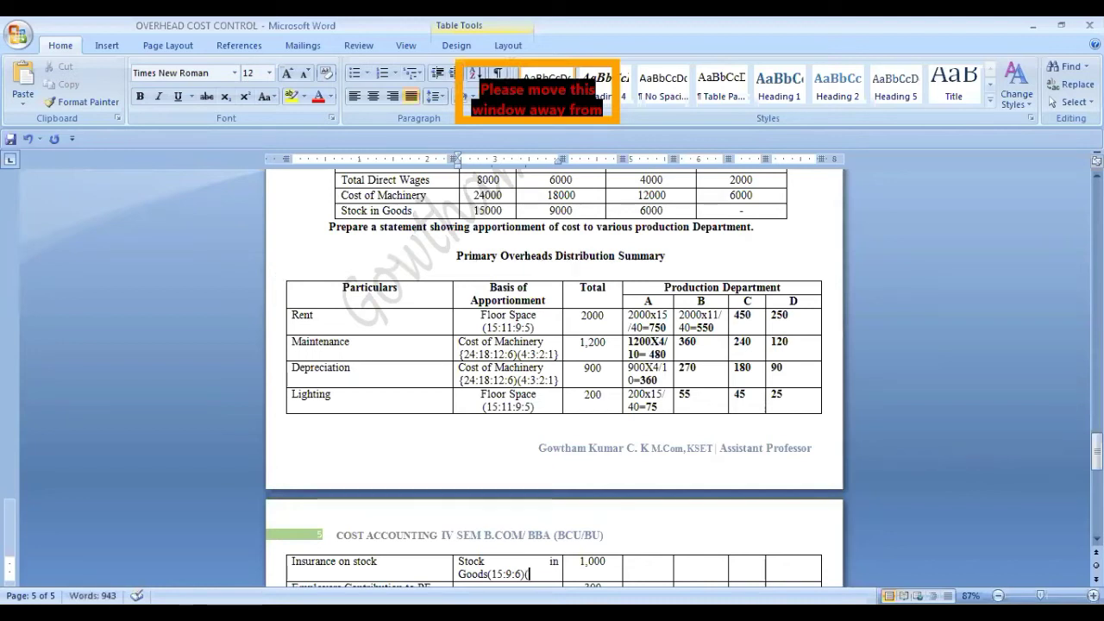
type("5:3:")
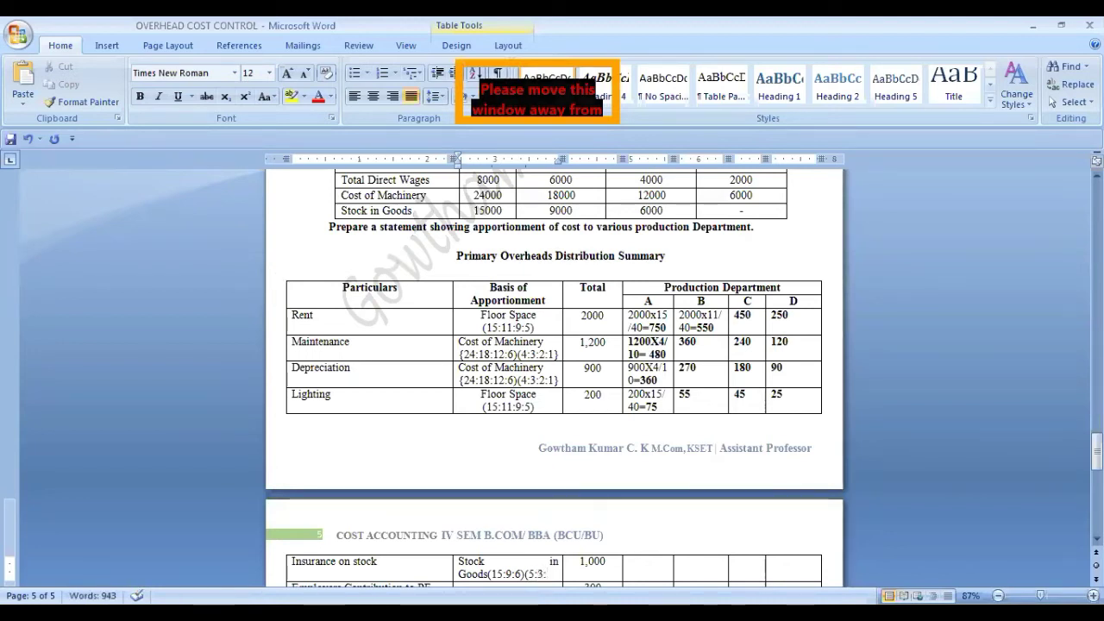
type("2")
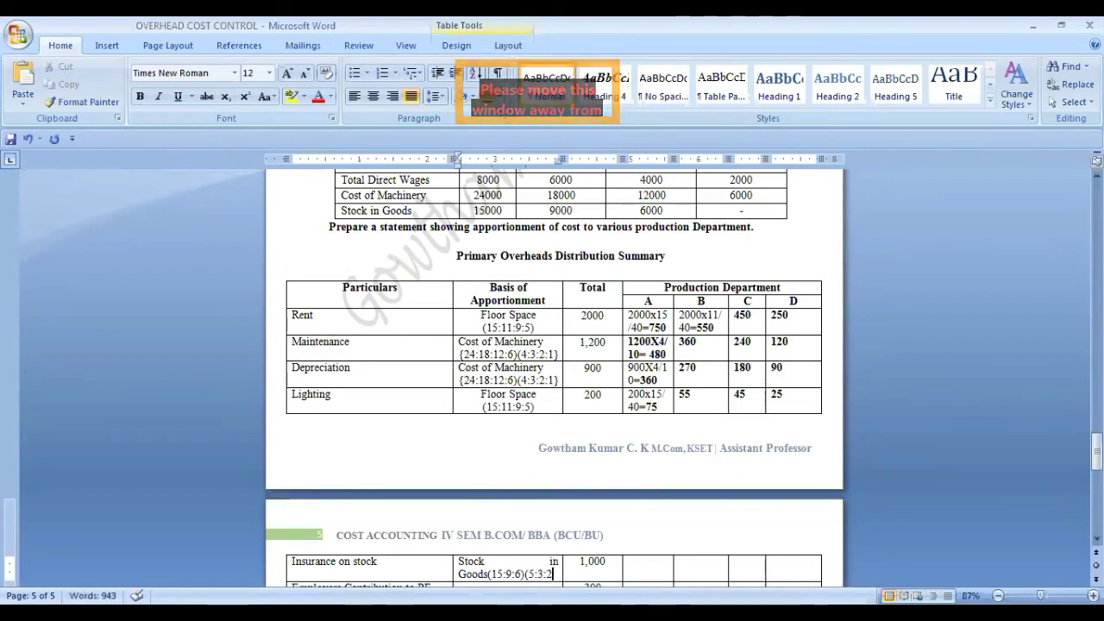
type(")")
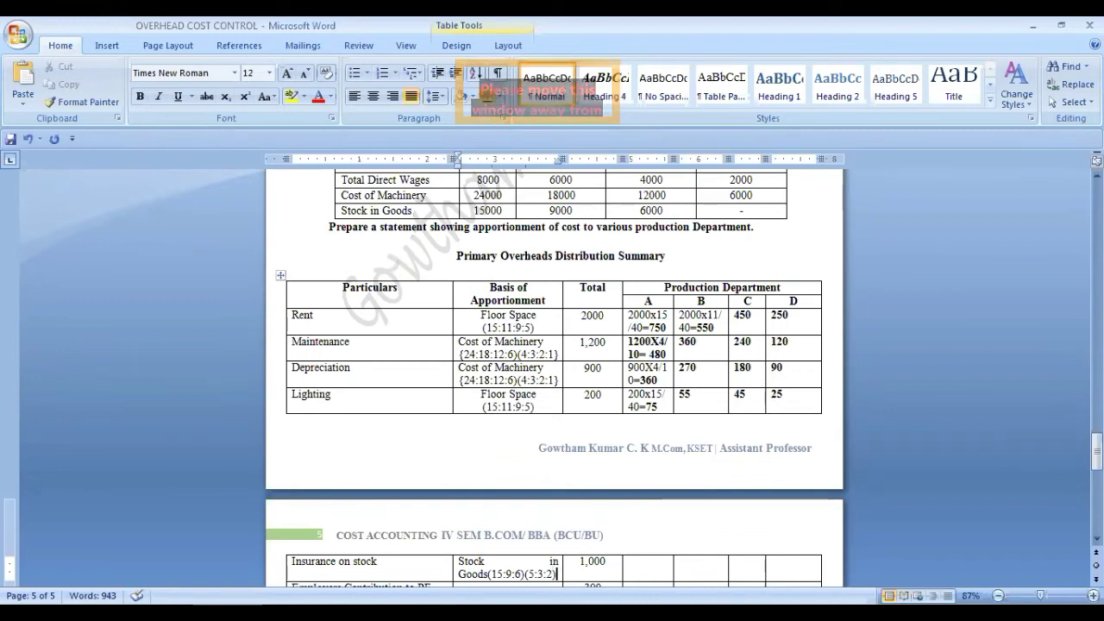
left_click(528, 574)
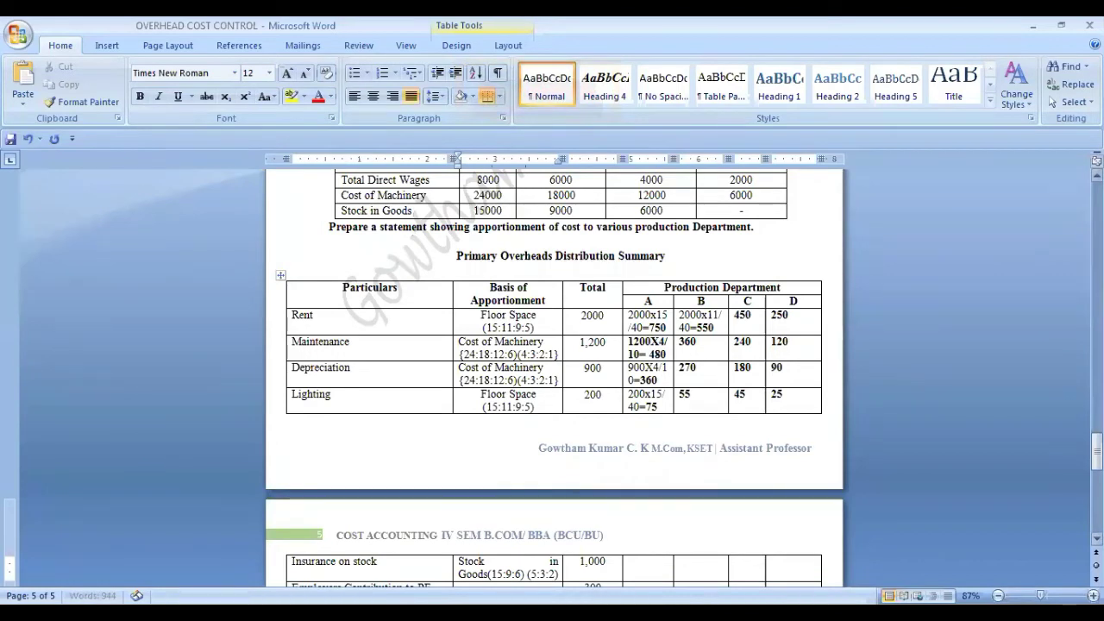
- Fix the spacing in the Insurance on stock basis so "Stock in Goods" sits on one line and both ratios on the line below
scroll(615, 547, "down", 3)
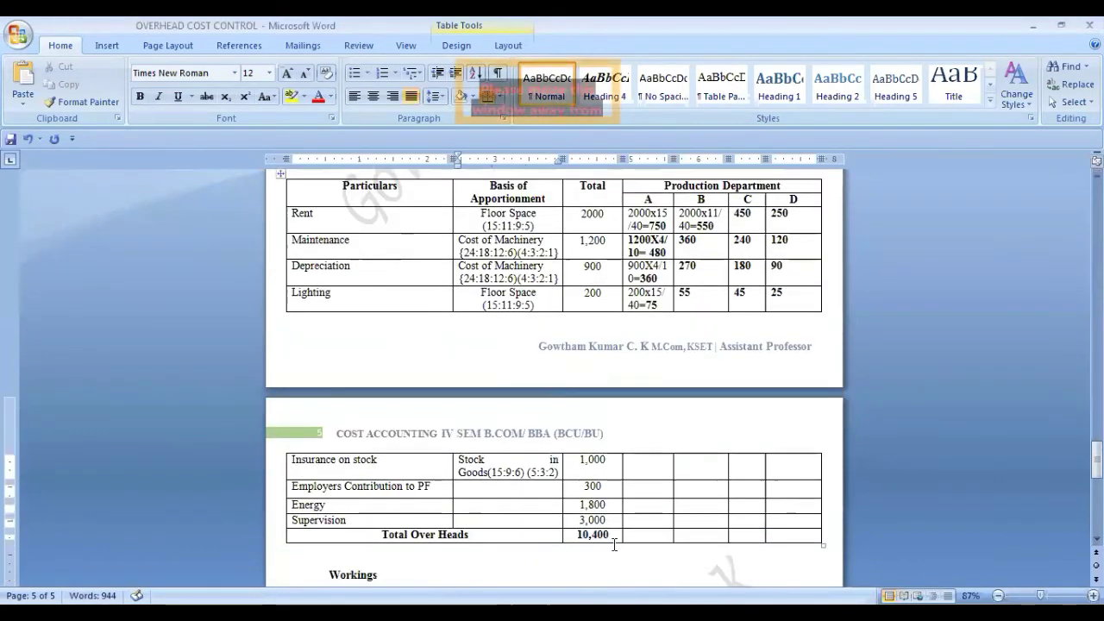
left_click(554, 459)
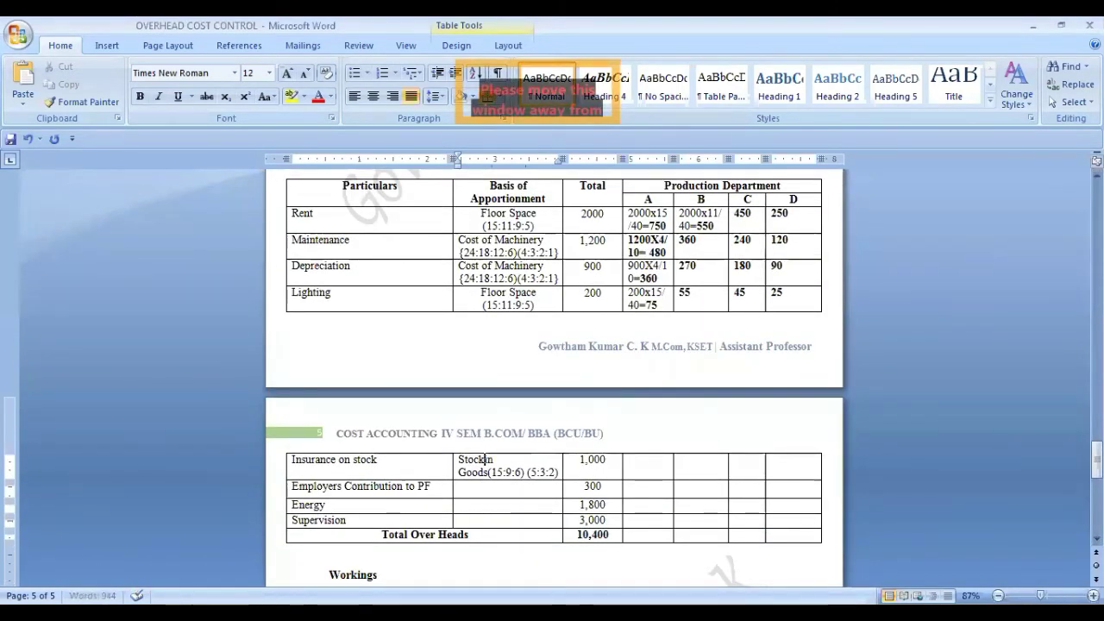
type("in")
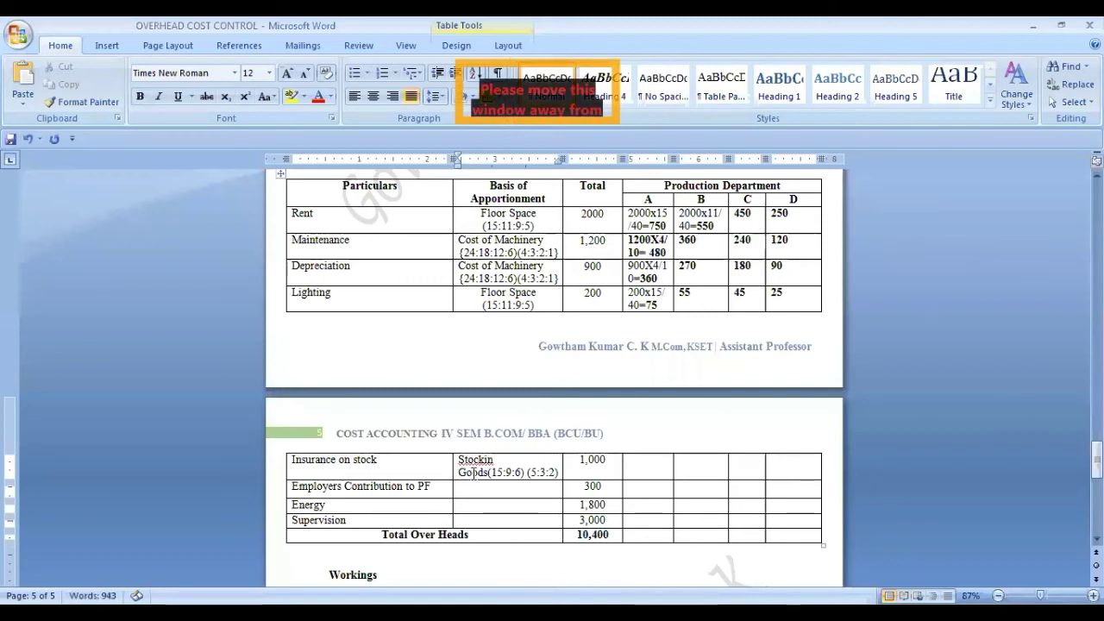
key("BackSpace")
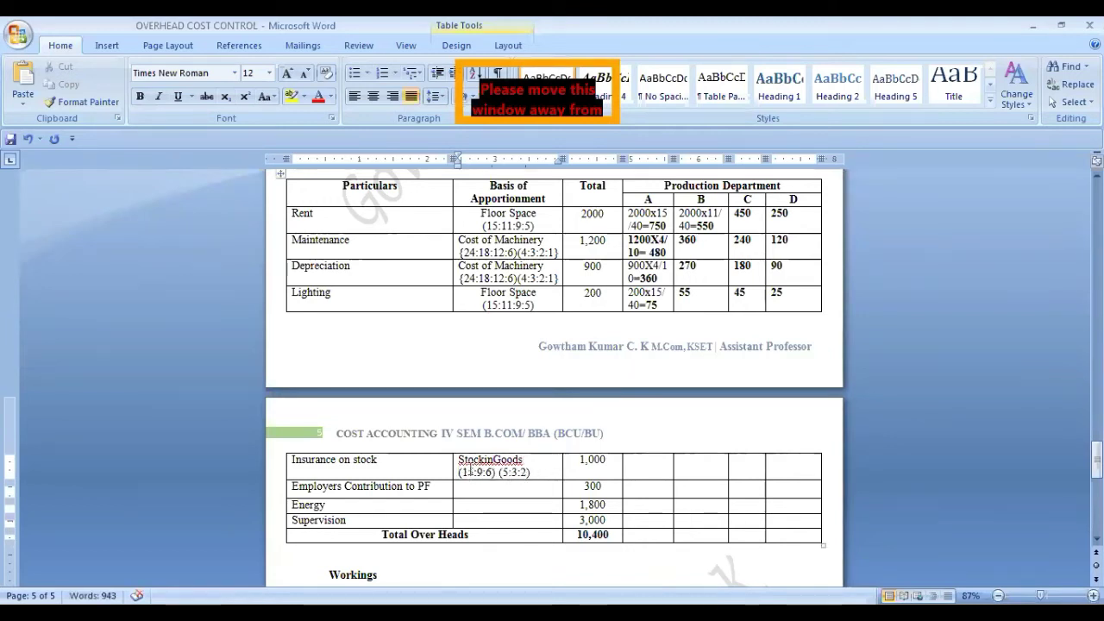
left_click(486, 463)
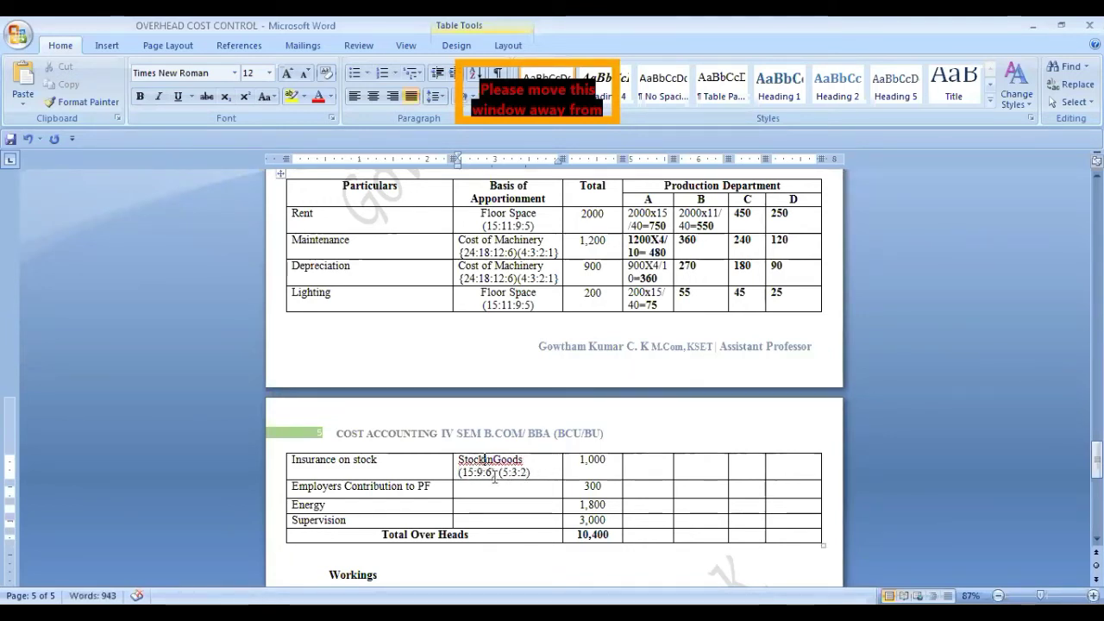
key("Right")
key("Right")
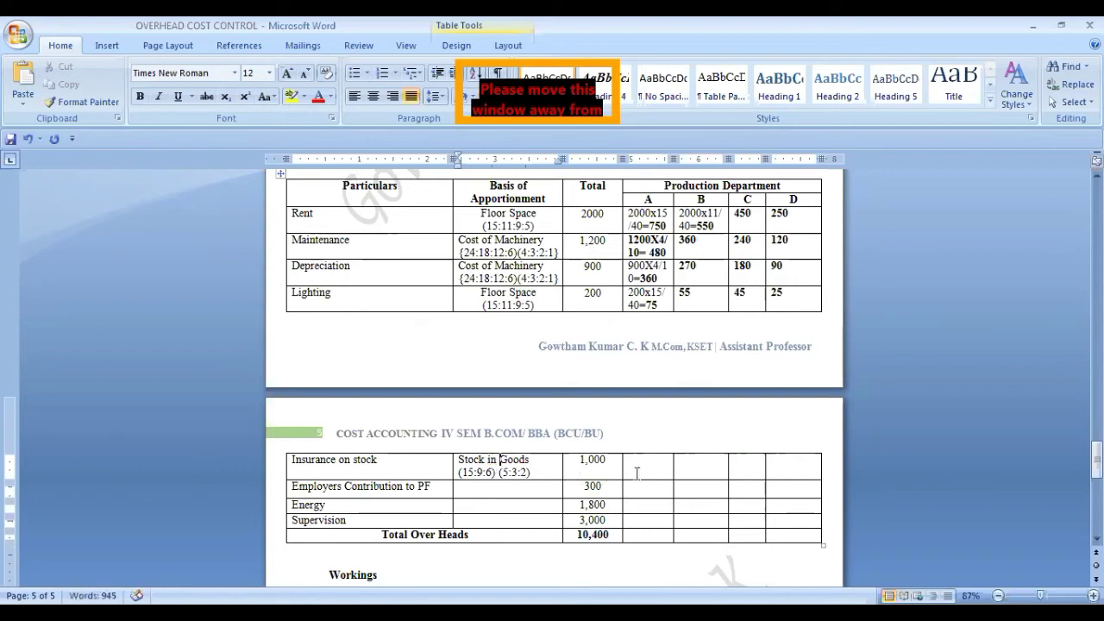
- Enter the Insurance on stock calculation 1000X5/10 for department A
left_click(639, 472)
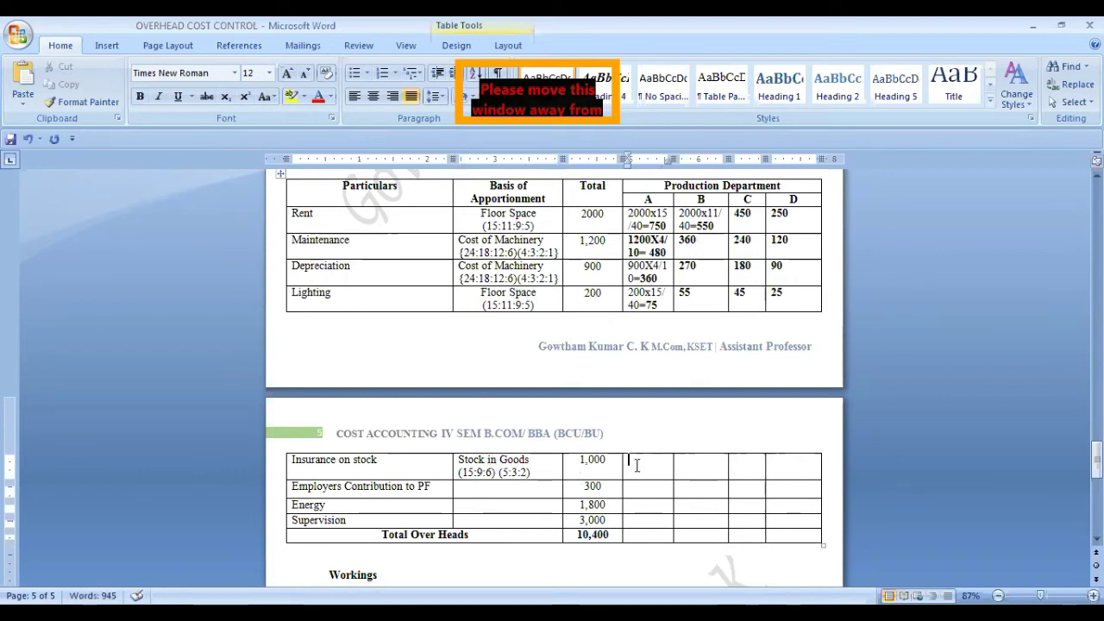
type("1000")
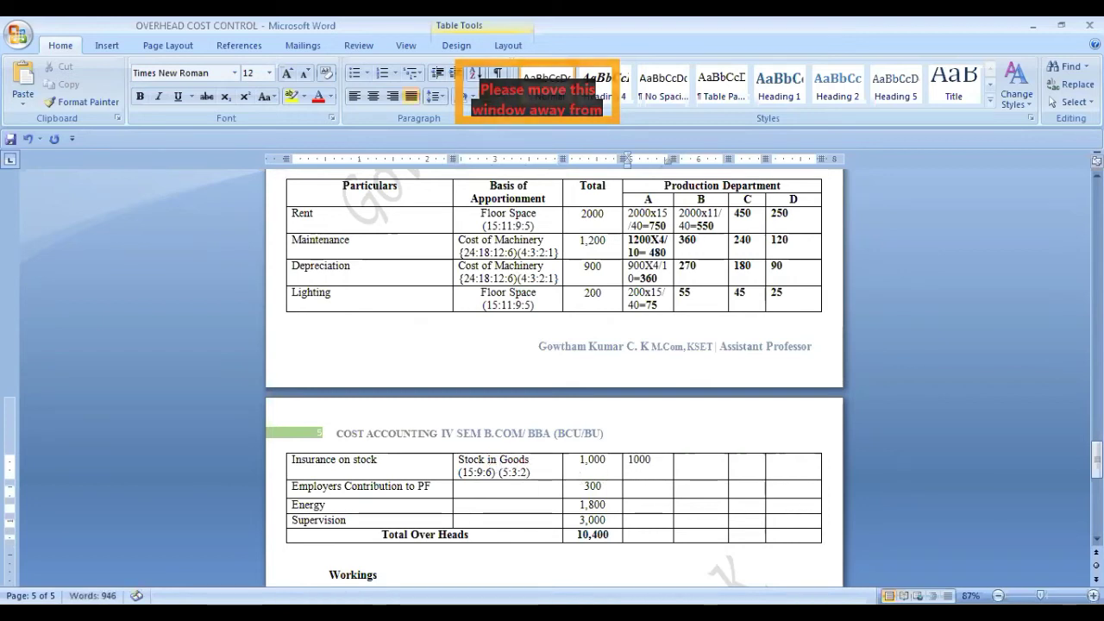
type("X5")
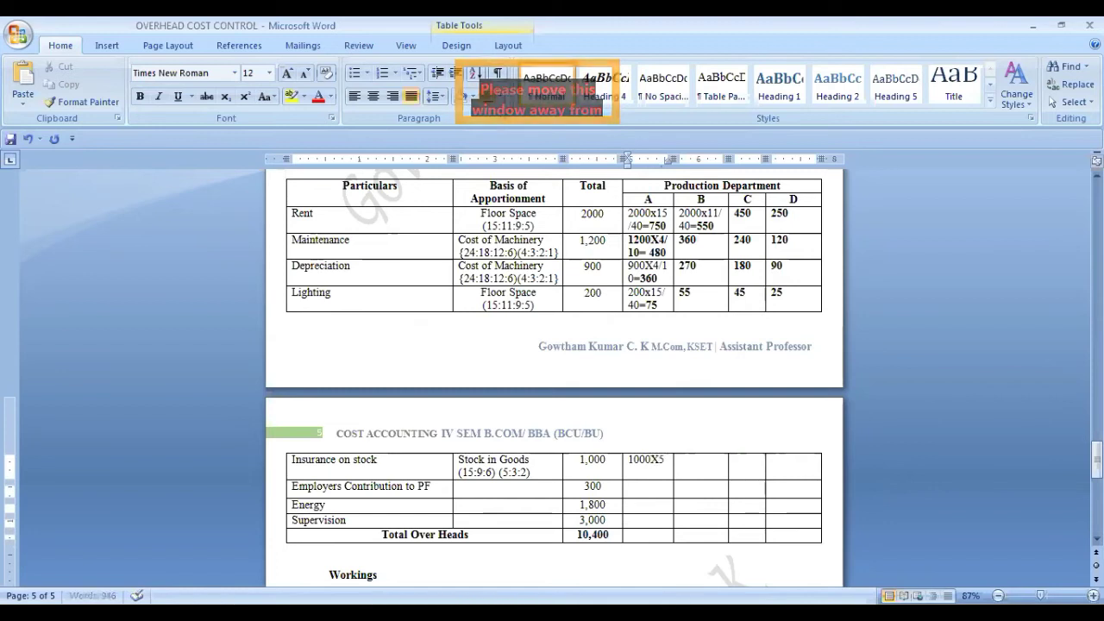
type("7")
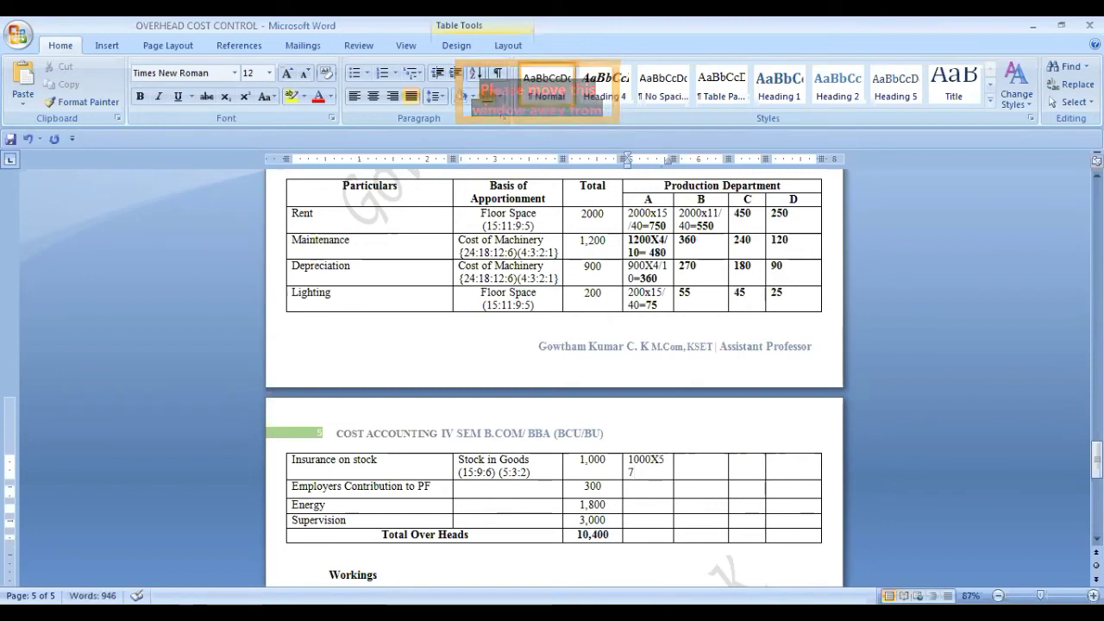
key("BackSpace")
type("/10")
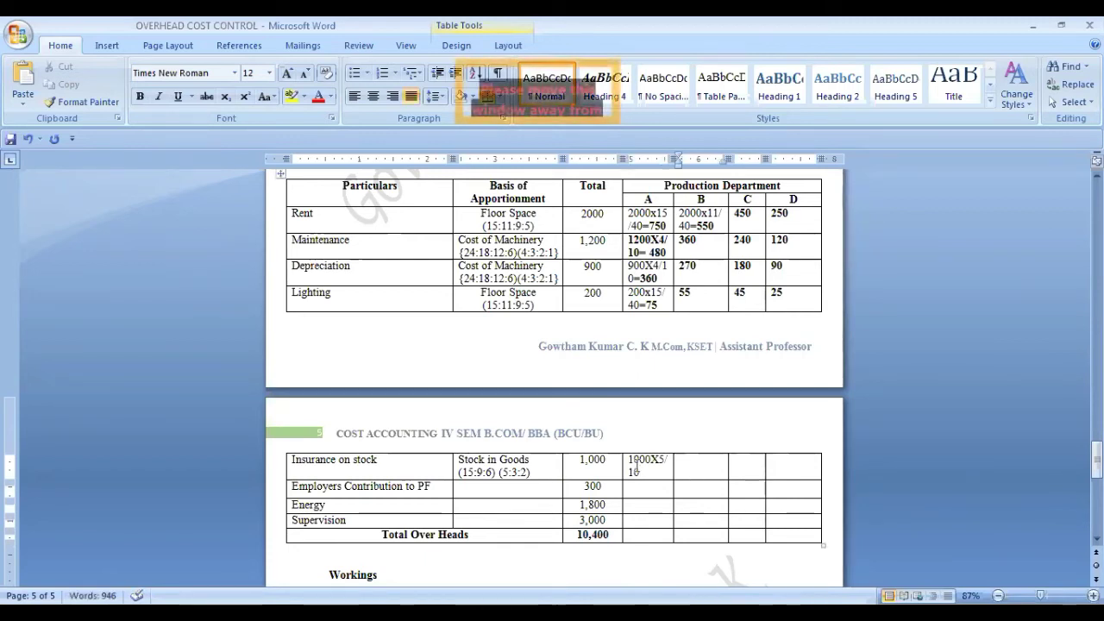
type("500")
key("Tab")
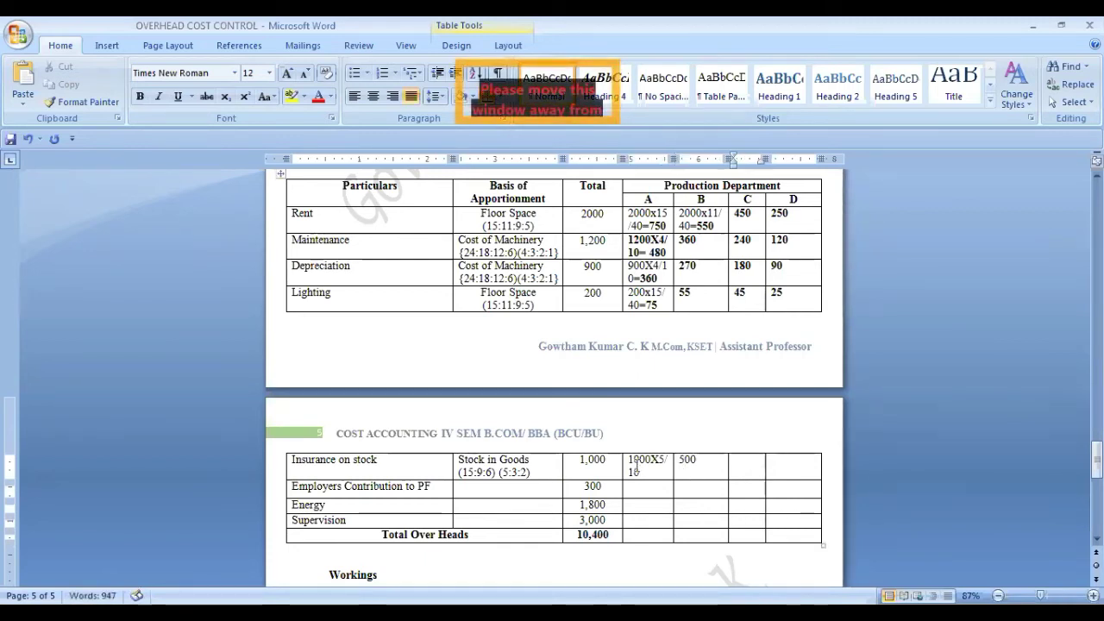
type("300")
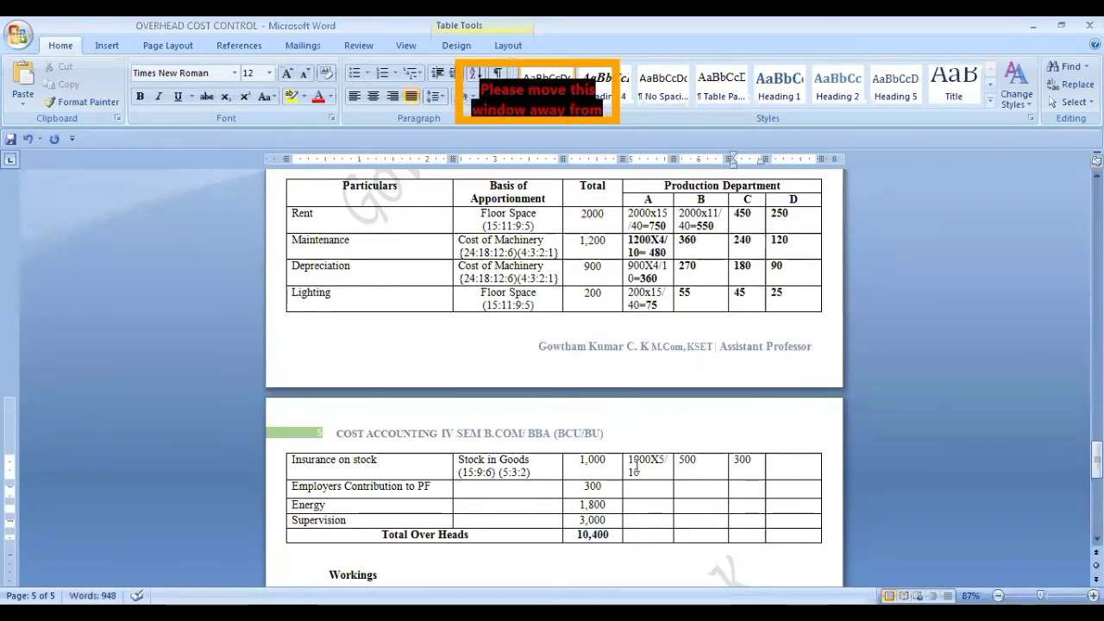
key("Tab")
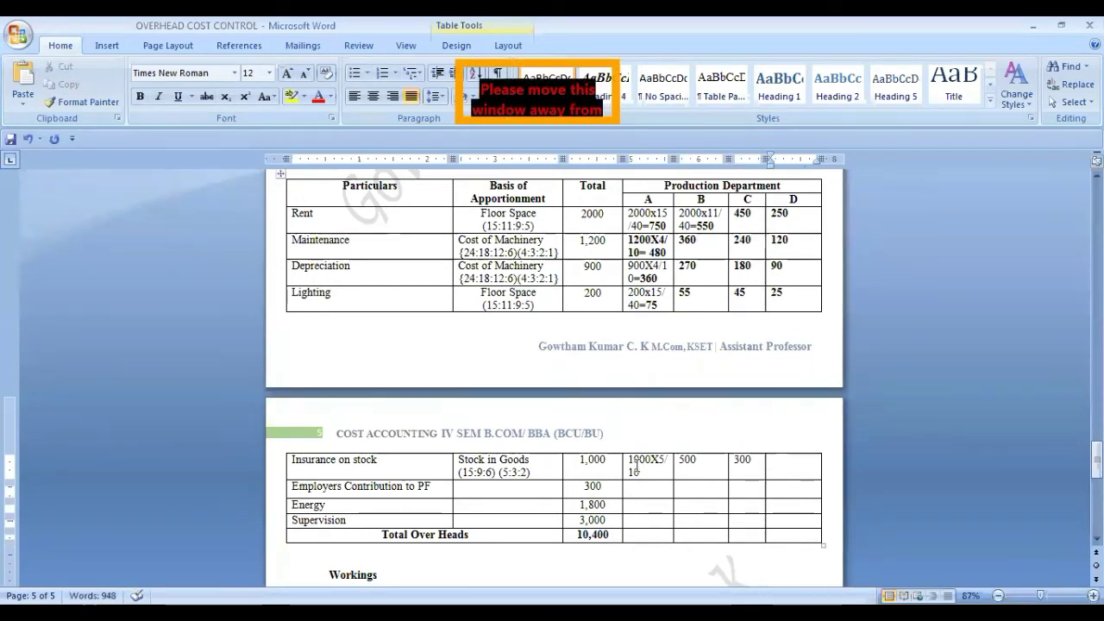
type("200")
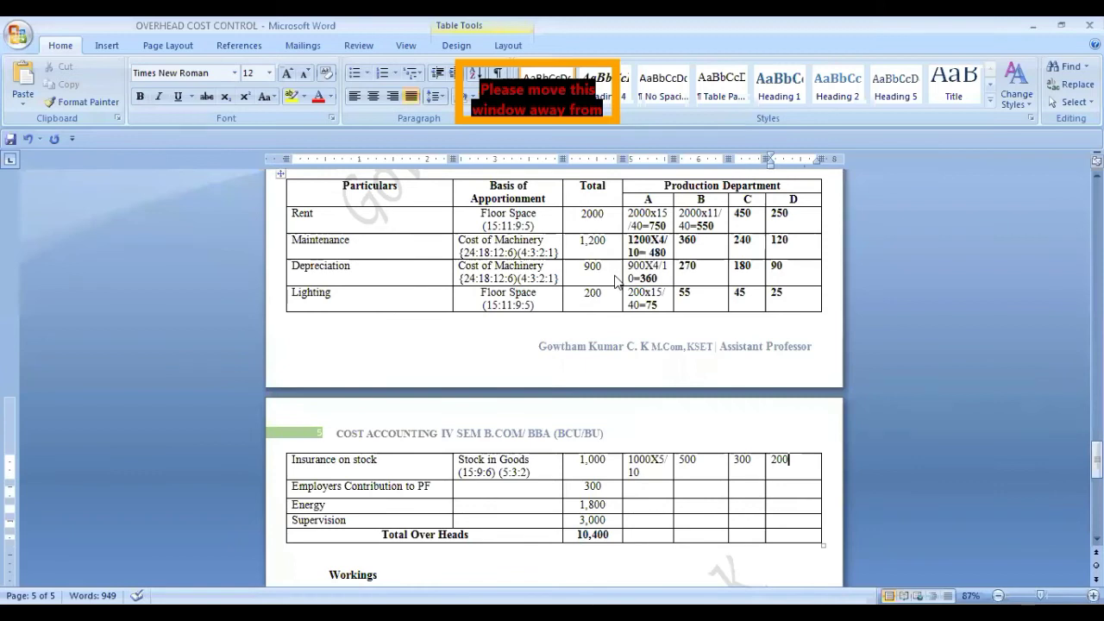
left_click_drag(686, 460, 784, 461)
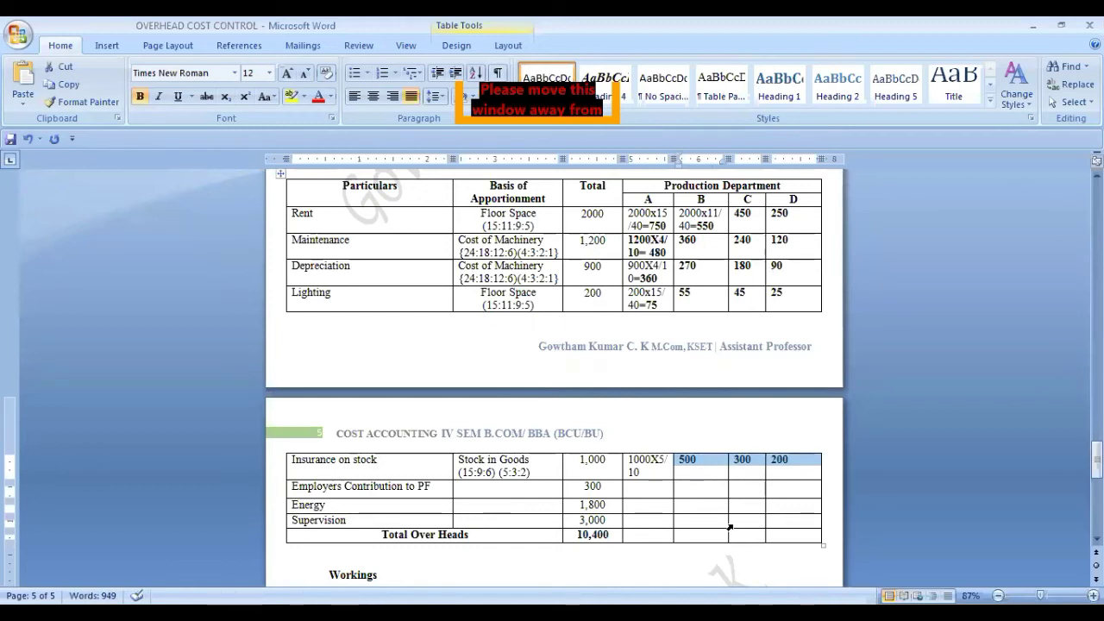
key("BackSpace")
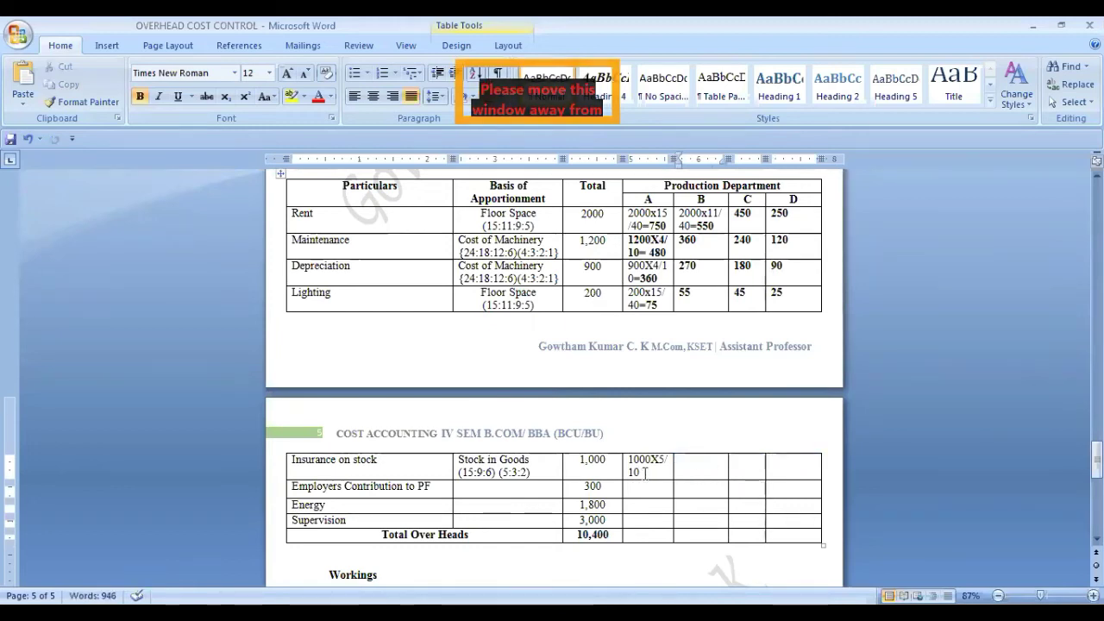
- Complete department A's Insurance on stock calculation by adding the result "= 500" after 1000X5/10
key("BackSpace")
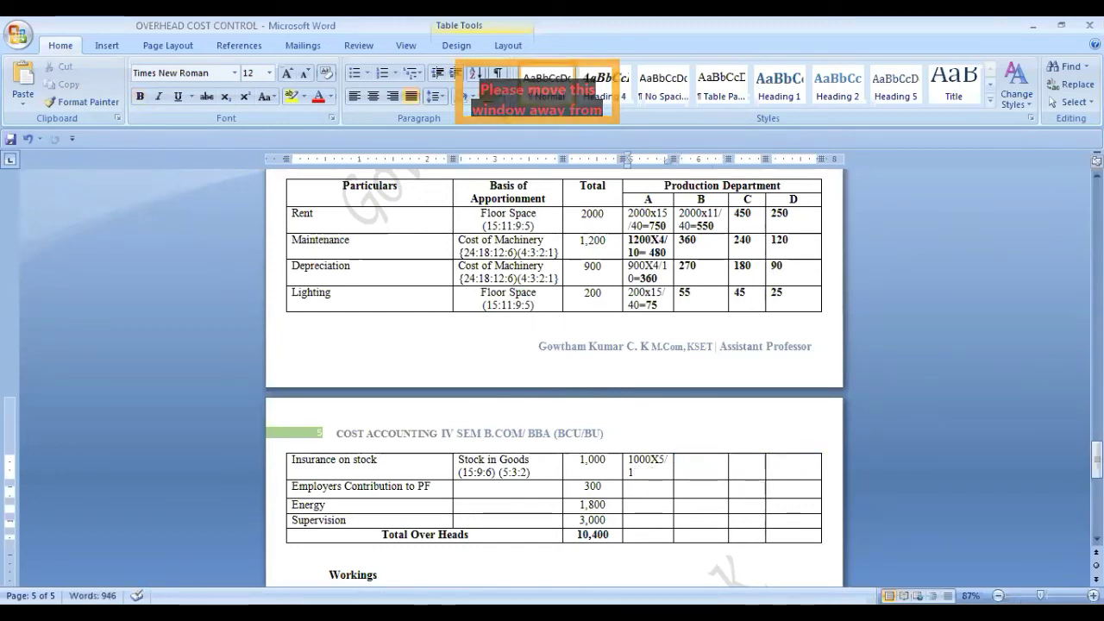
type("0")
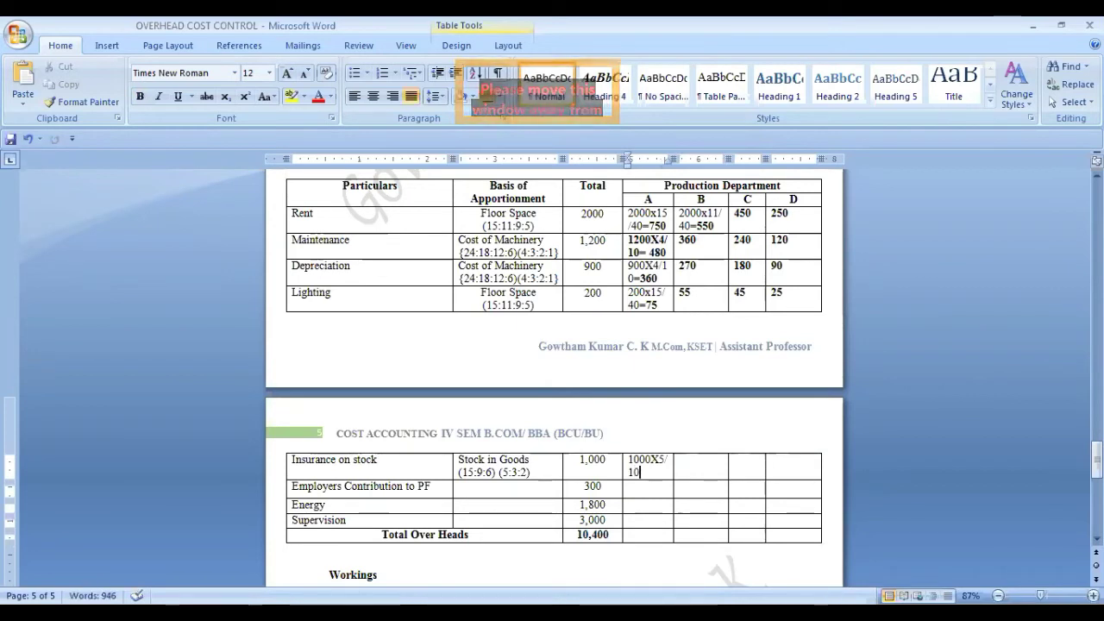
type("+")
key("BackSpace")
type("= 50")
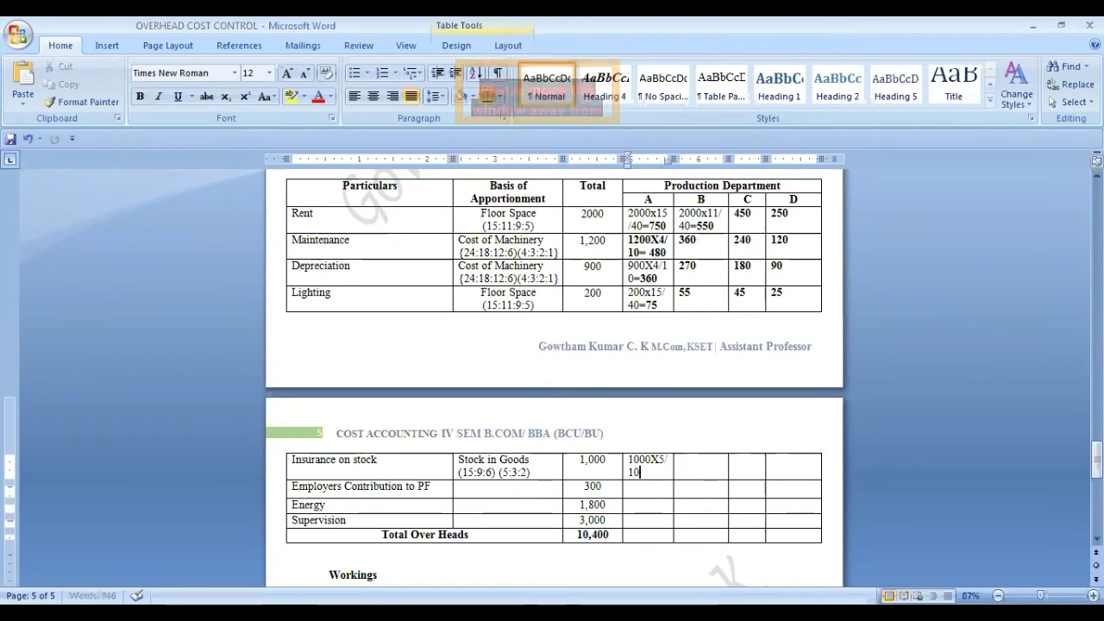
type("0")
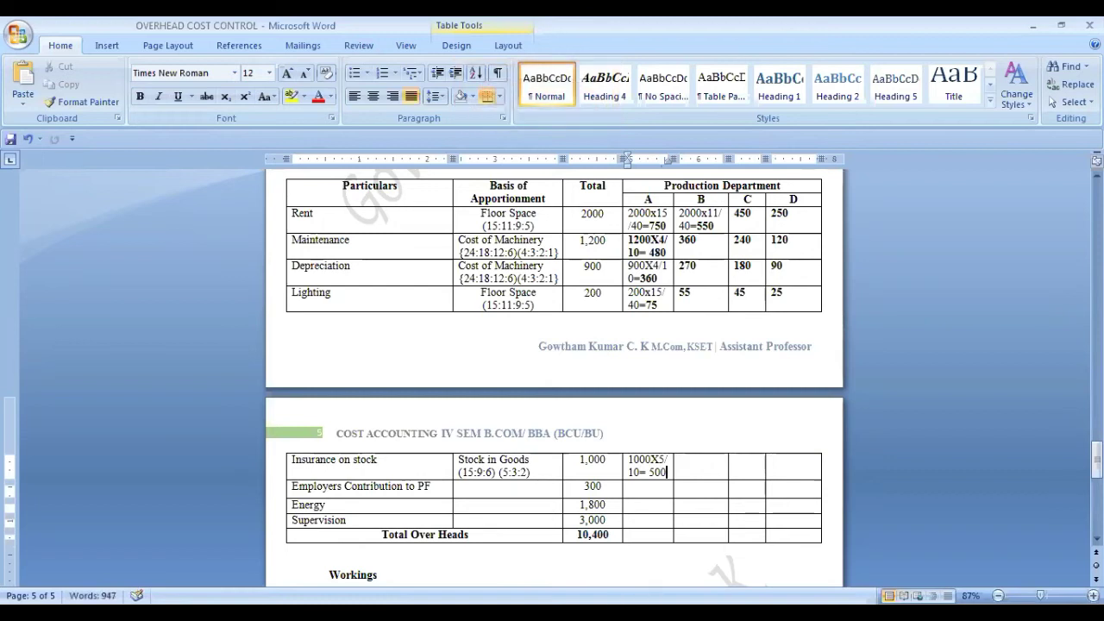
- Fill the Insurance on stock row with 300 for B, 200 for C and a dash for D, and bold department A's 500
key("Tab")
key("Tab")
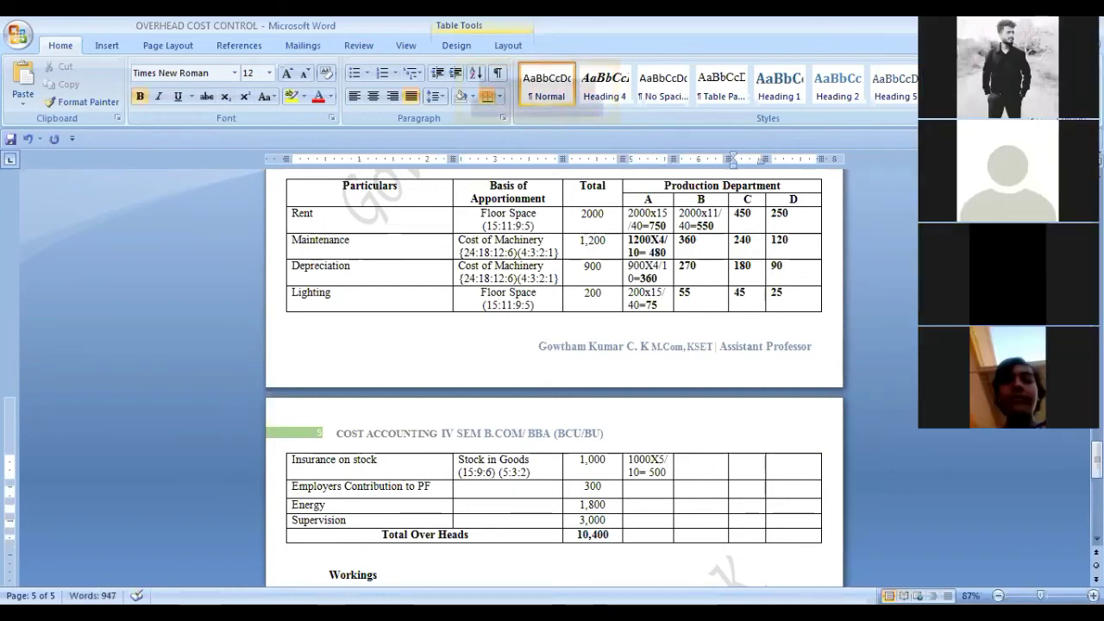
key("shift+Tab")
type("300")
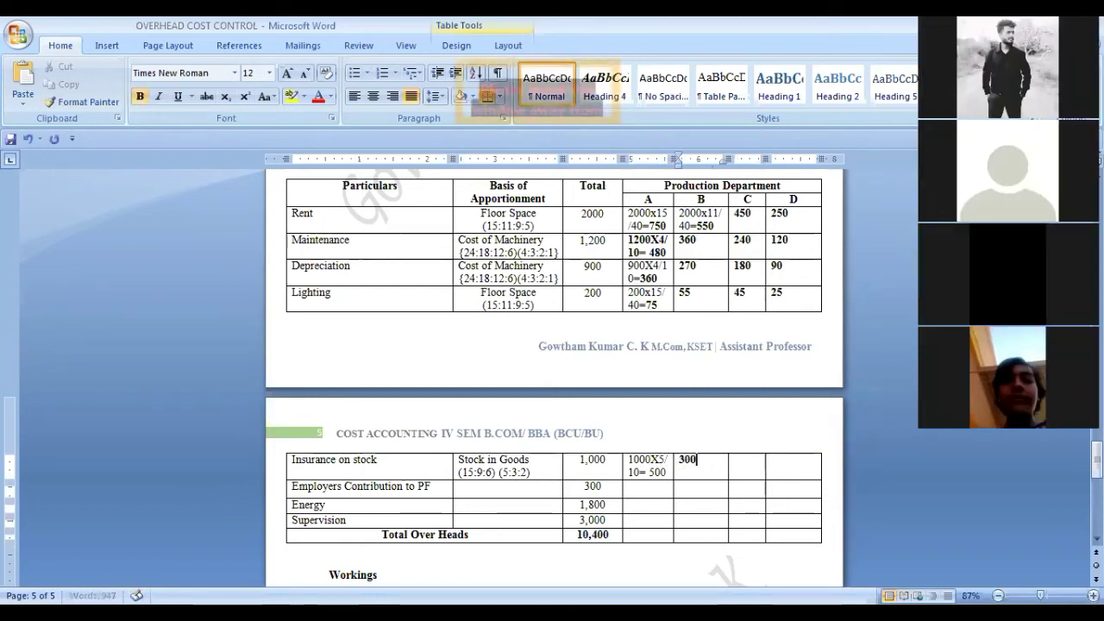
key("Tab")
type("200")
key("Tab")
type("-")
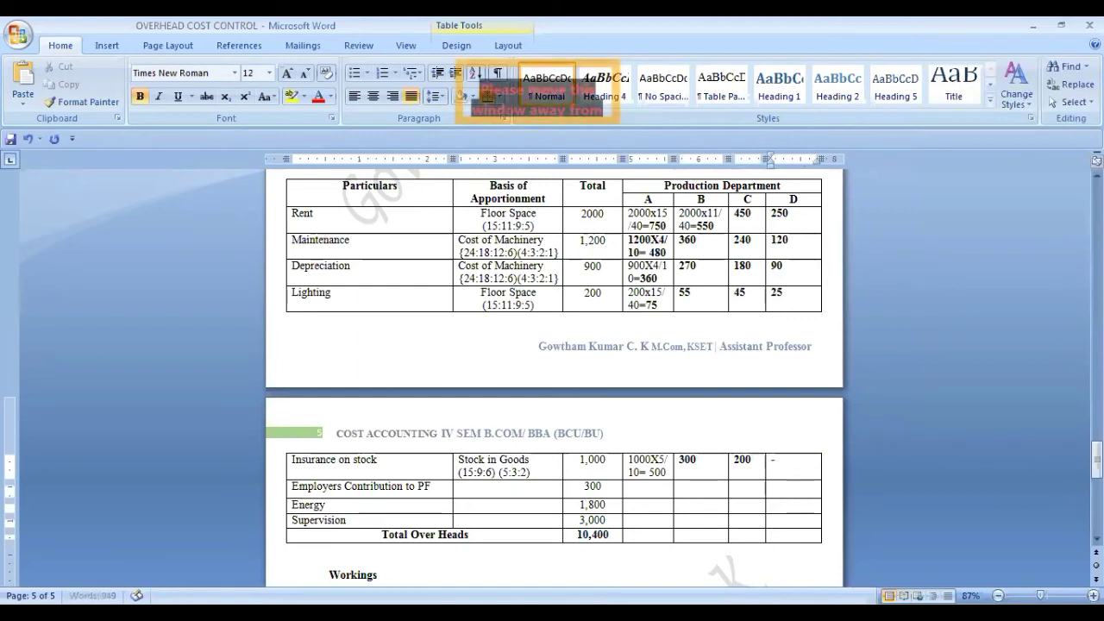
double_click(660, 473)
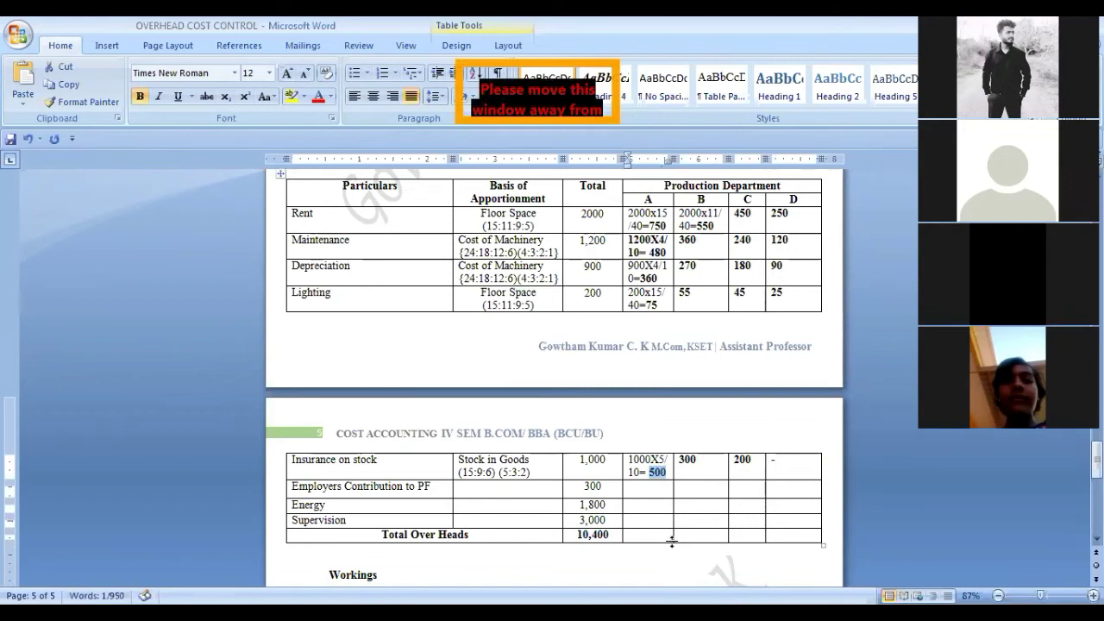
- Copy "Direct Wages" from the Illustration 1 department data table into the Employers Contribution to PF row's basis cell
scroll(761, 427, "down", 3)
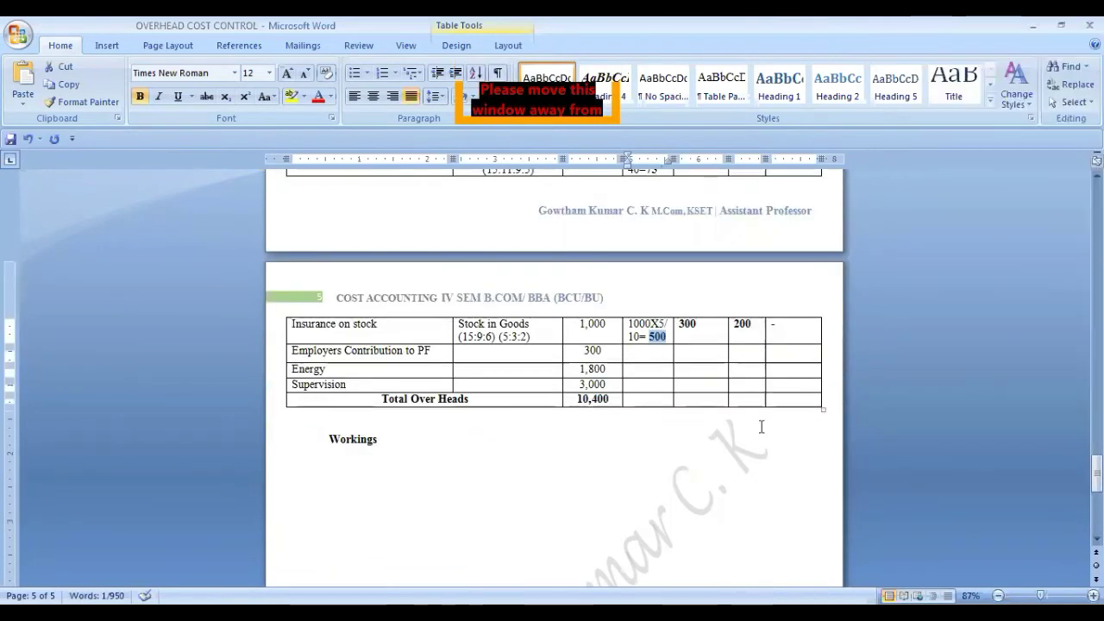
scroll(762, 427, "up", 3)
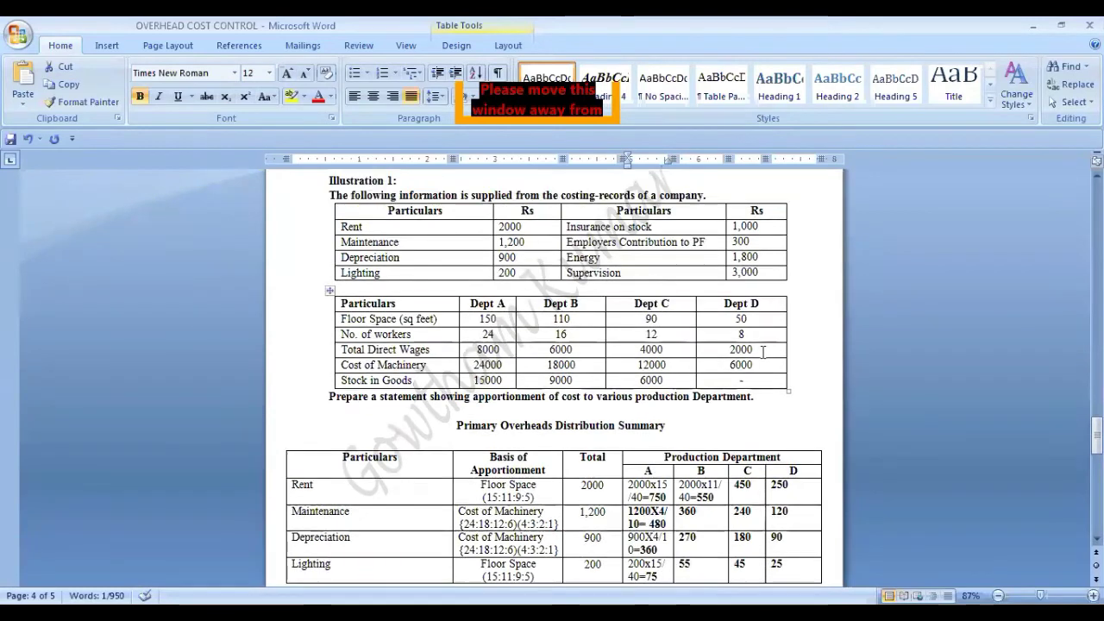
scroll(763, 351, "up", 2)
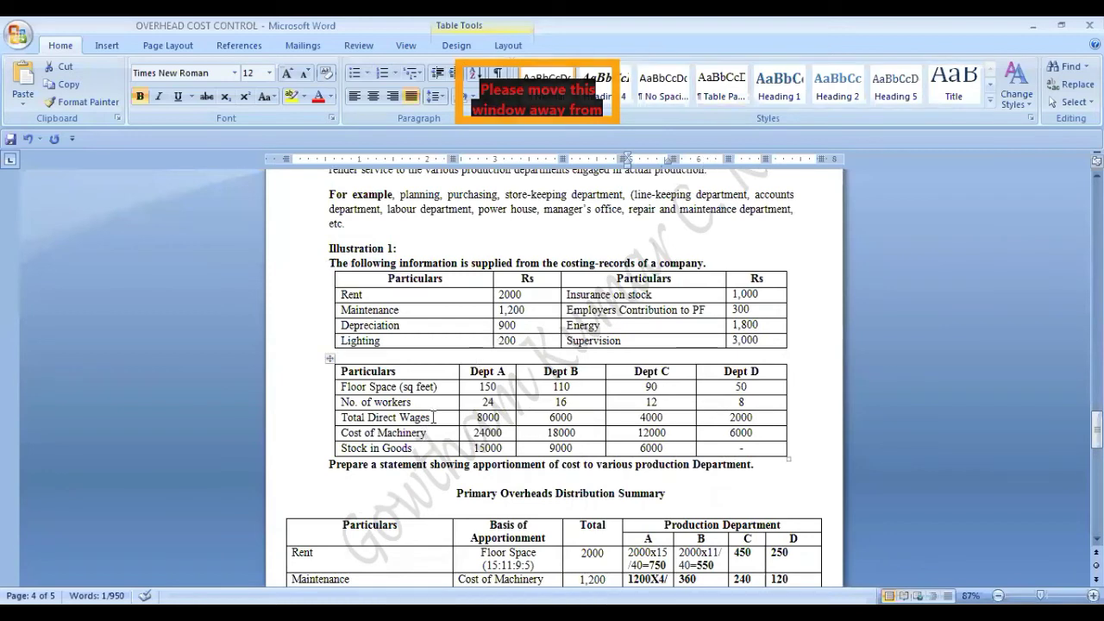
left_click(429, 417)
left_click_drag(415, 414, 371, 414)
key("ctrl+c")
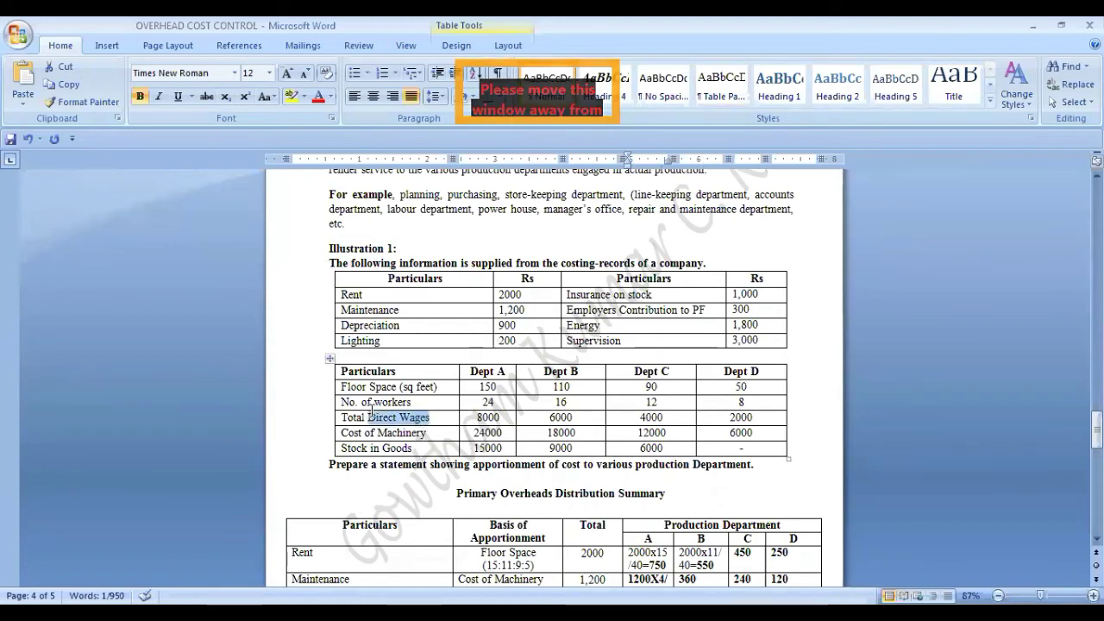
scroll(4, 331, "down", 9)
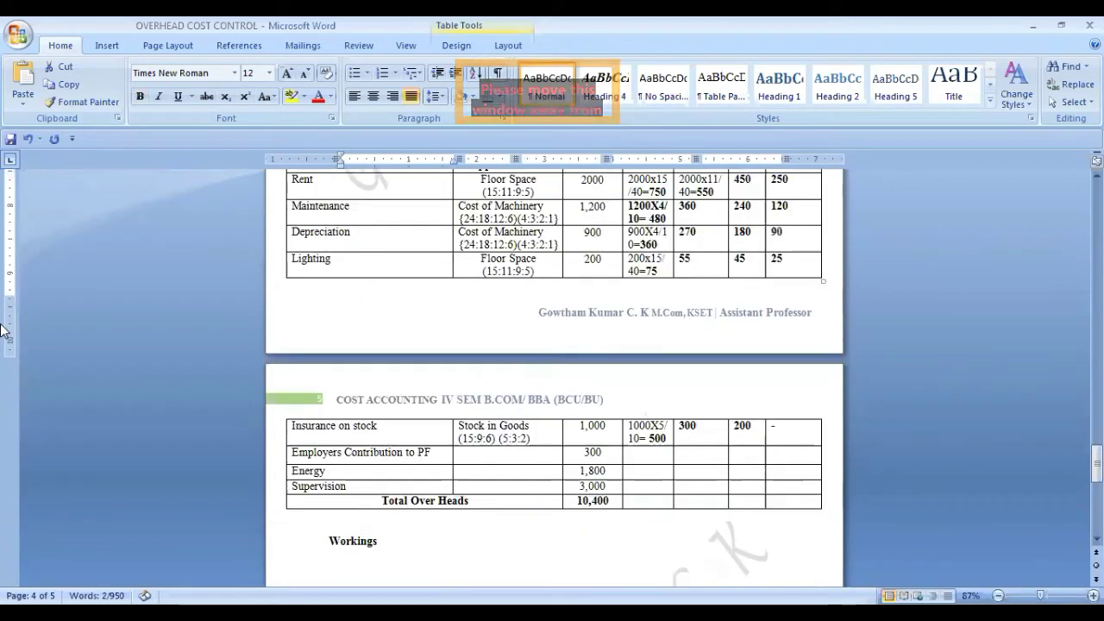
scroll(4, 331, "down", 2)
left_click(476, 382)
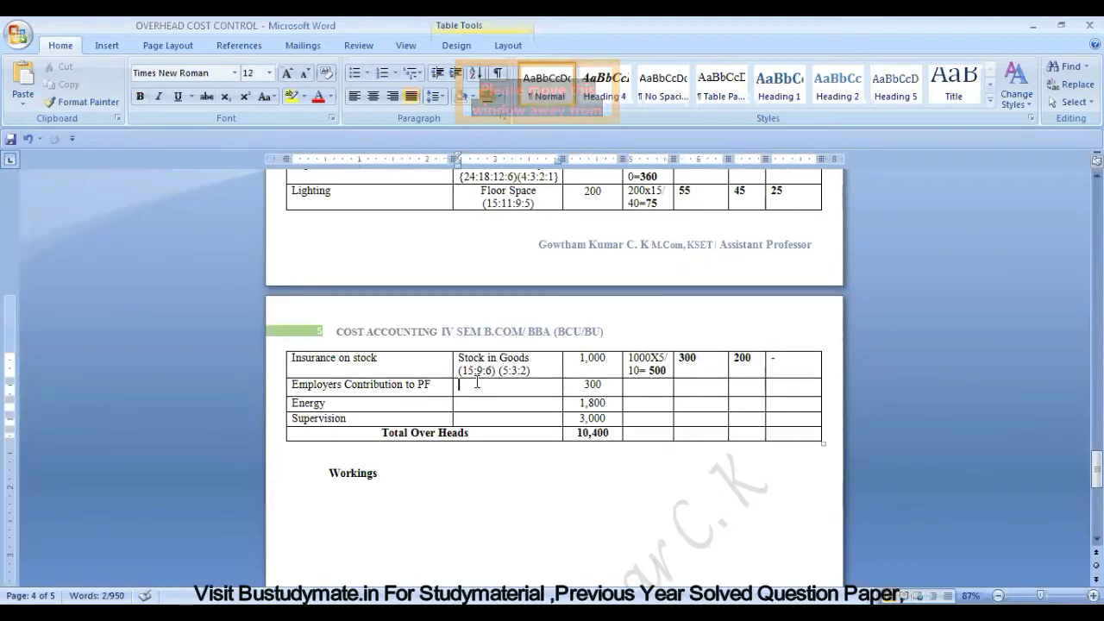
key("ctrl+v")
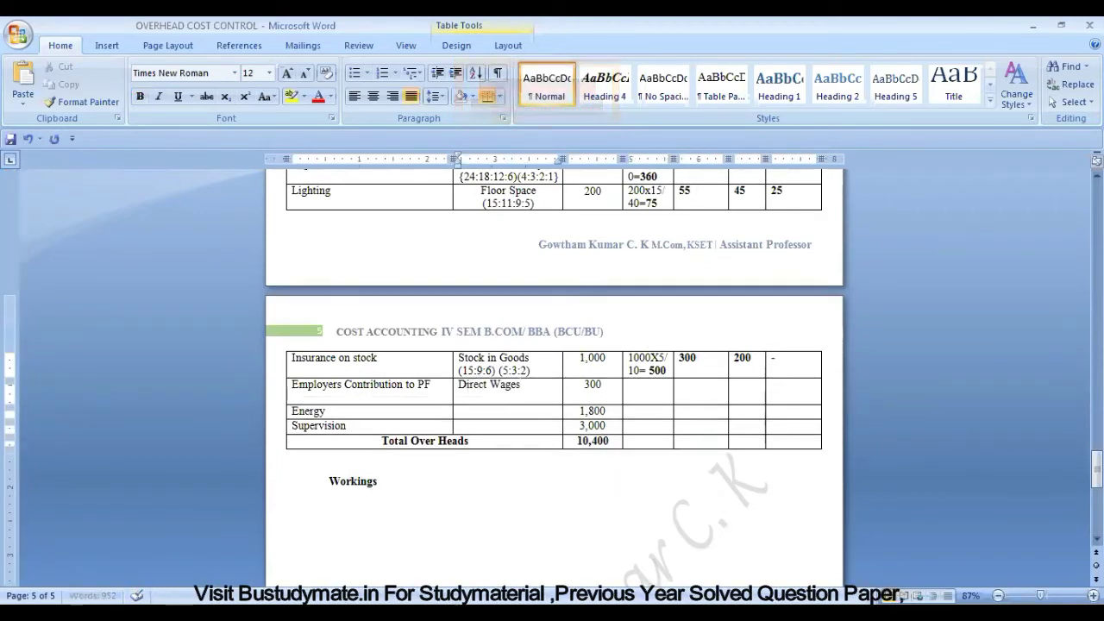
- Add the wages ratio (8:6:4:2) on the line below "Direct Wages" in the Employers Contribution to PF basis cell
scroll(513, 414, "up", 10)
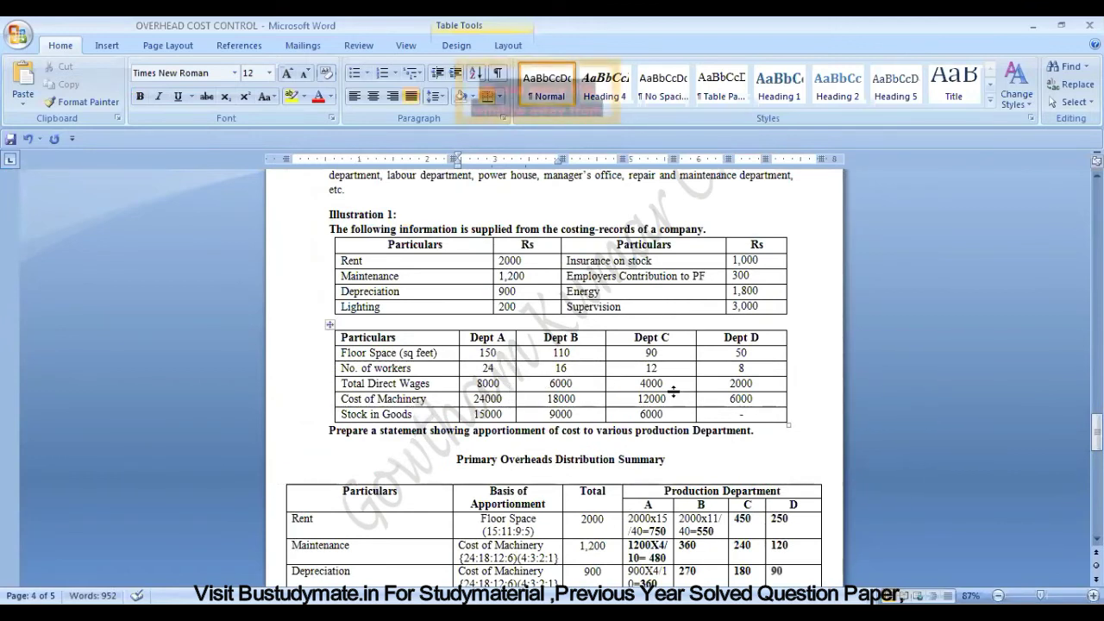
scroll(763, 393, "down", 10)
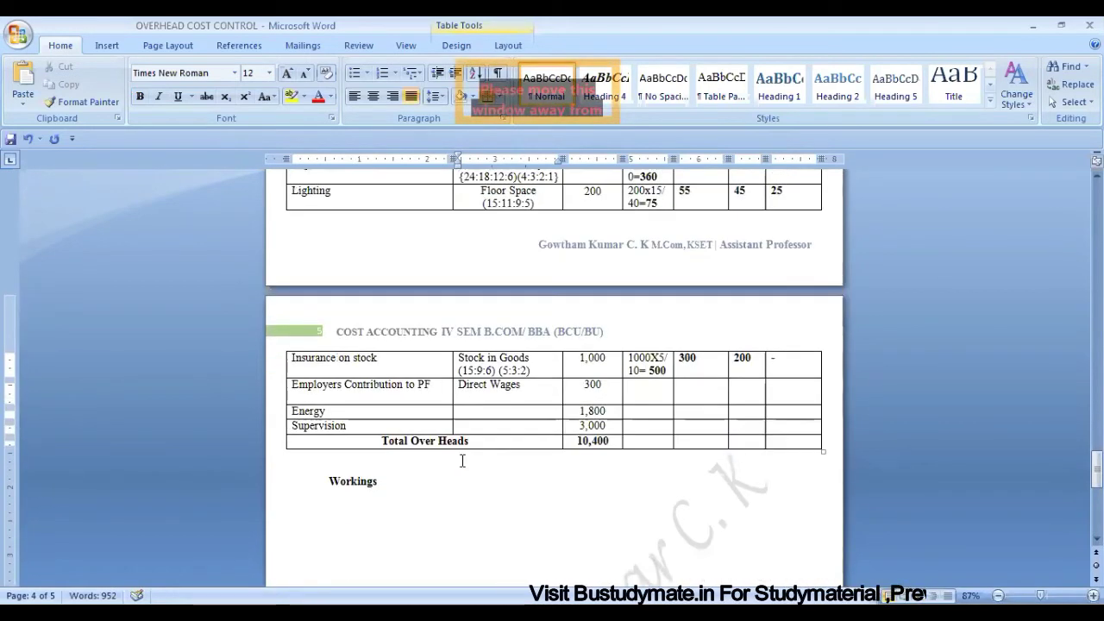
left_click(467, 398)
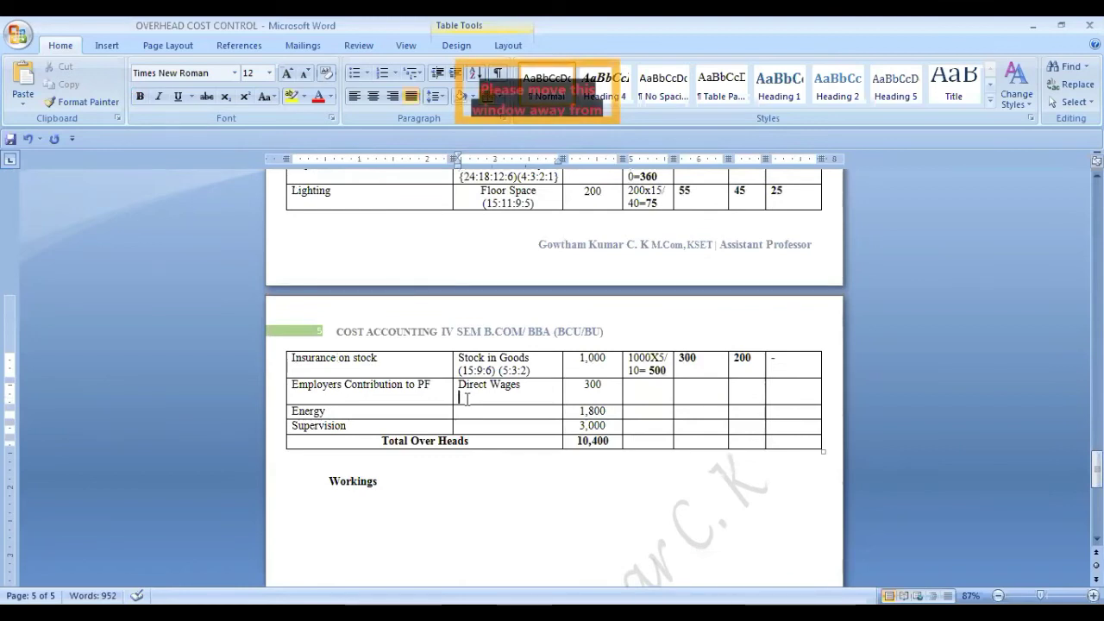
type("8")
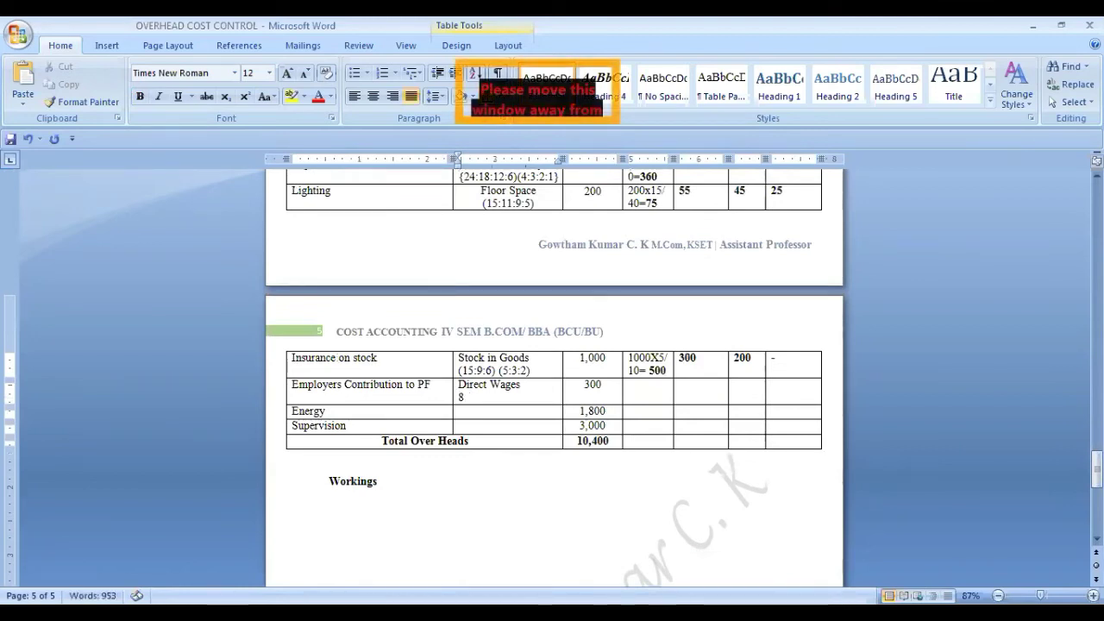
type(":")
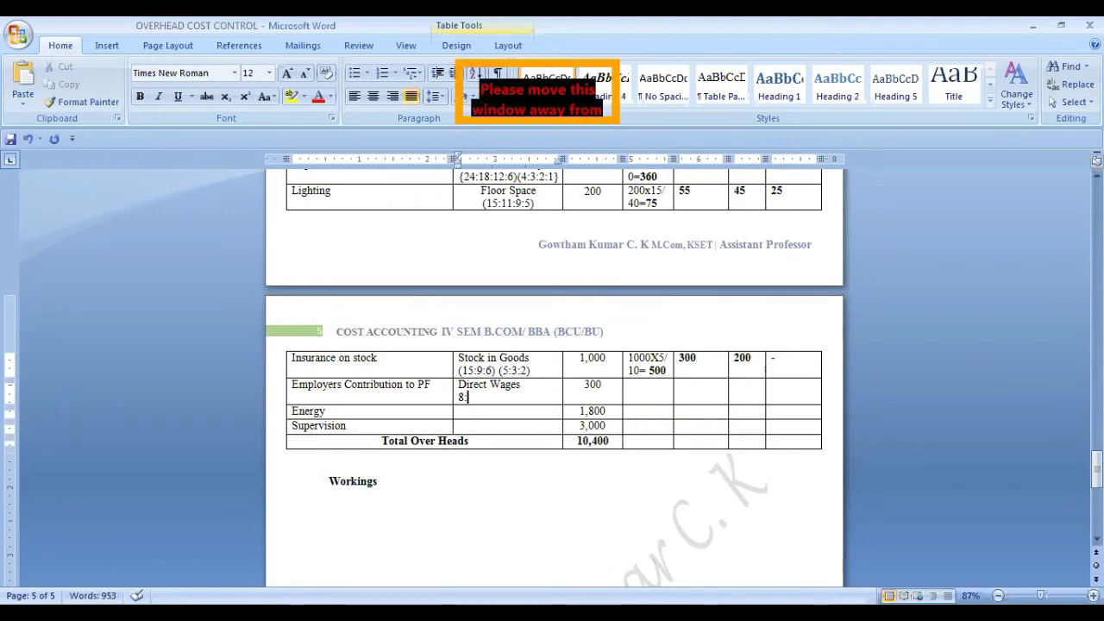
type("6:4:")
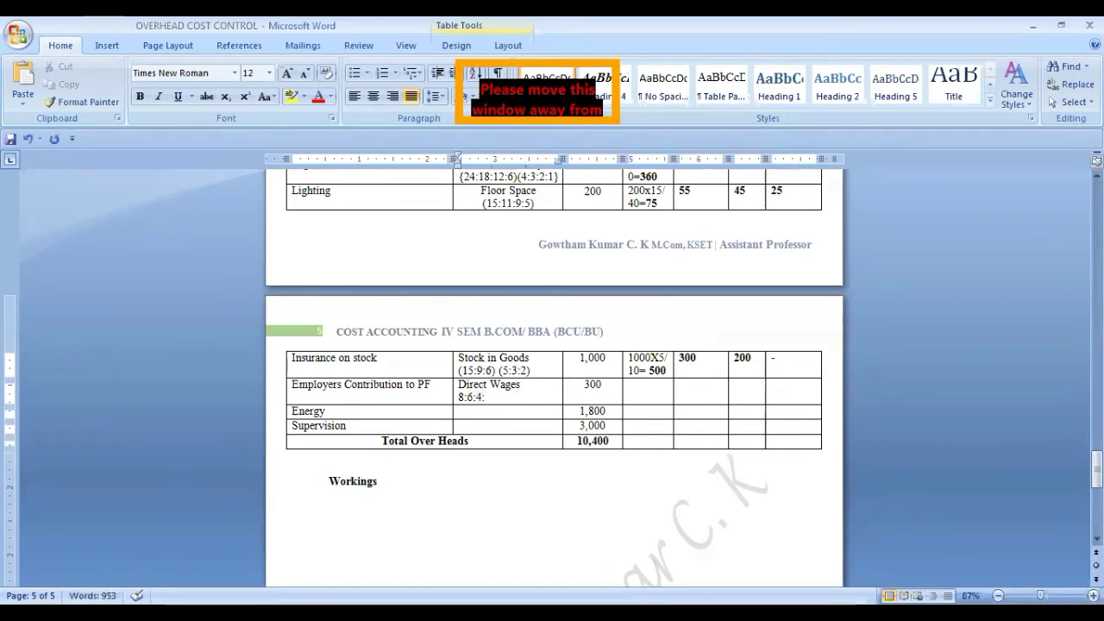
type("2")
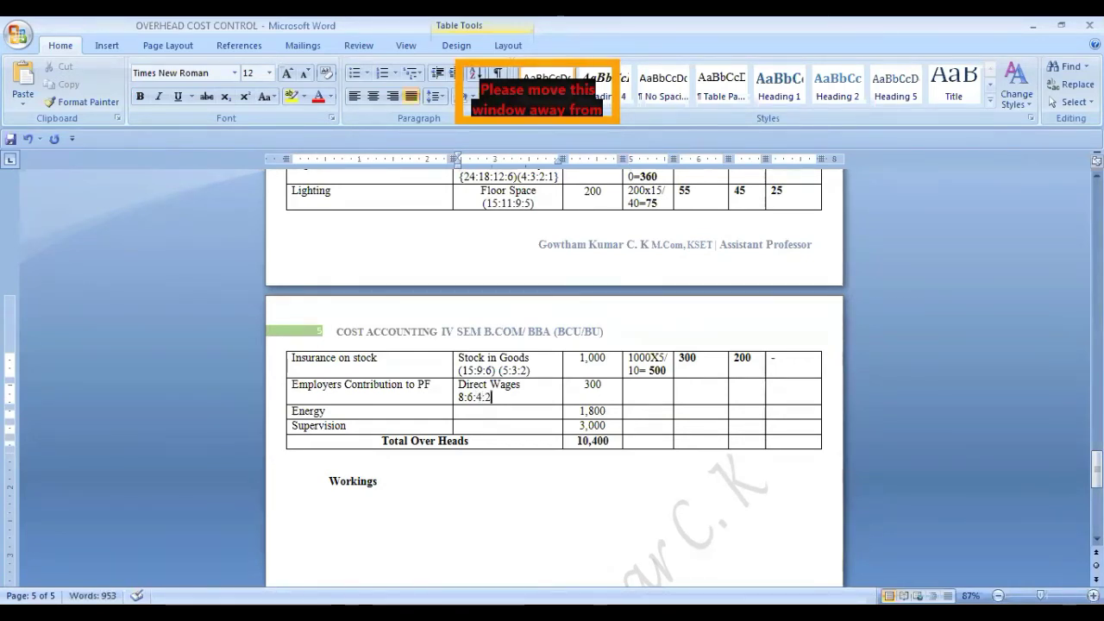
type(")")
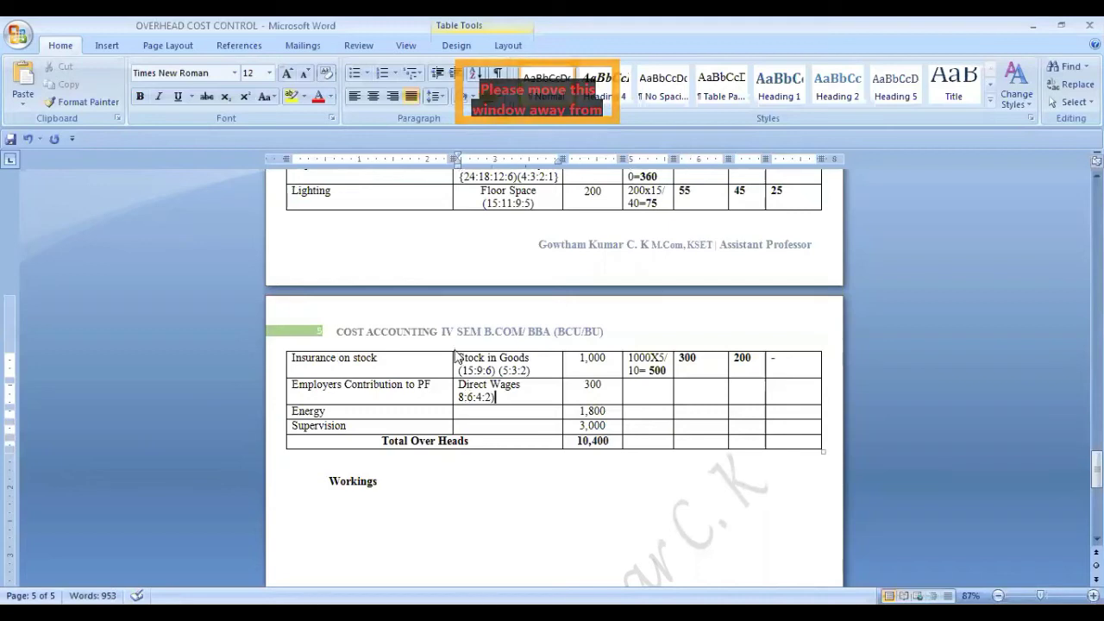
left_click(457, 397)
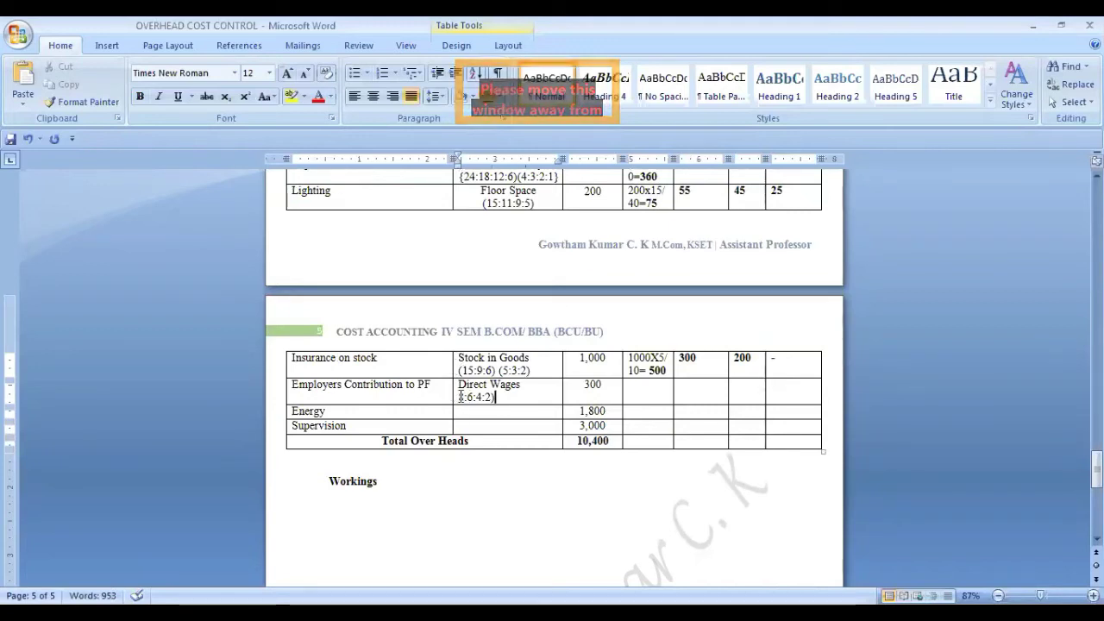
type("(8:6:4:2)")
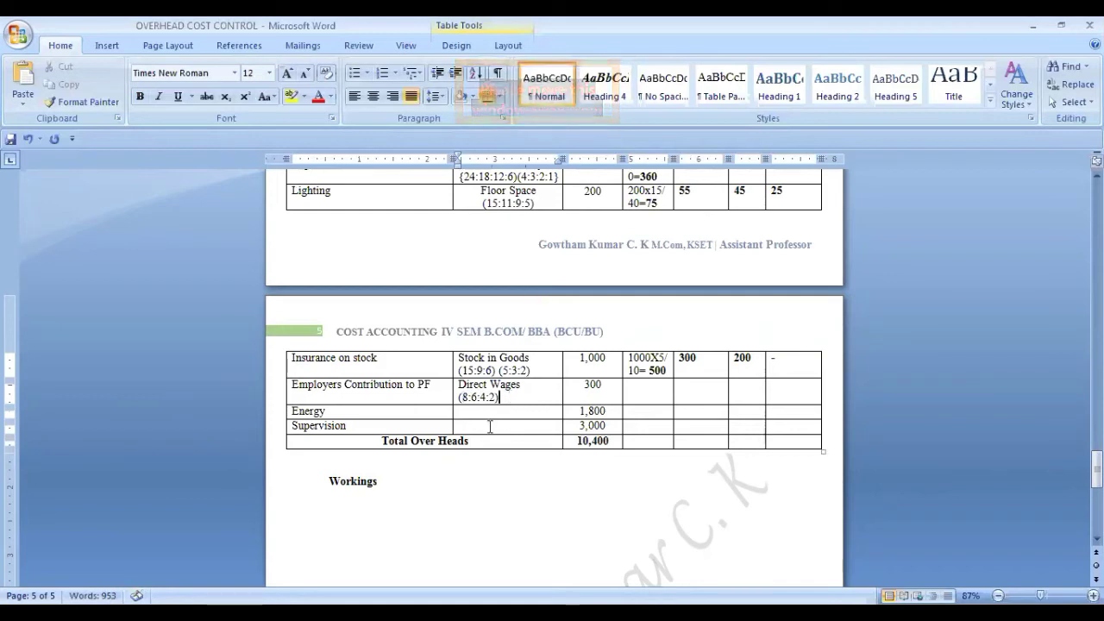
- Add the simplified ratio (4:3:2:1) to the Employers Contribution to PF basis, spaced apart from the first ratio
type("(")
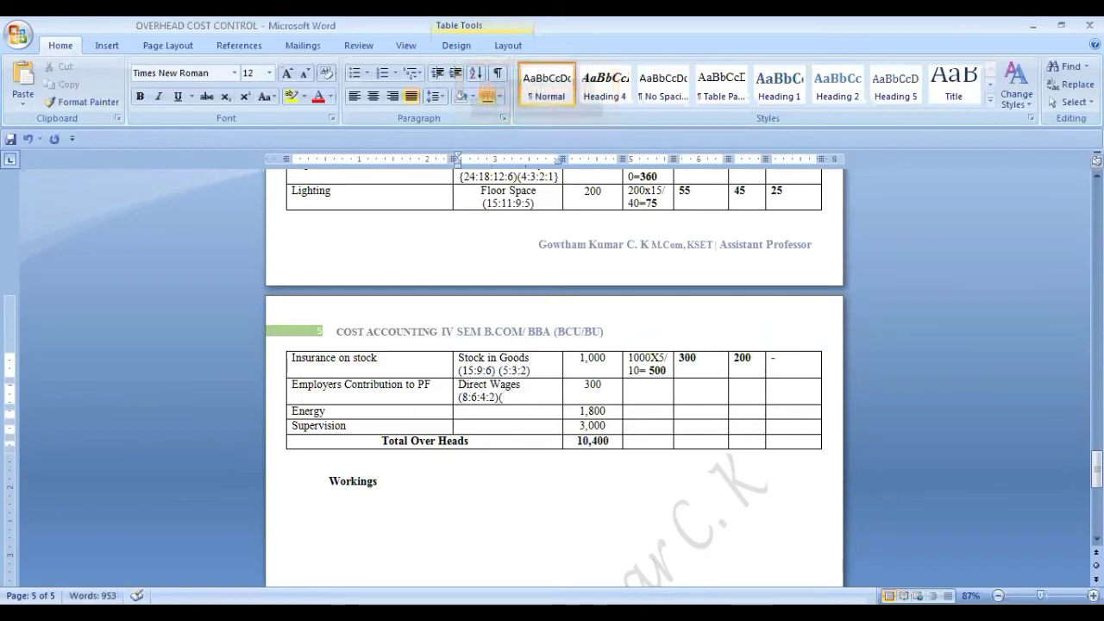
type("4")
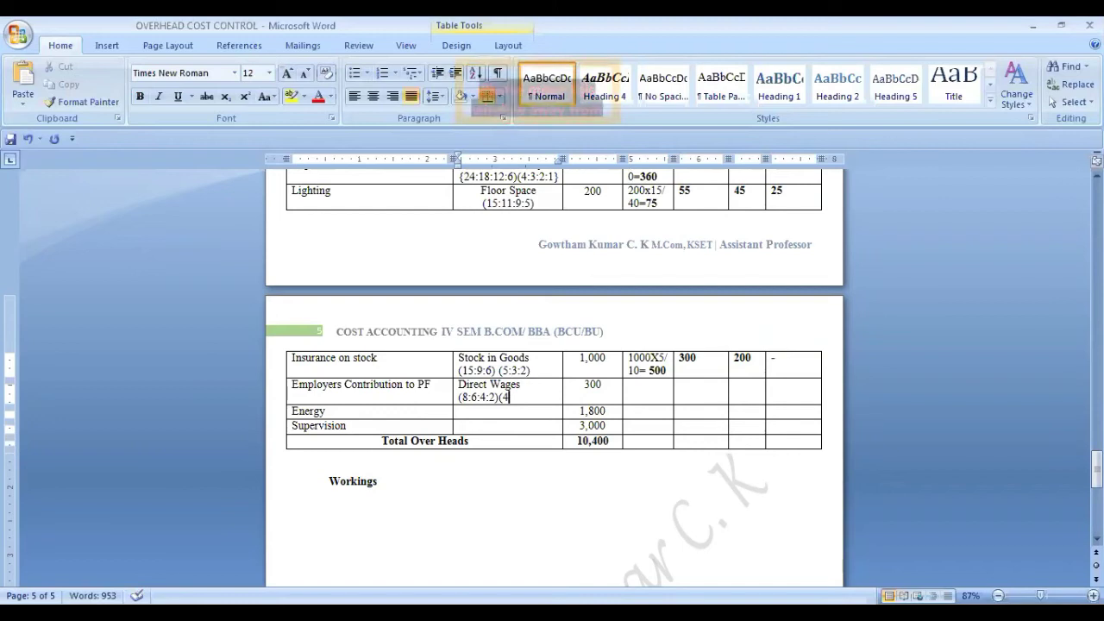
type(":")
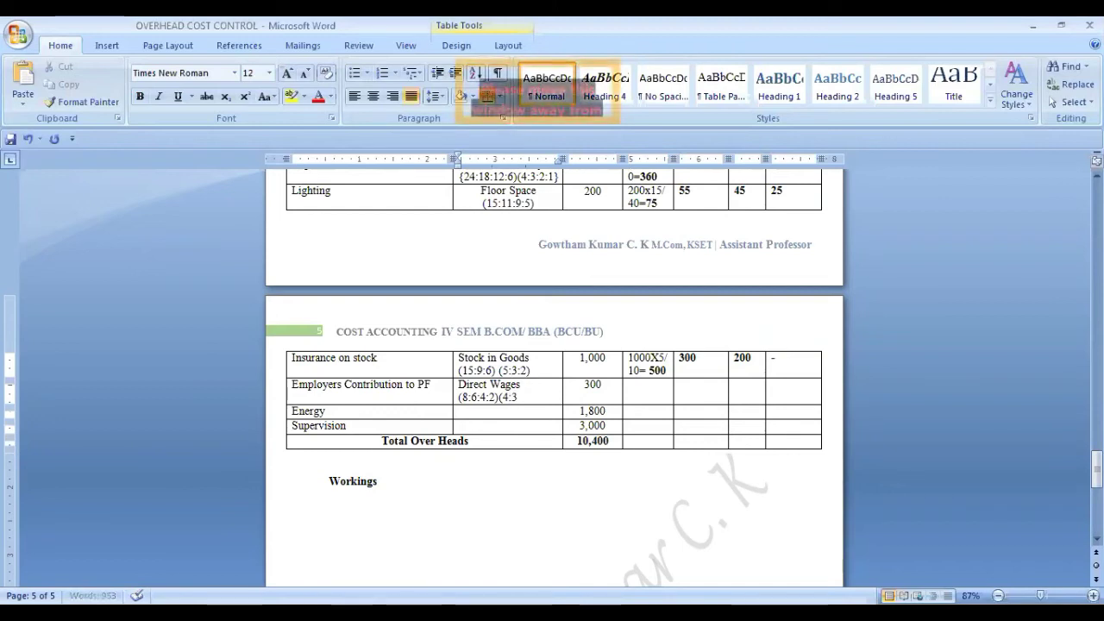
type("3:")
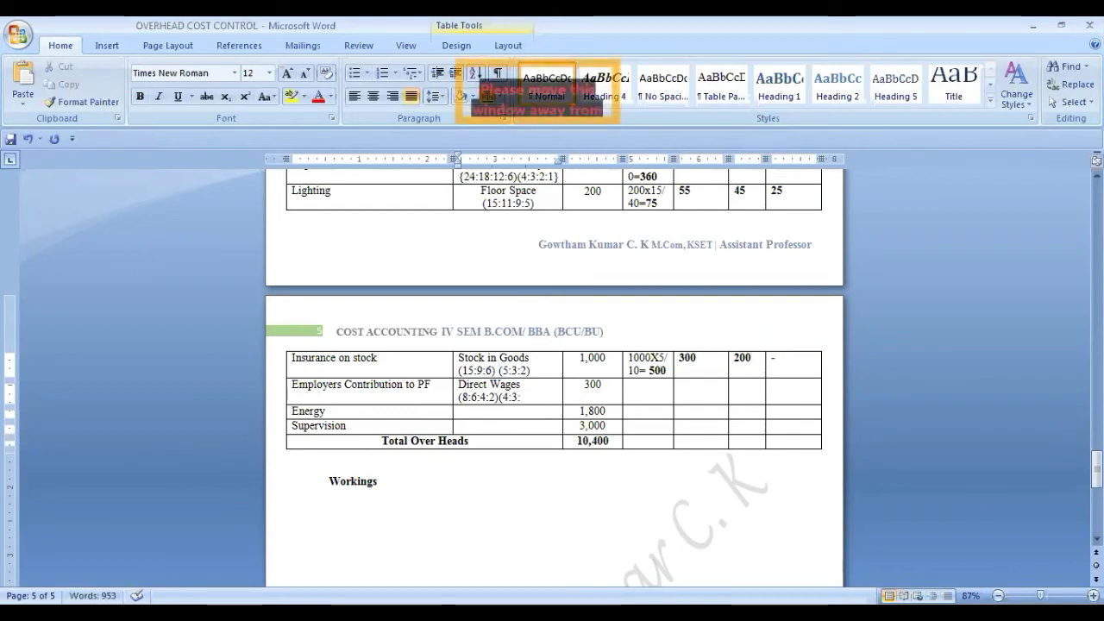
type("2")
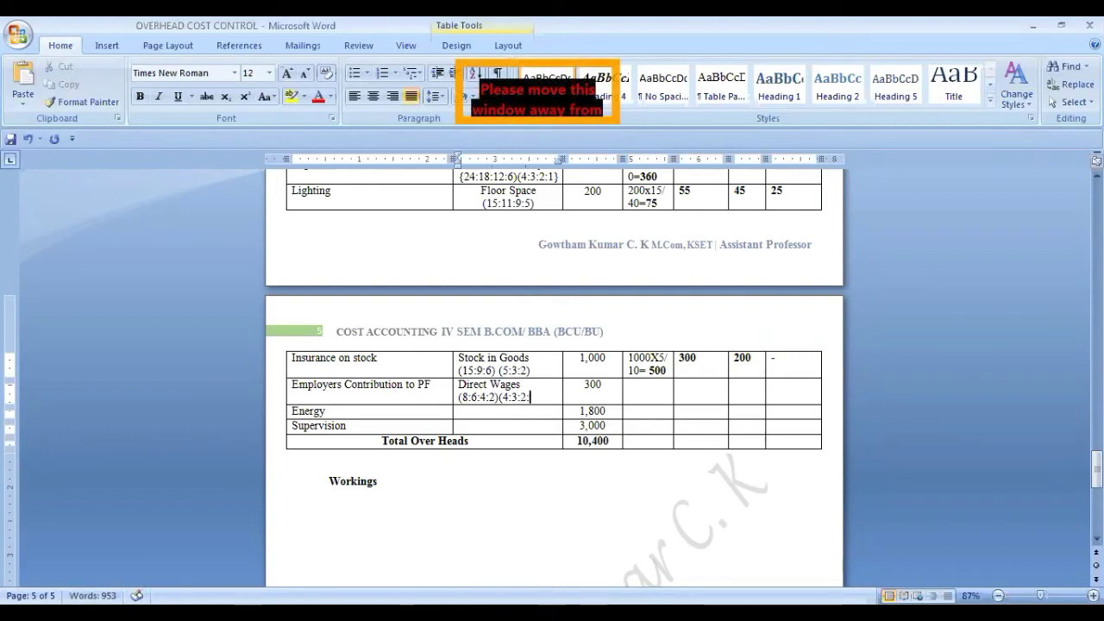
type(":1")
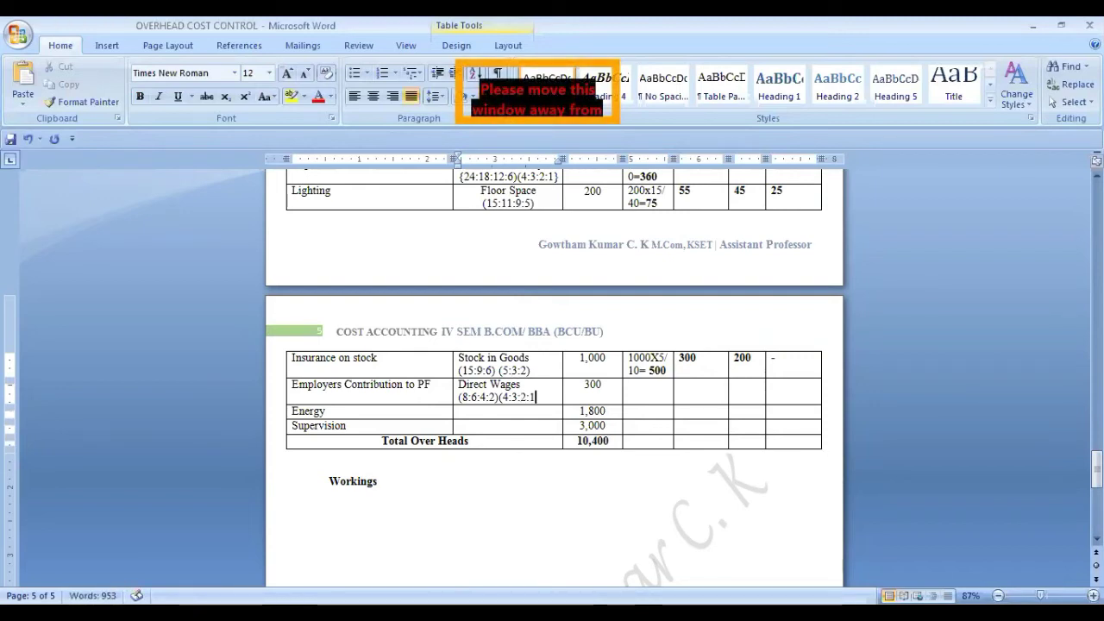
left_click(501, 398)
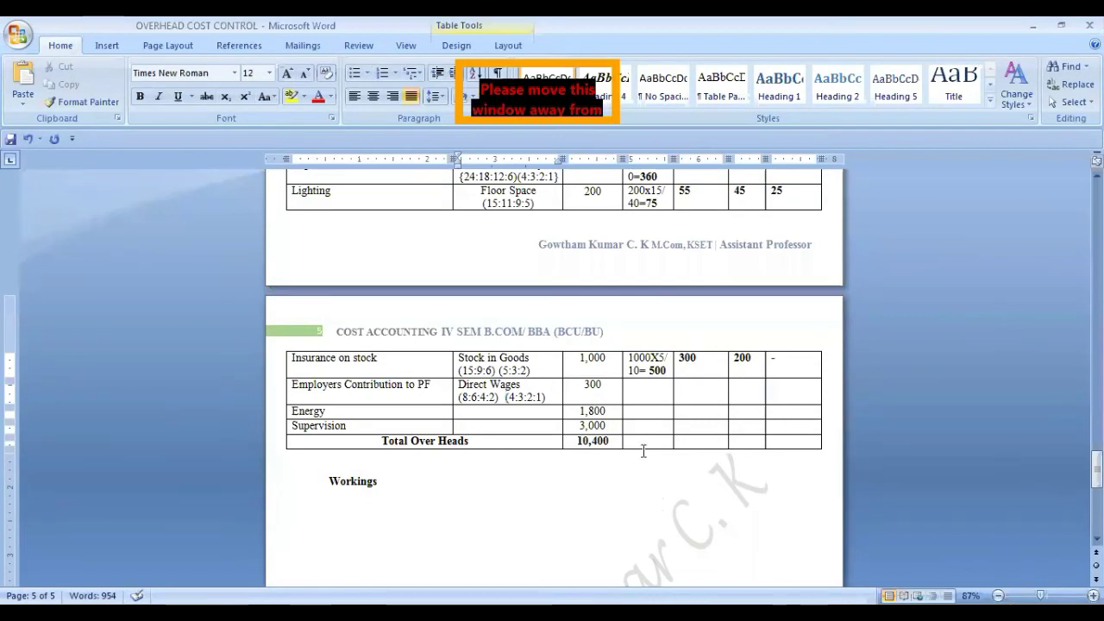
- Enter the working 300X4/10=300 for department A in the Employers Contribution to PF row
left_click(643, 389)
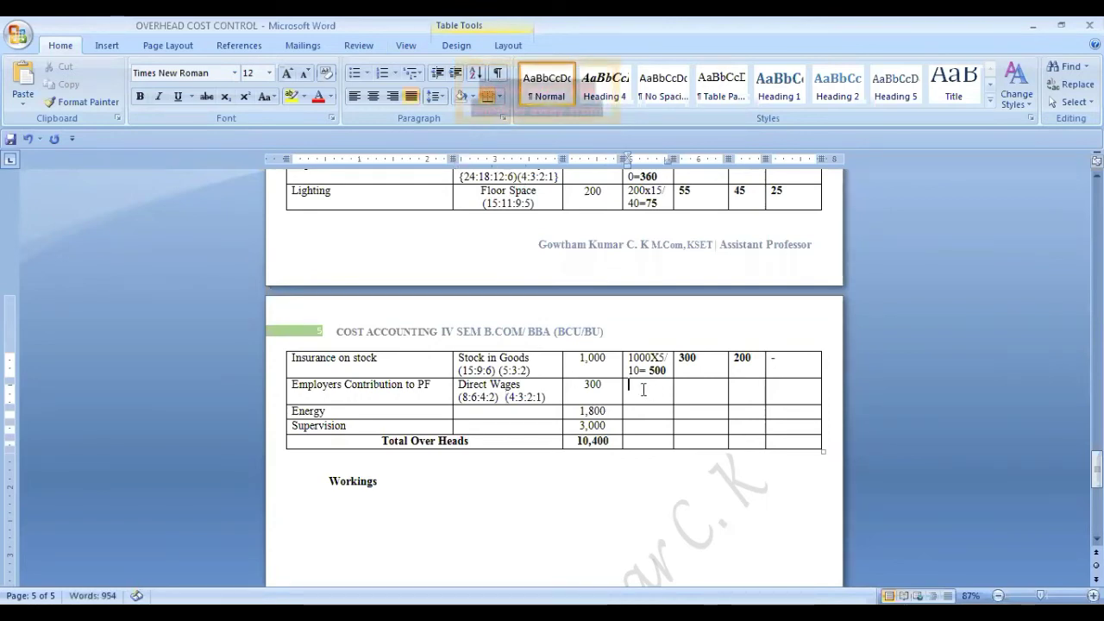
type("300")
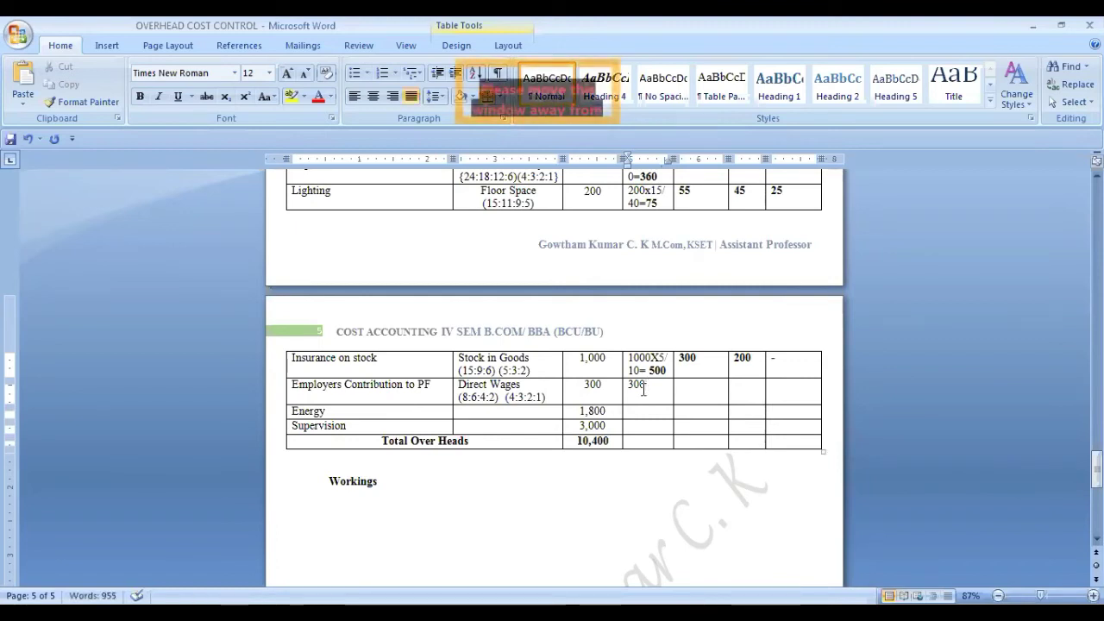
type("X")
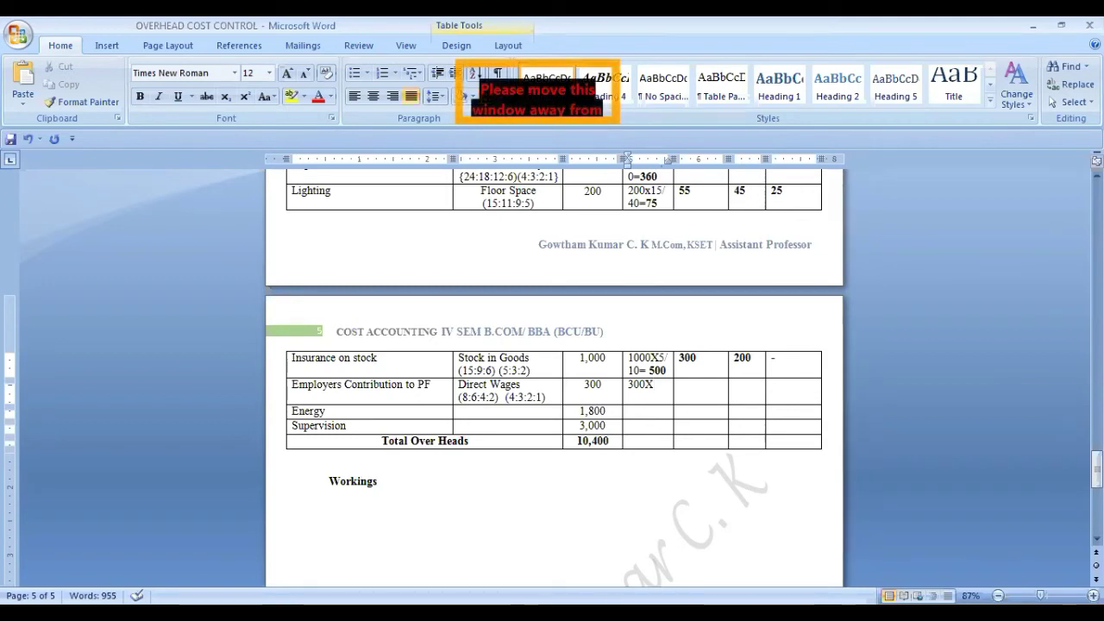
type("4/")
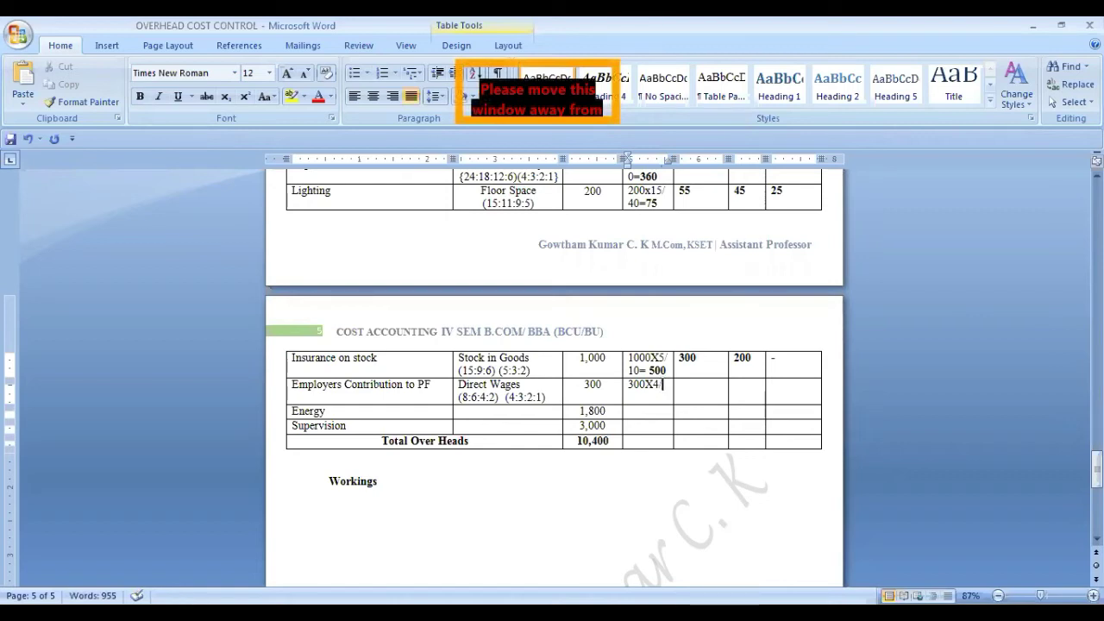
type("10")
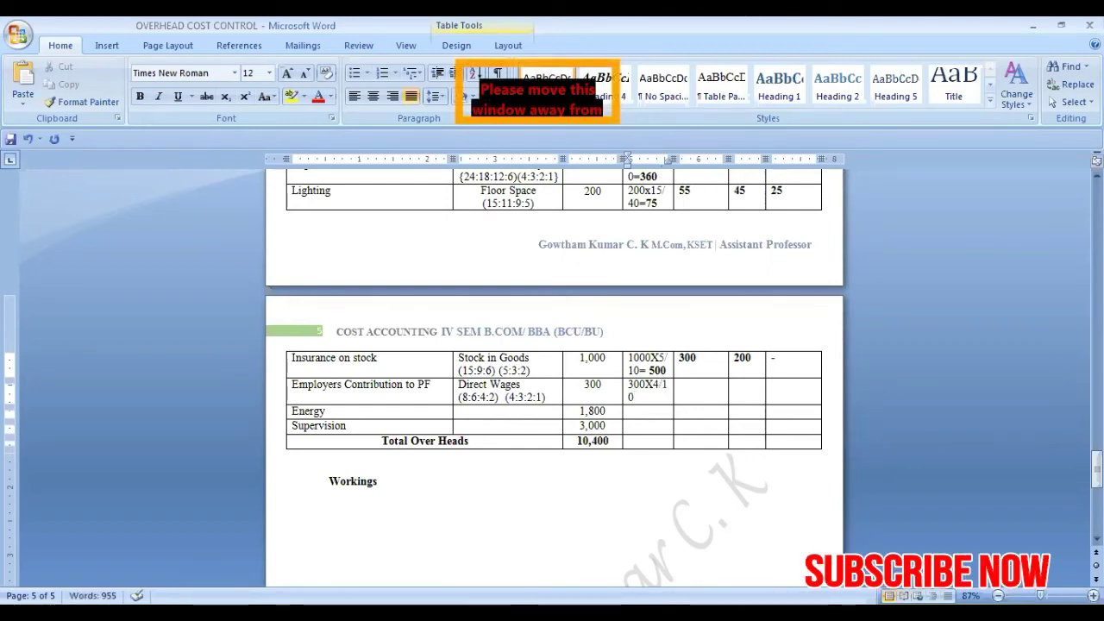
type("=300")
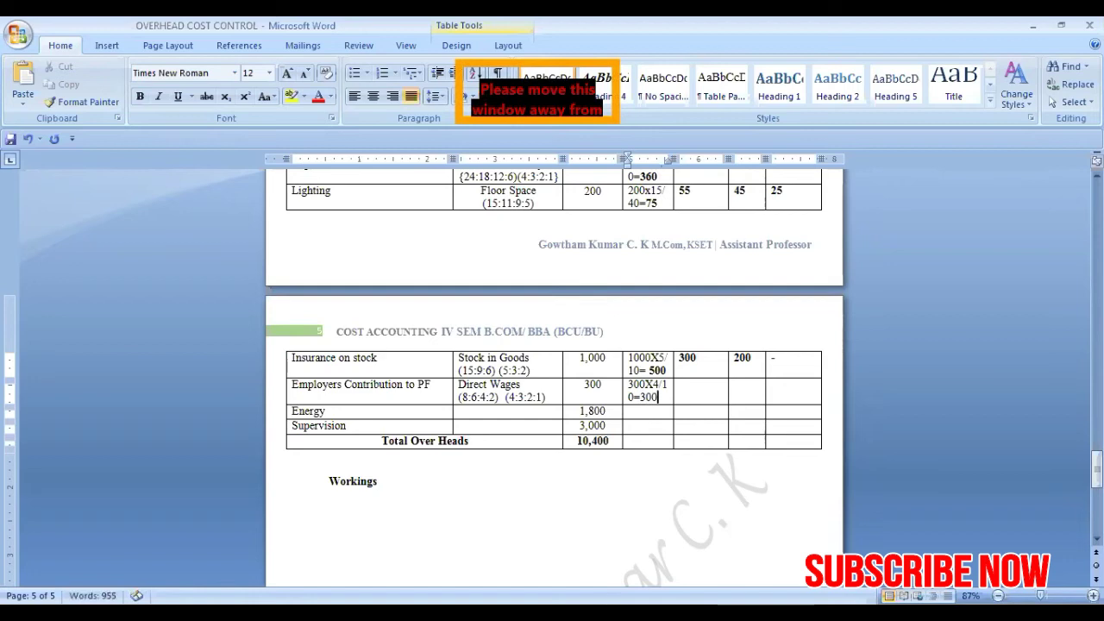
- Fill the Employers Contribution to PF row with 120 for B, 90 for C and 60 for D
left_click(679, 386)
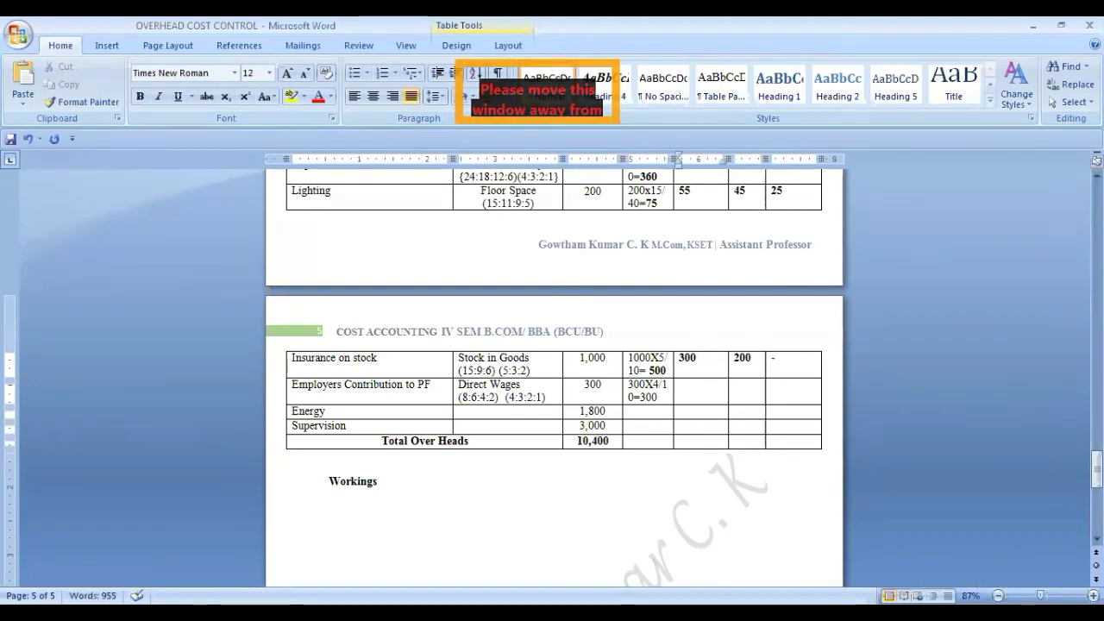
type("120")
key("Tab")
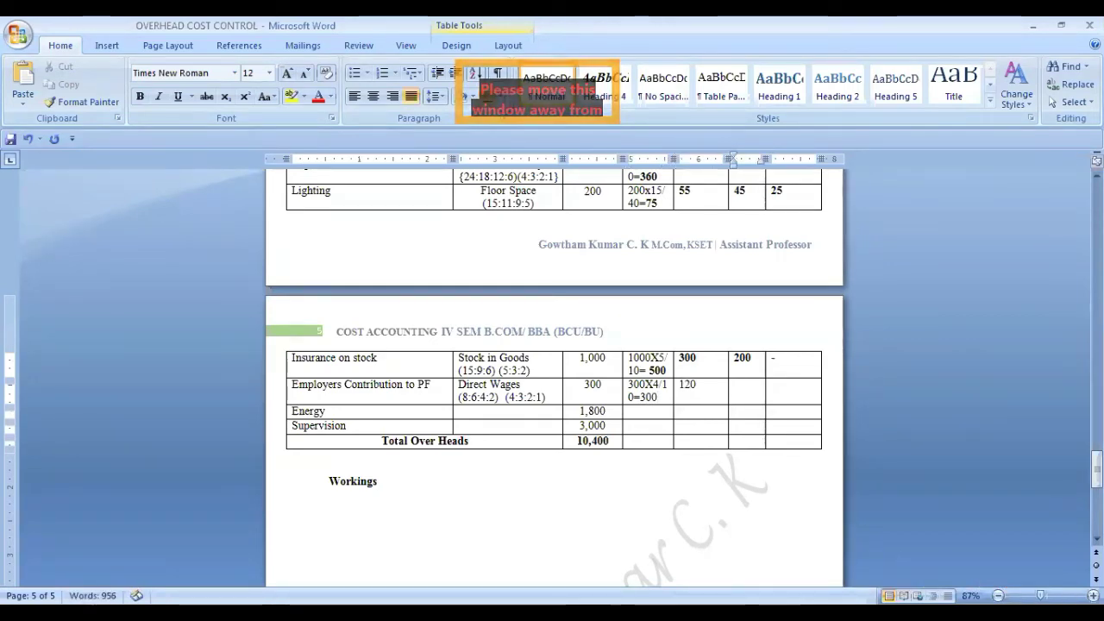
type("90")
key("Tab")
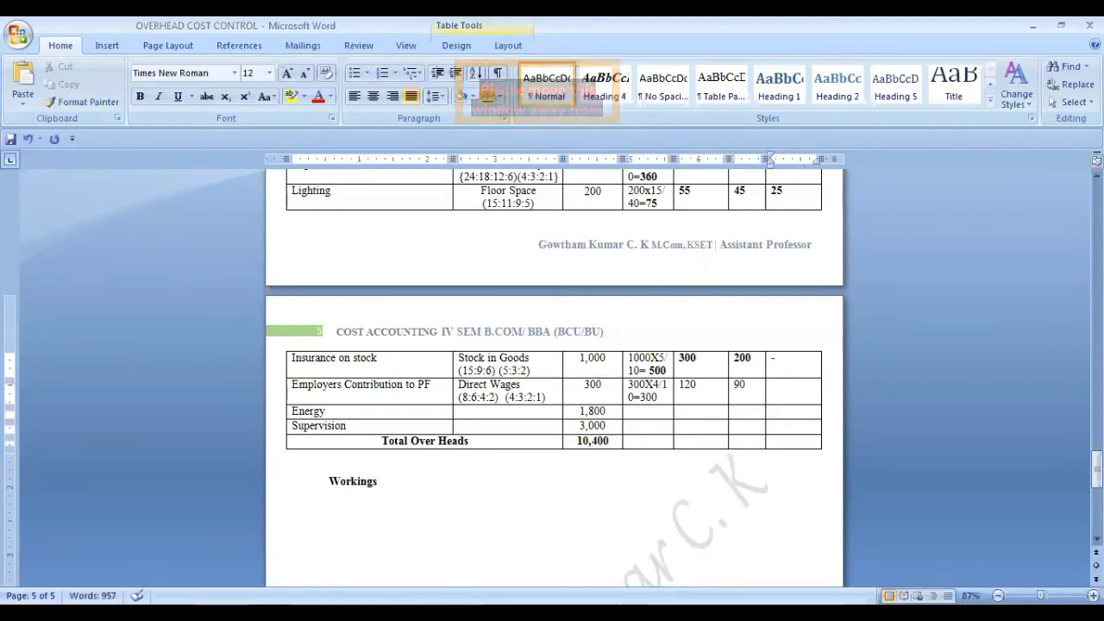
type("6")
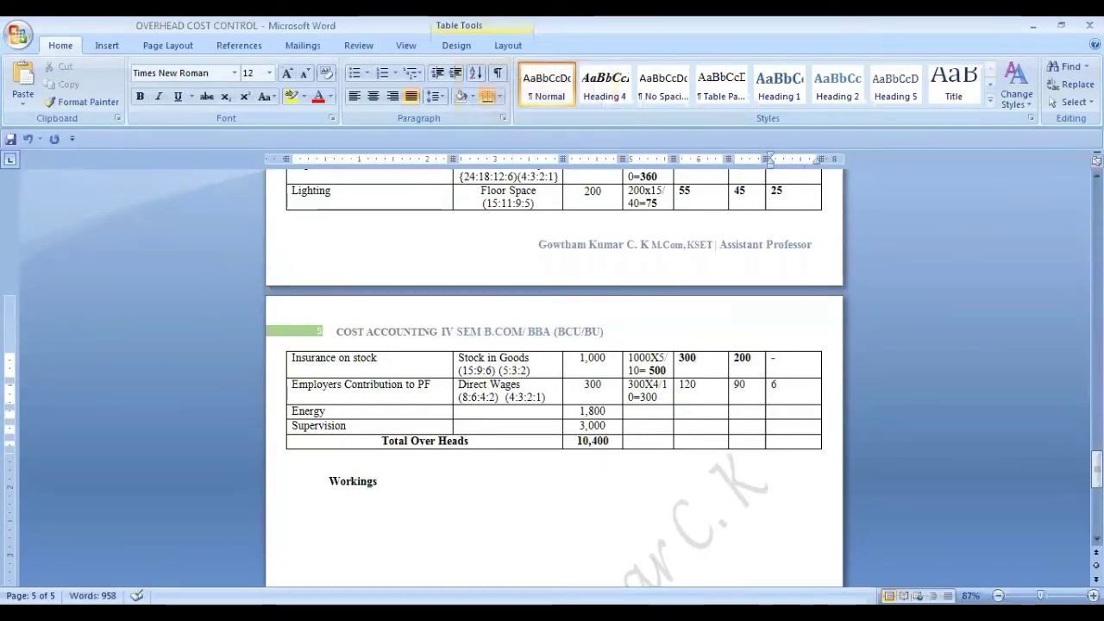
type("0")
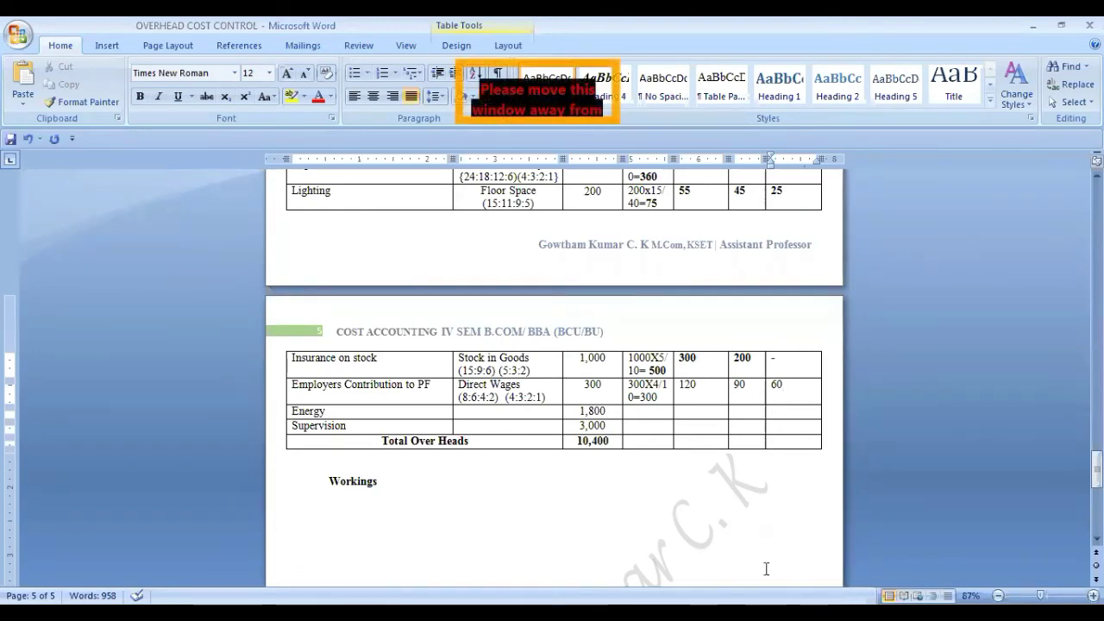
- Correct the Employers Contribution to PF shares to a result of 120 for A, 90 for B, 60 for C and 30 for D
left_click(660, 396)
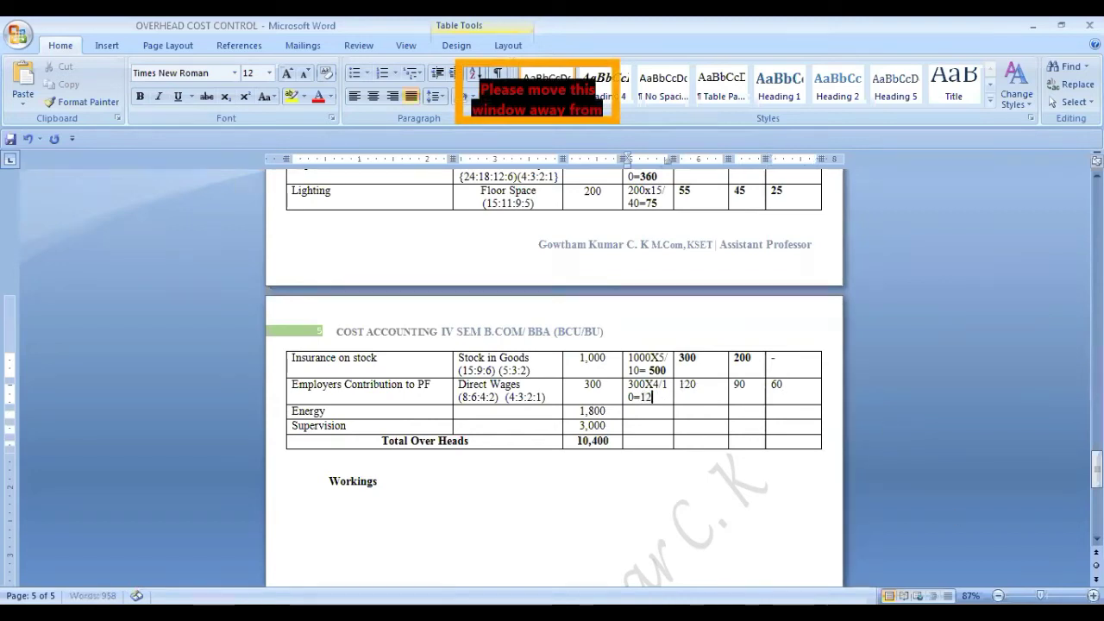
type("120")
left_click(698, 386)
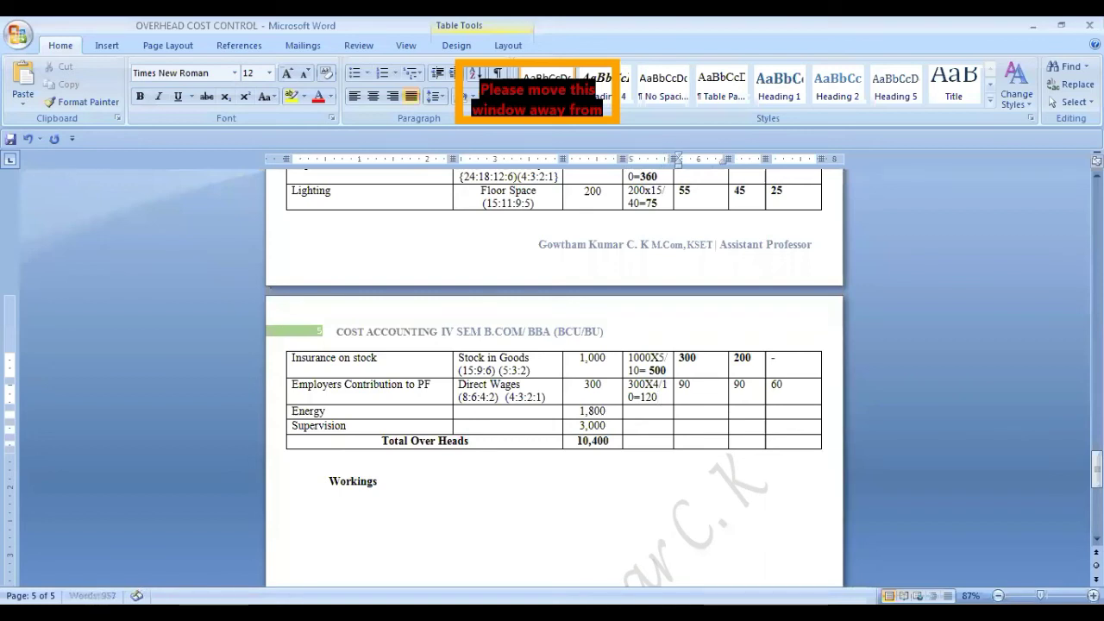
key("Right")
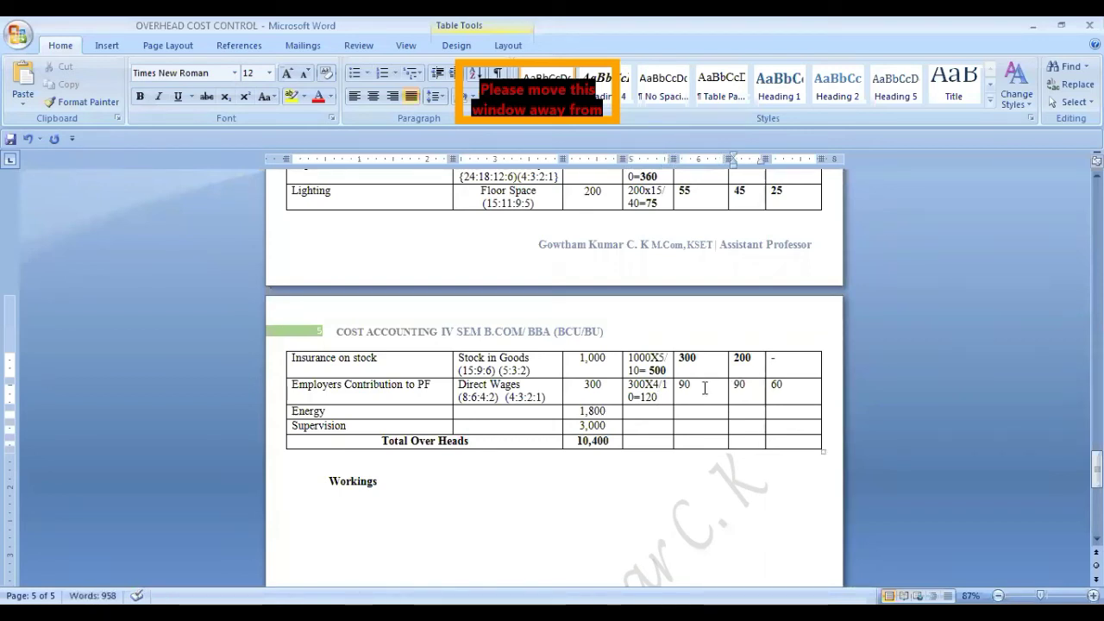
key("Delete")
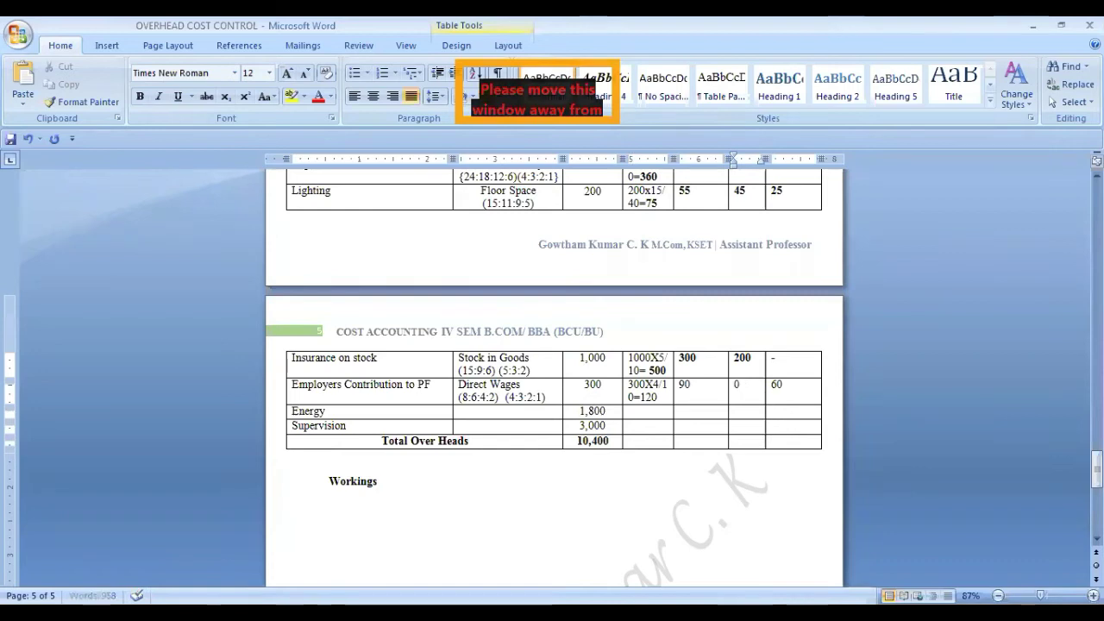
type("6")
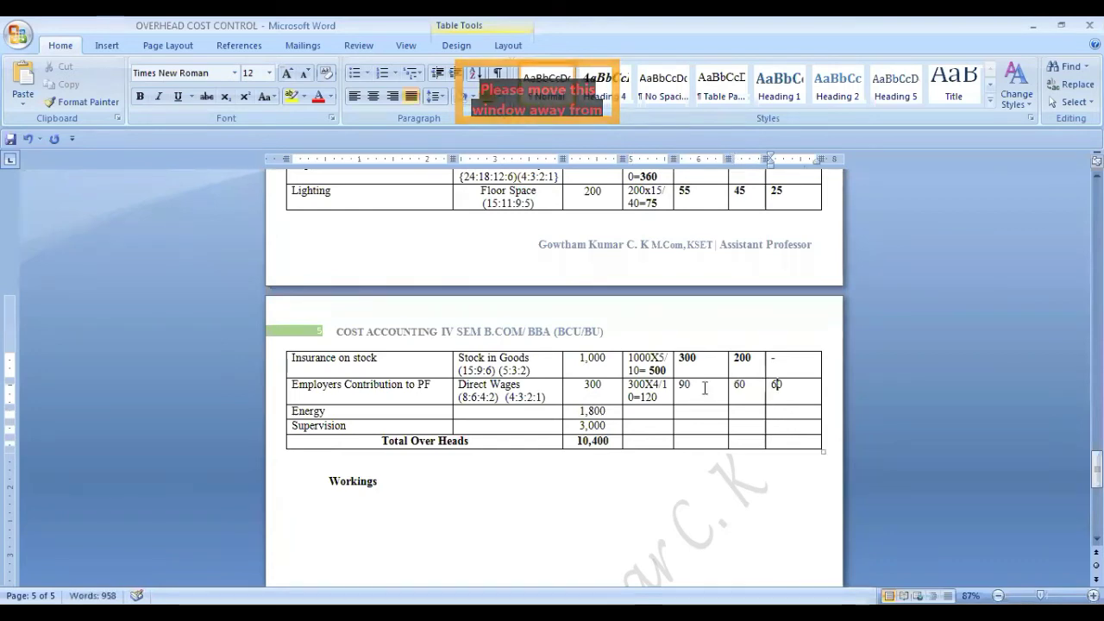
key("Delete")
type("3")
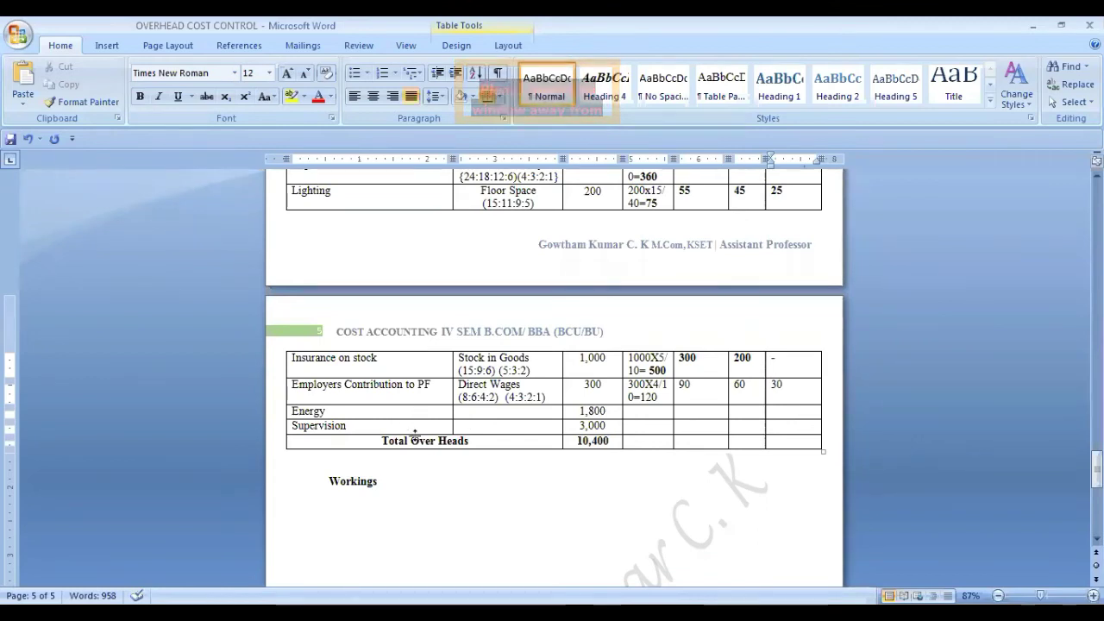
- Copy the Cost of Machinery basis with both its ratios from the Depreciation row into the Energy row's basis cell
scroll(450, 506, "up", 2)
scroll(449, 506, "up", 5)
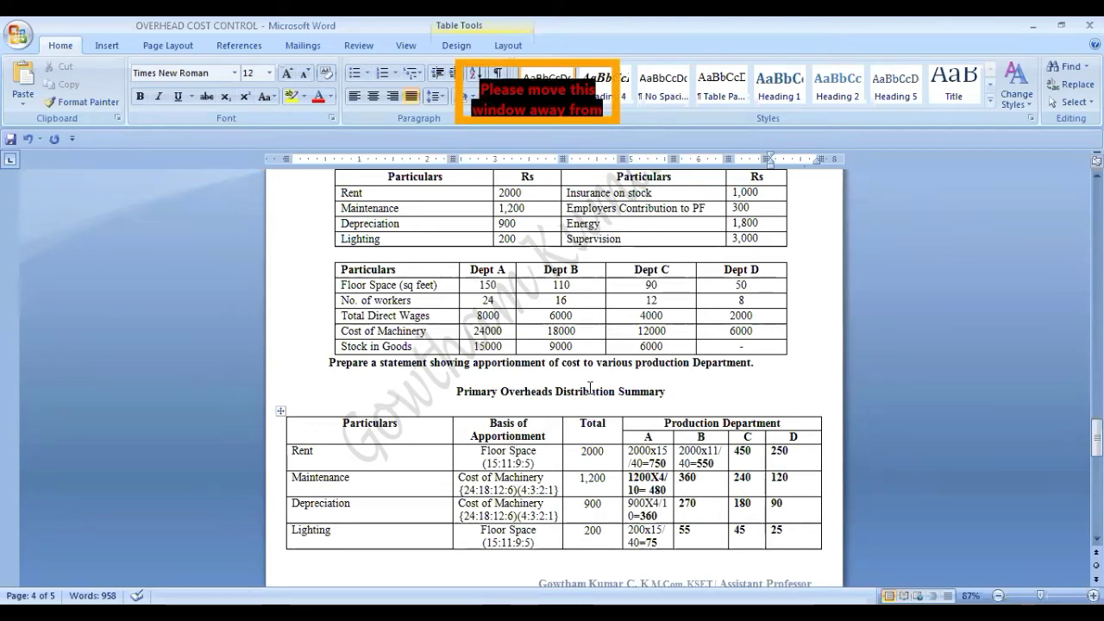
left_click(579, 513)
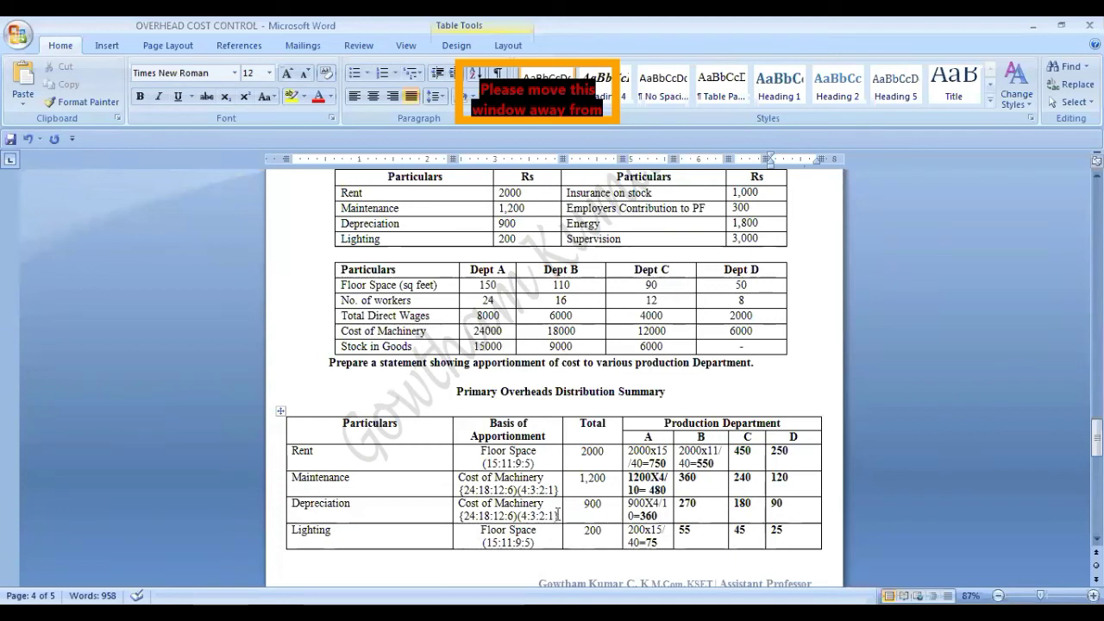
left_click_drag(558, 514, 474, 500)
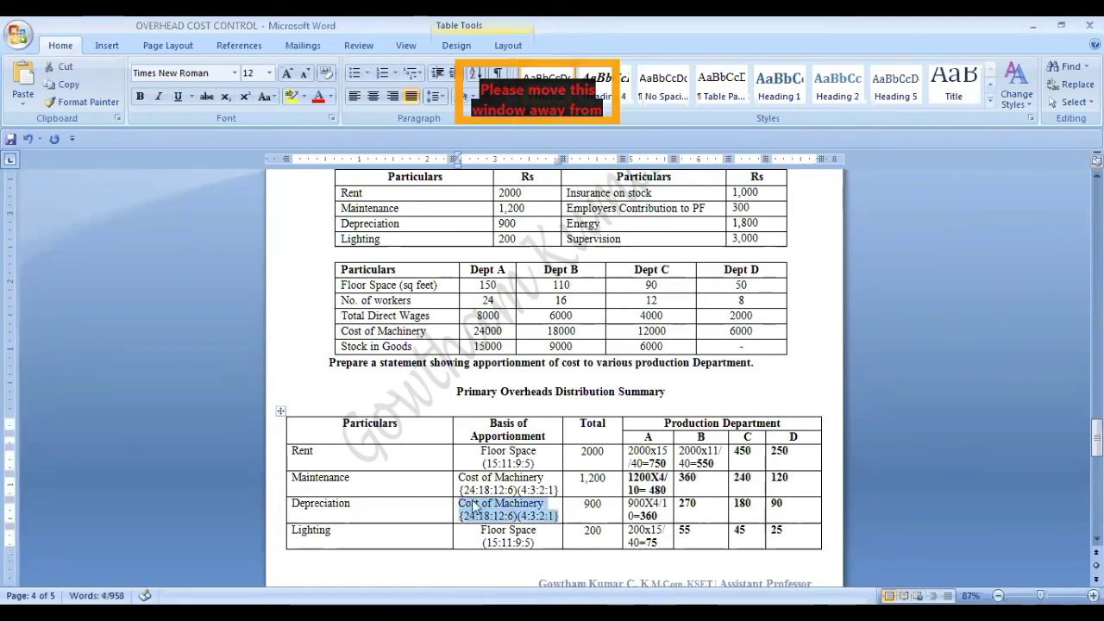
scroll(488, 471, "down", 7)
left_click(494, 447)
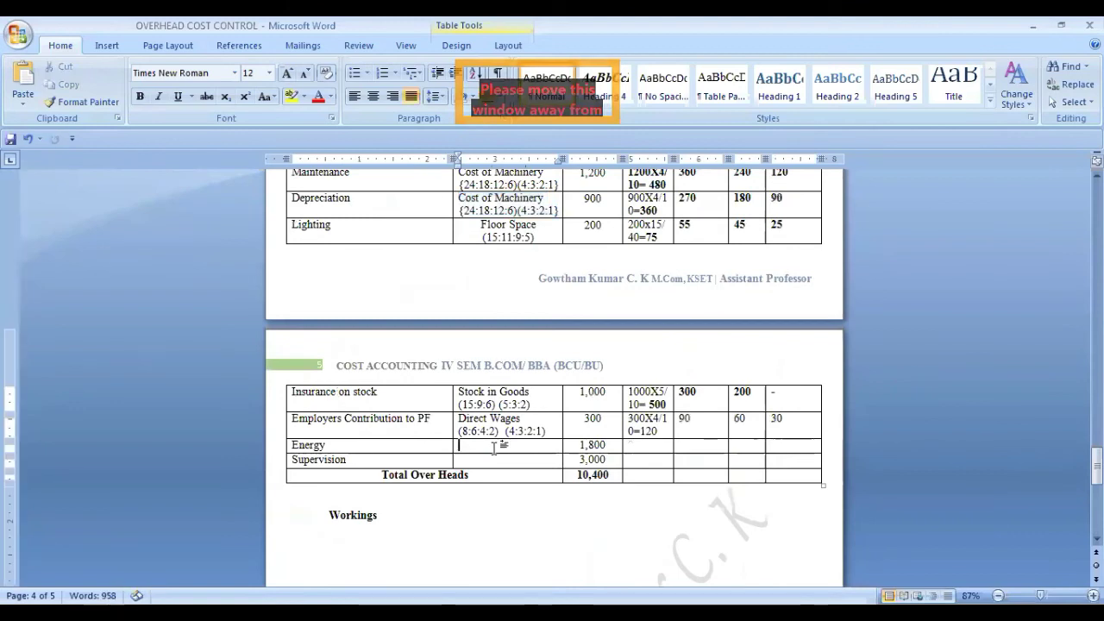
type("Cost of Machinery {24:18:12:6}(4:3:2:1)")
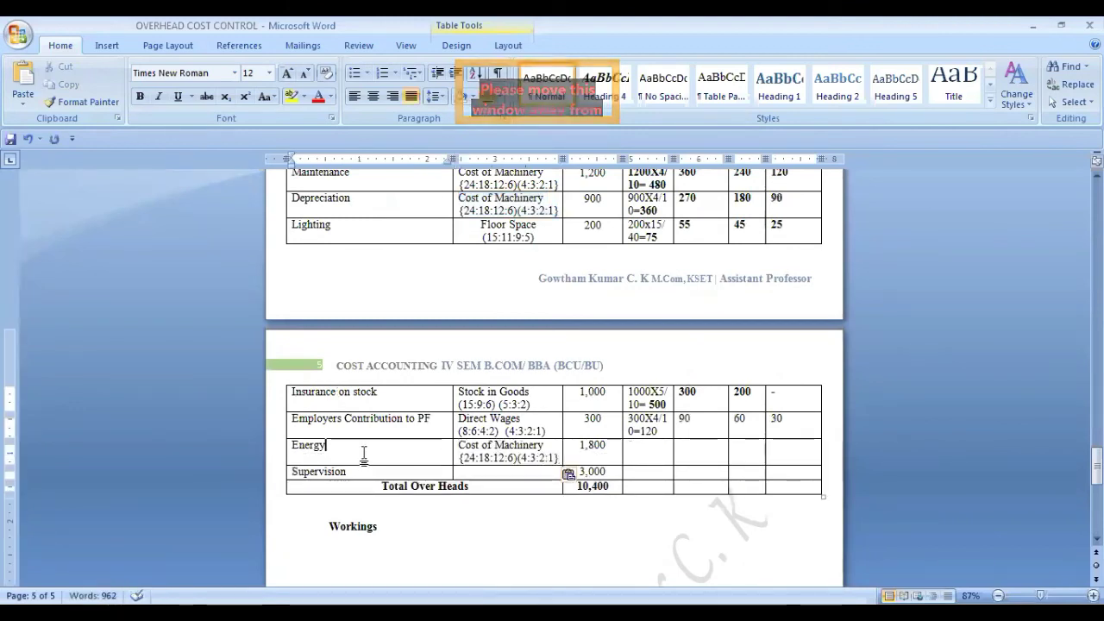
- Extend the Energy row's label to read "Energy /Power"
left_click(369, 455)
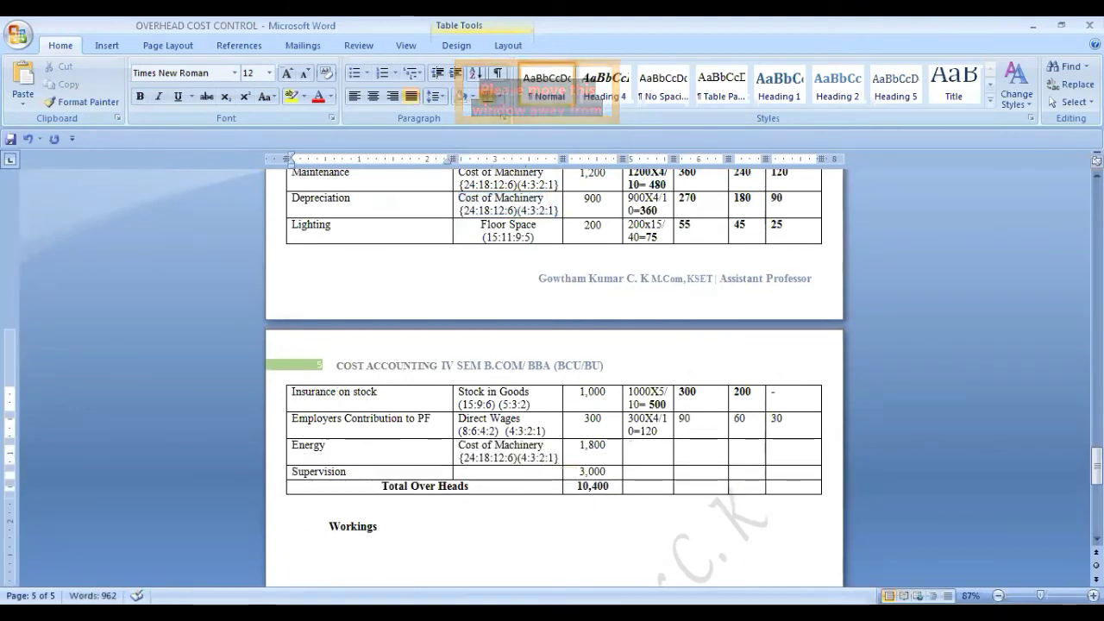
type("(")
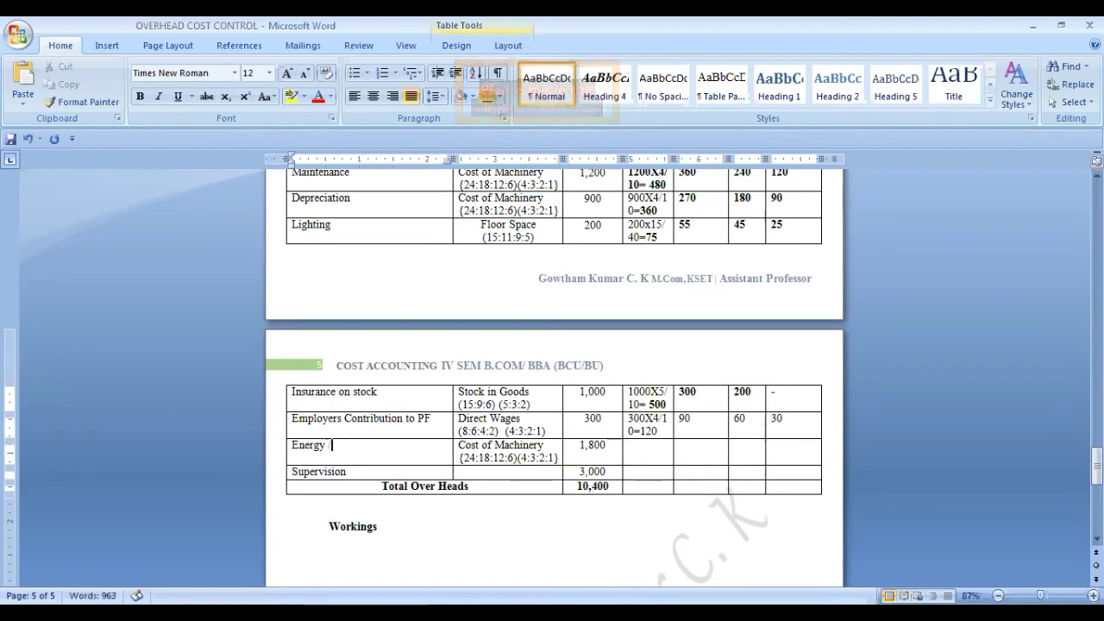
type("POWER")
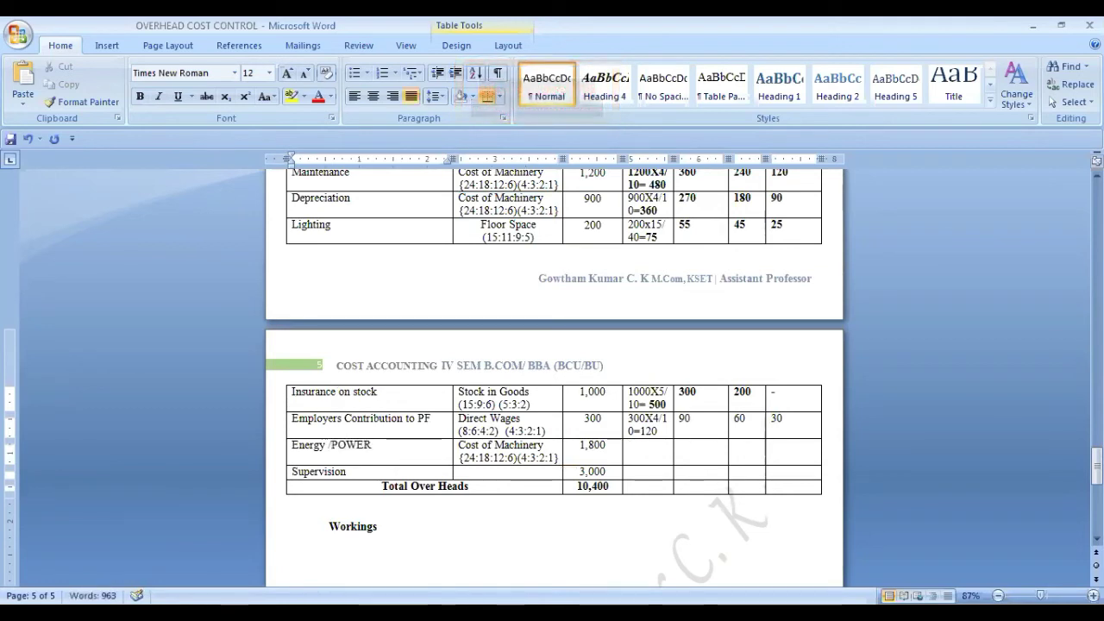
key("BackSpace")
key("BackSpace")
key("BackSpace")
key("BackSpace")
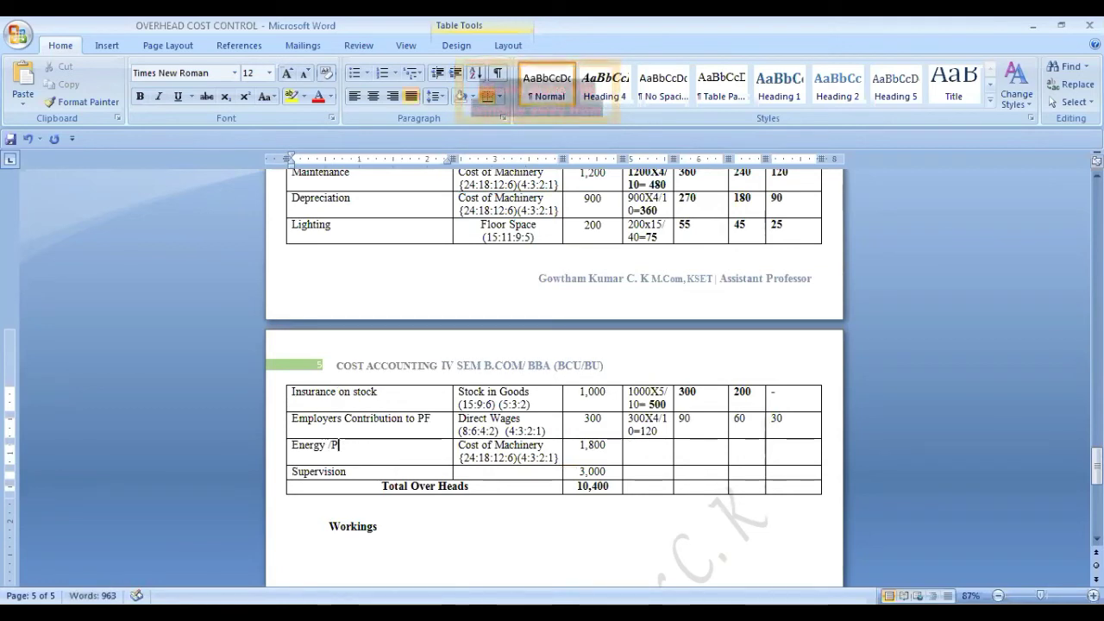
type("owerb]")
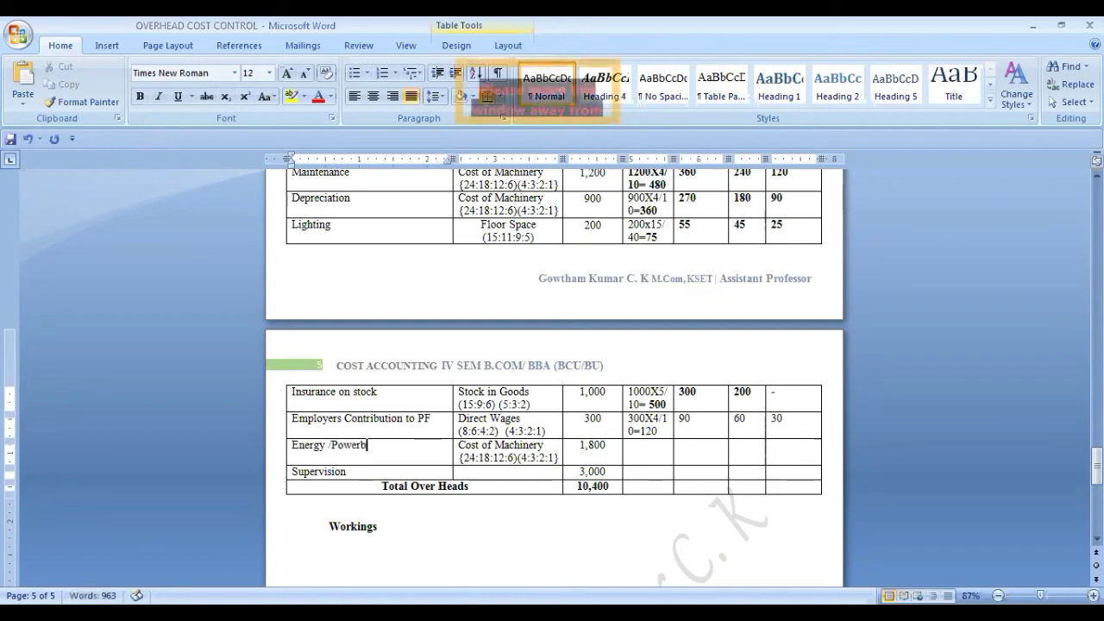
key("BackSpace")
key("BackSpace")
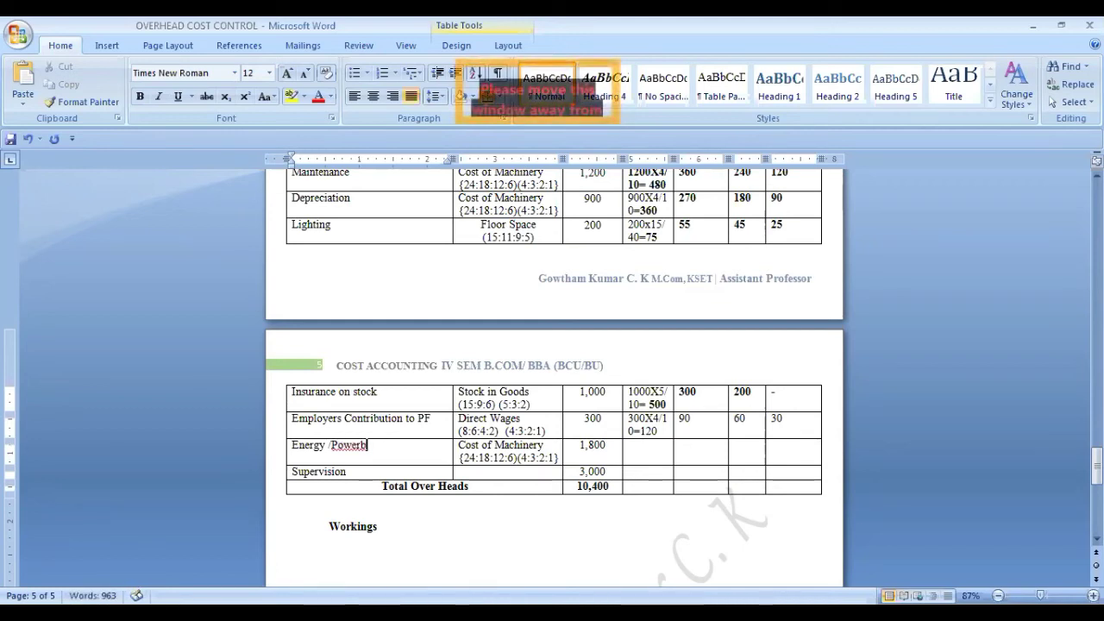
- Enter the working "1800x4/10+ 720" for department A in the Energy /Power row
left_click(661, 448)
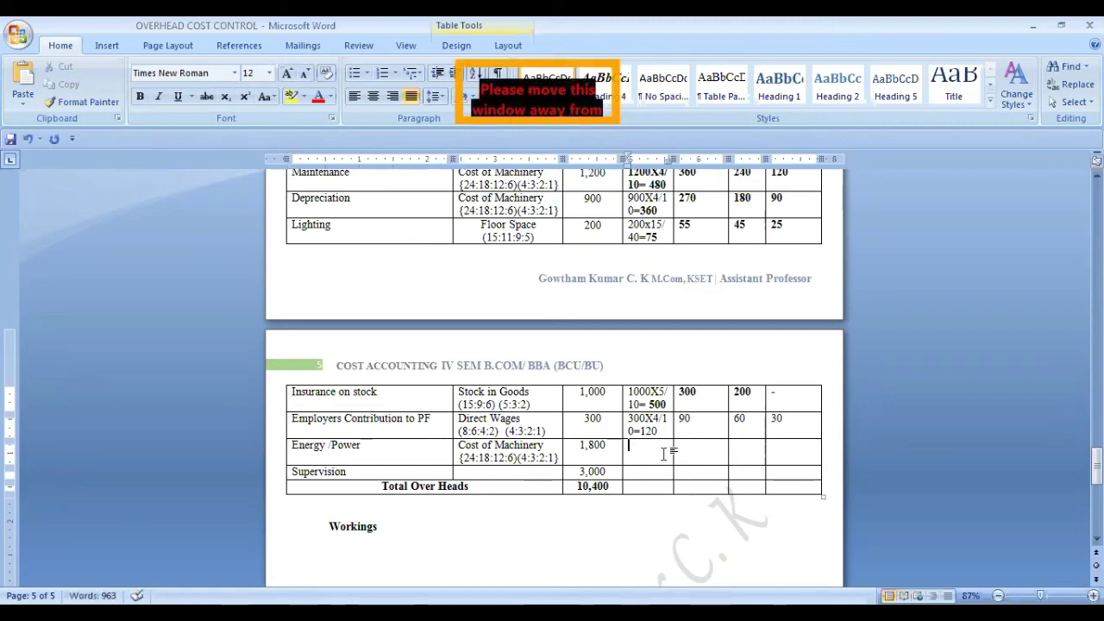
type("1800")
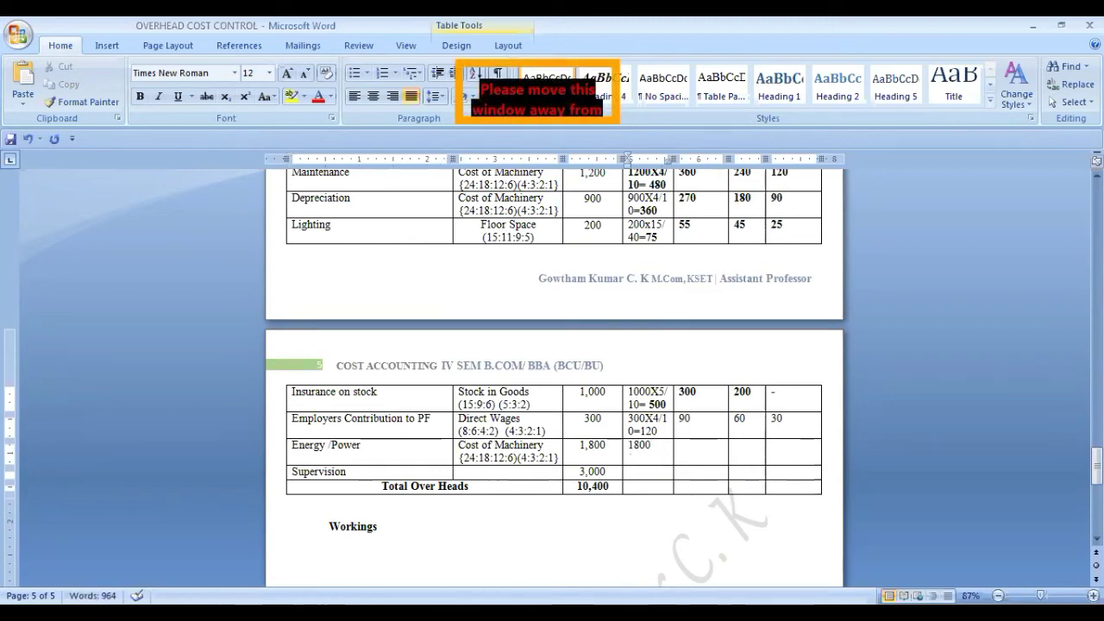
type("x")
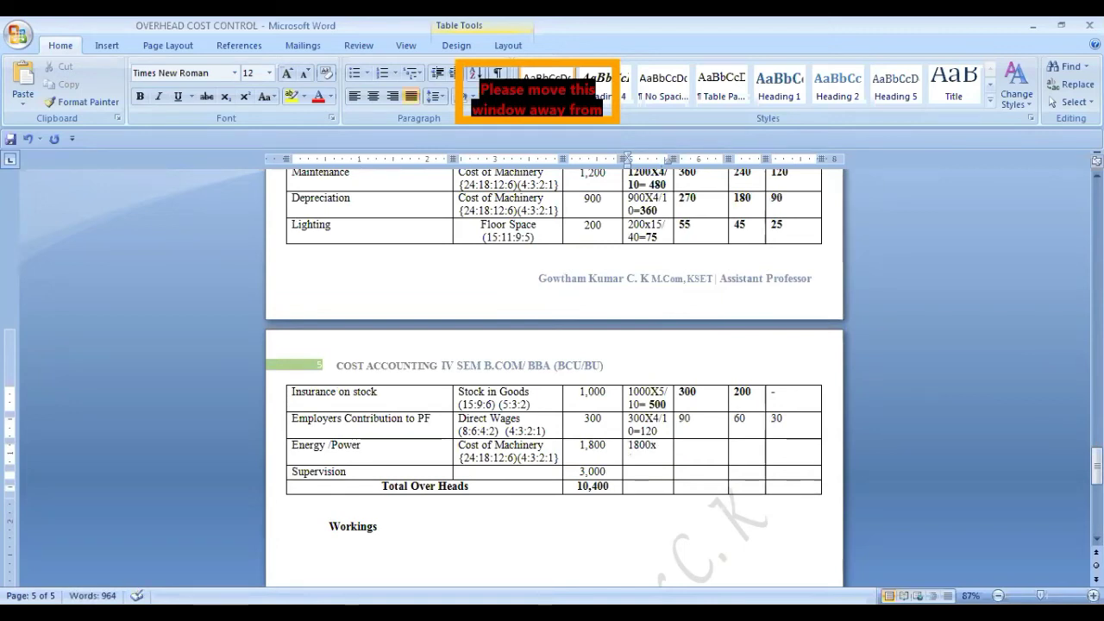
type("4/")
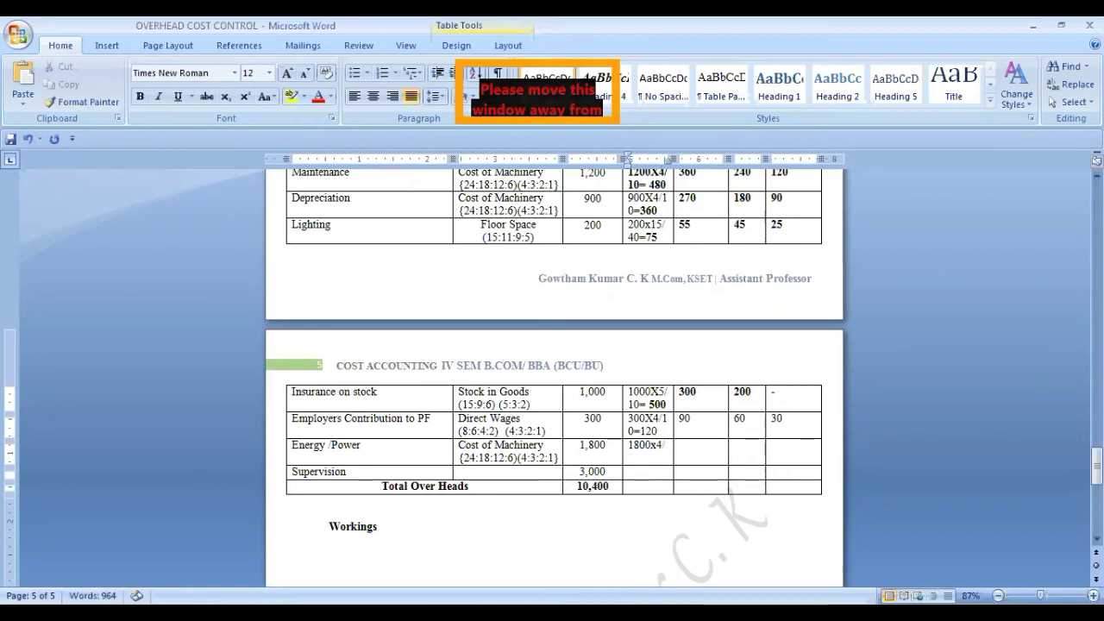
type("10+")
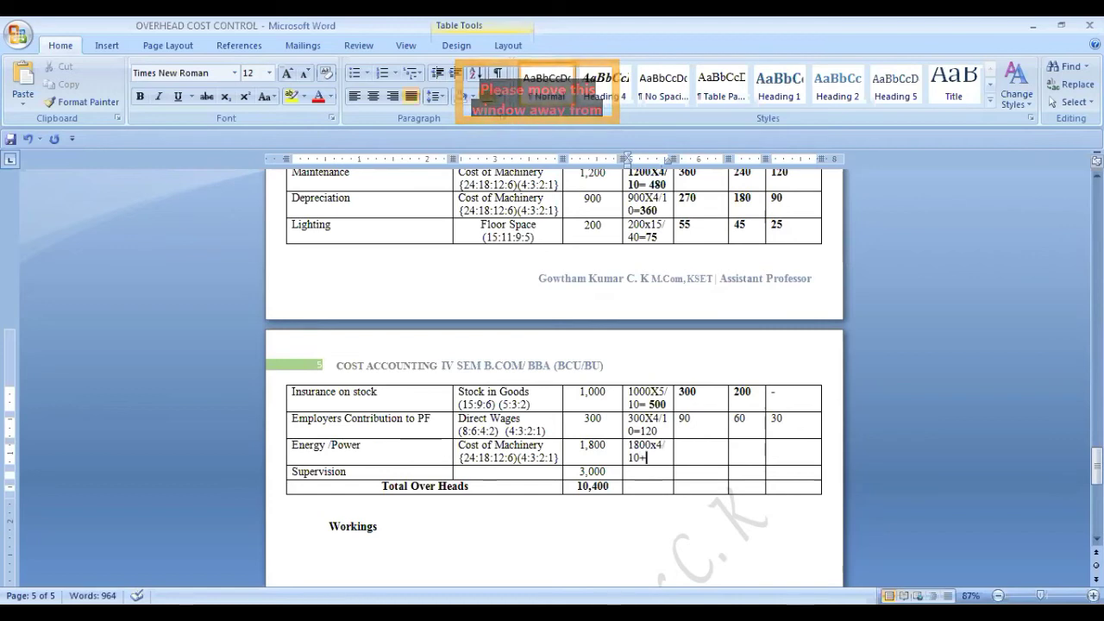
type(" 7")
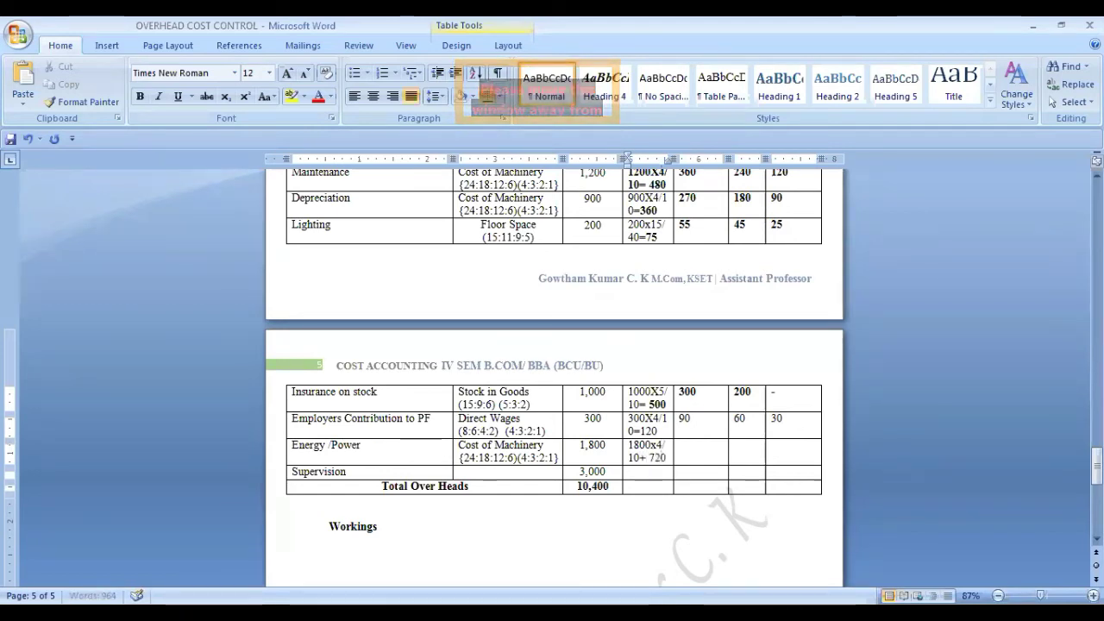
type("20")
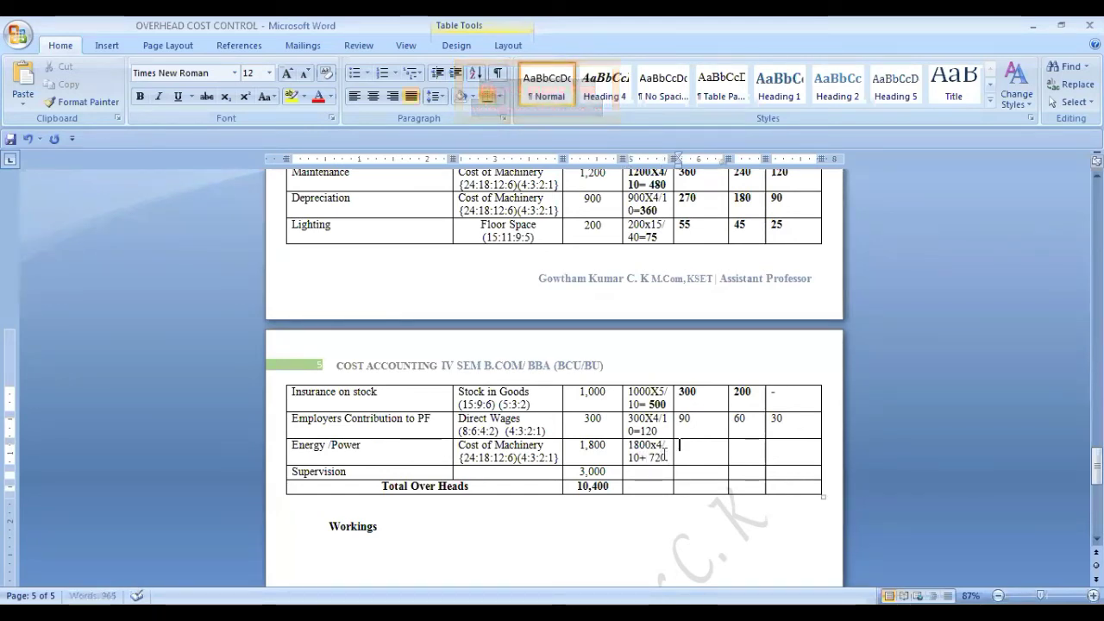
- Enter the Energy /Power shares as 540 for department B, 360 for C and 180 for D
key("Tab")
type("540")
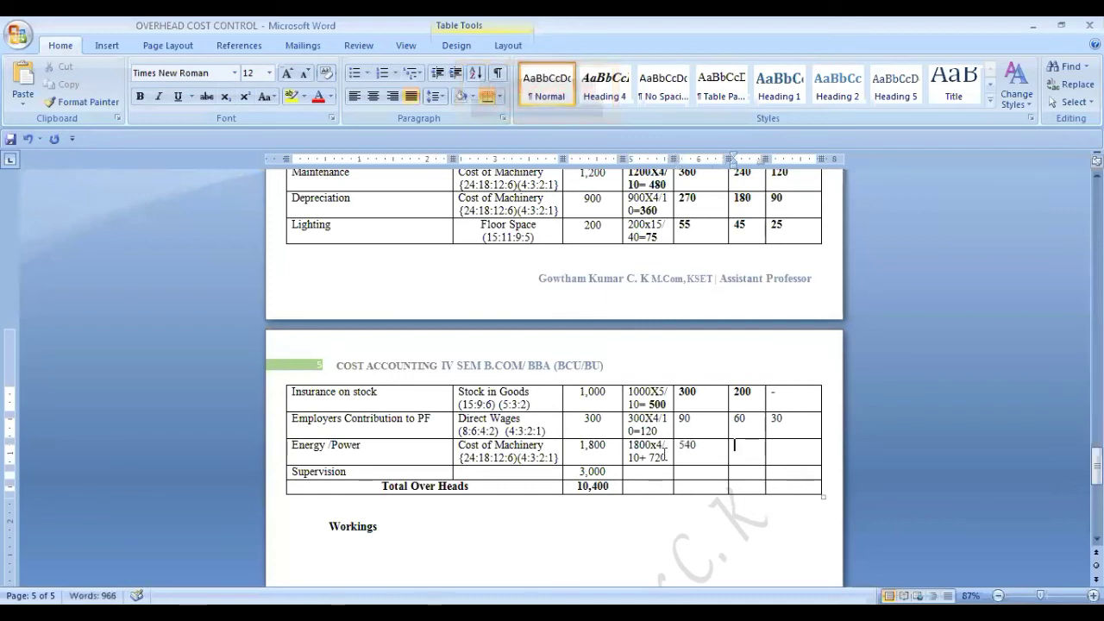
key("Tab")
type("360")
key("Tab")
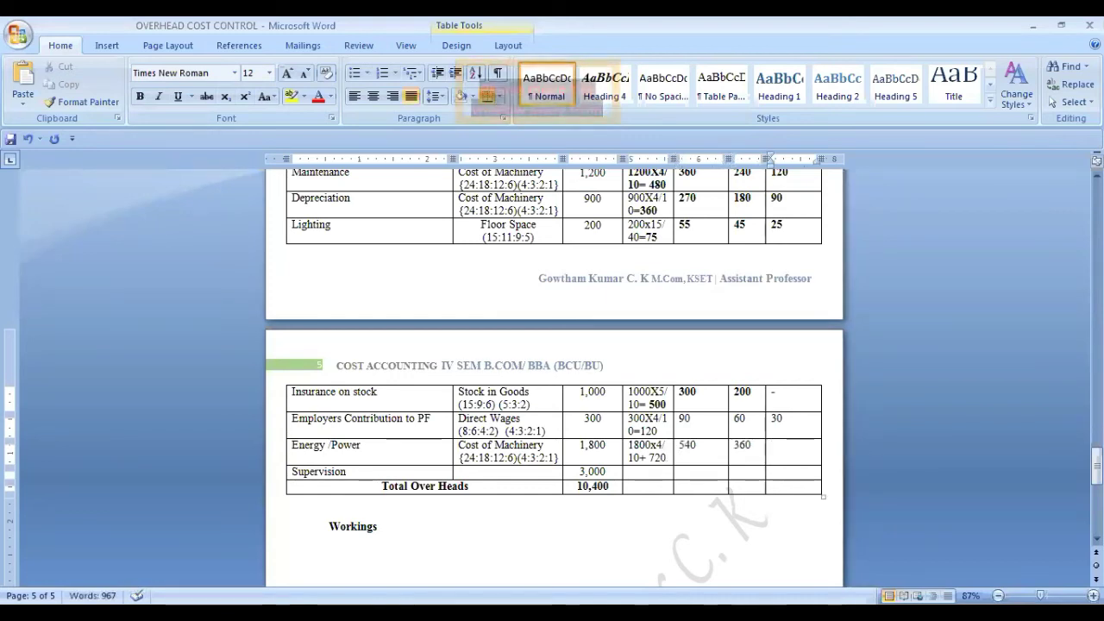
type("180")
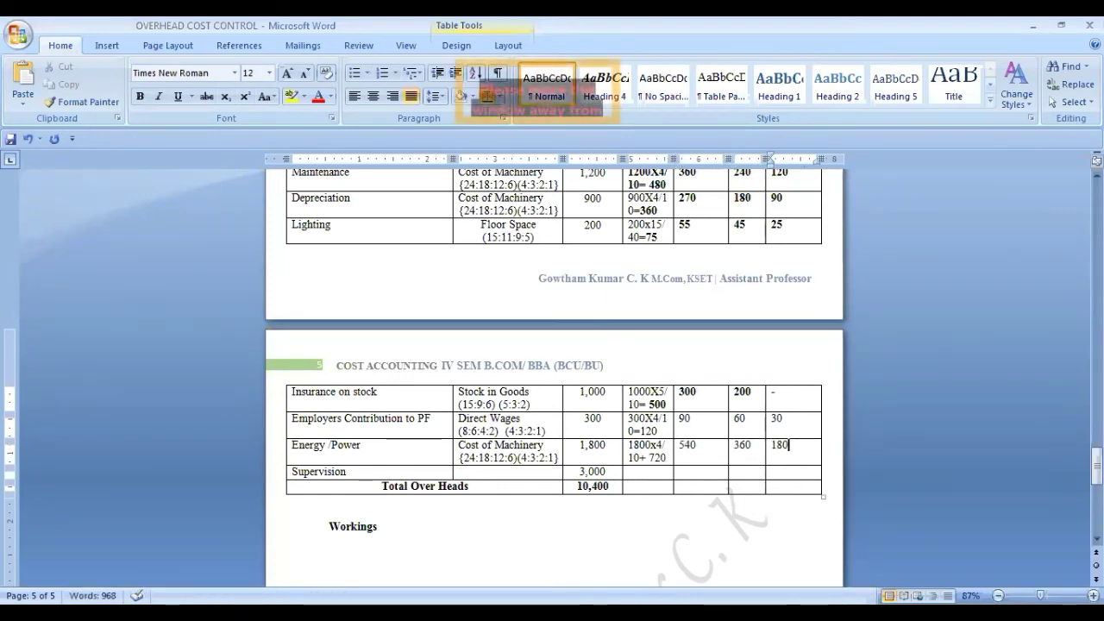
- Copy the "No. of workers" label from the department data table into the Supervision row's basis cell and start a new line below it
scroll(618, 348, "up", 7)
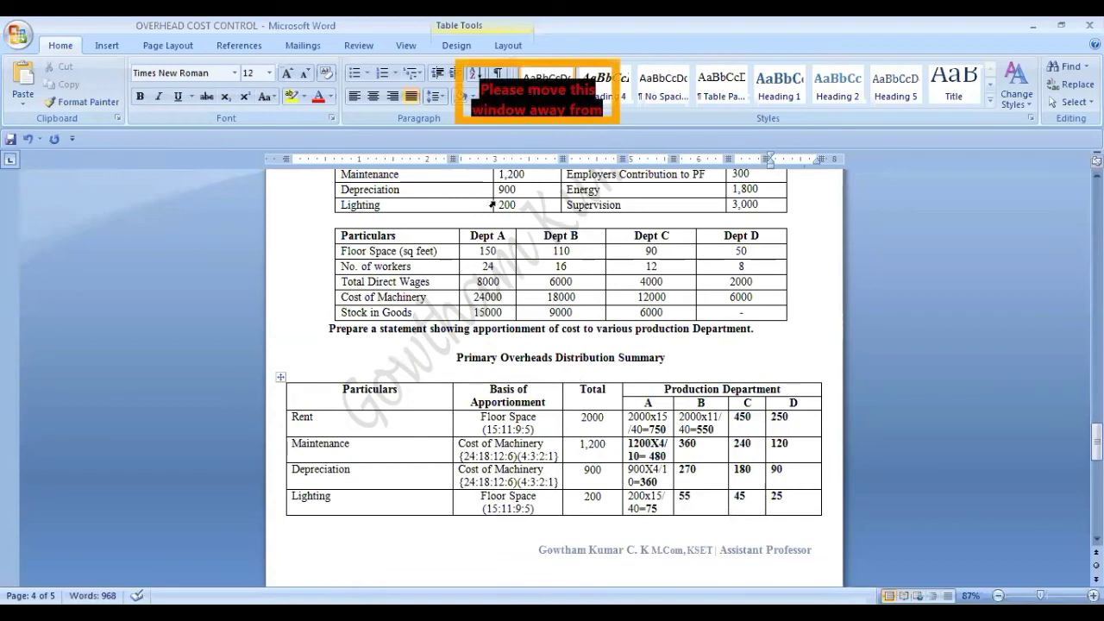
left_click_drag(443, 267, 330, 265)
key("ctrl+c")
scroll(326, 272, "down", 7)
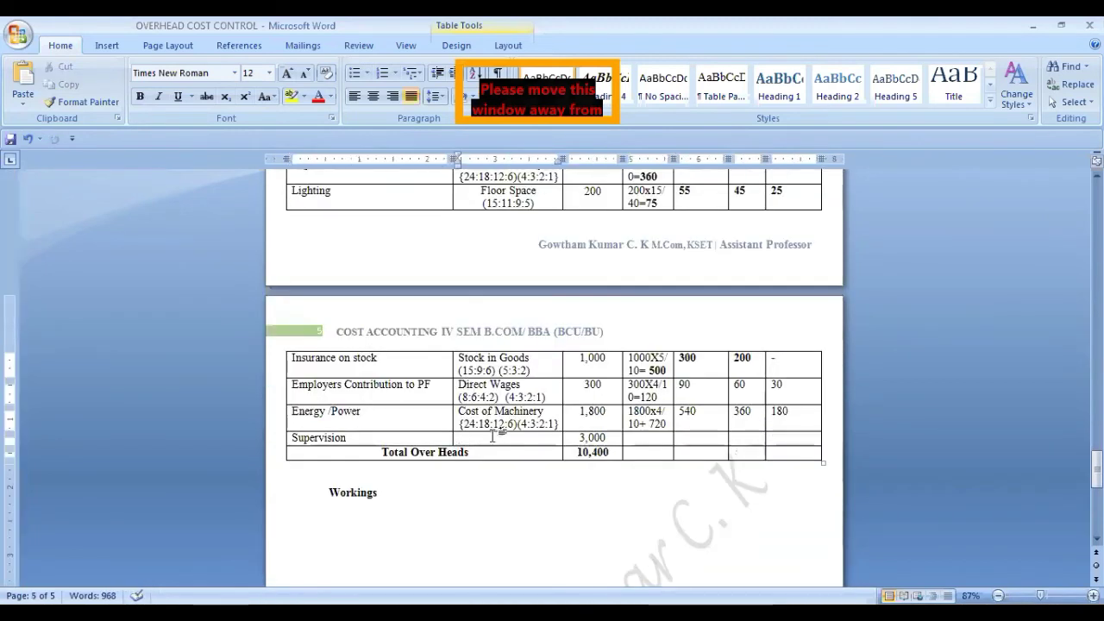
key("ctrl+v")
key("Return")
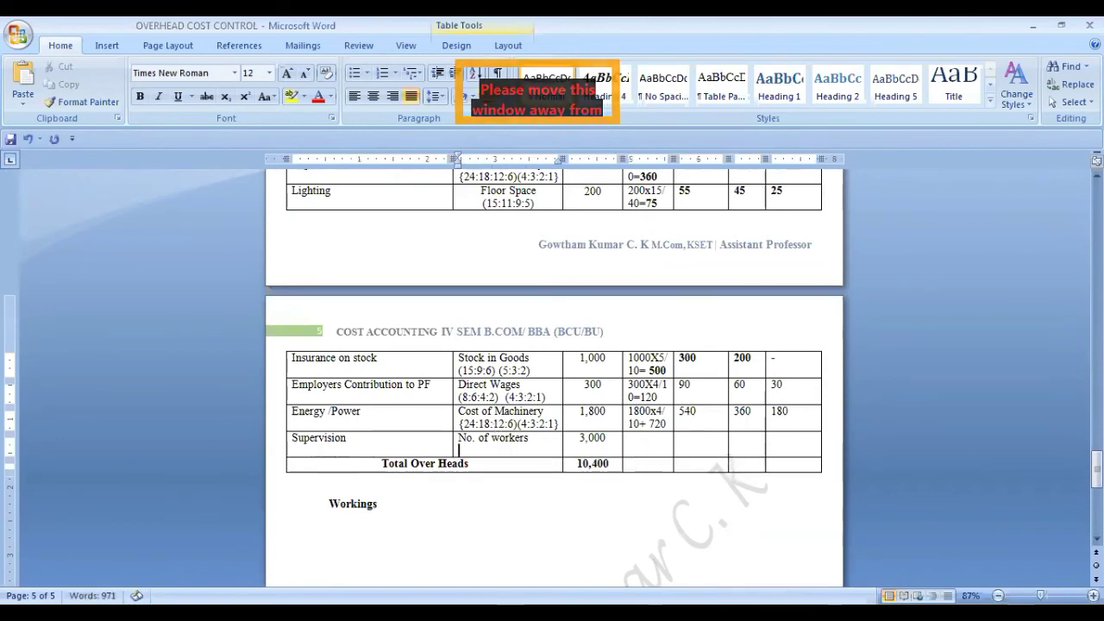
- Enter the ratio "(24:18:12:8)" under "No. of workers" in the Supervision row's basis cell, consulting the department data table
type("(")
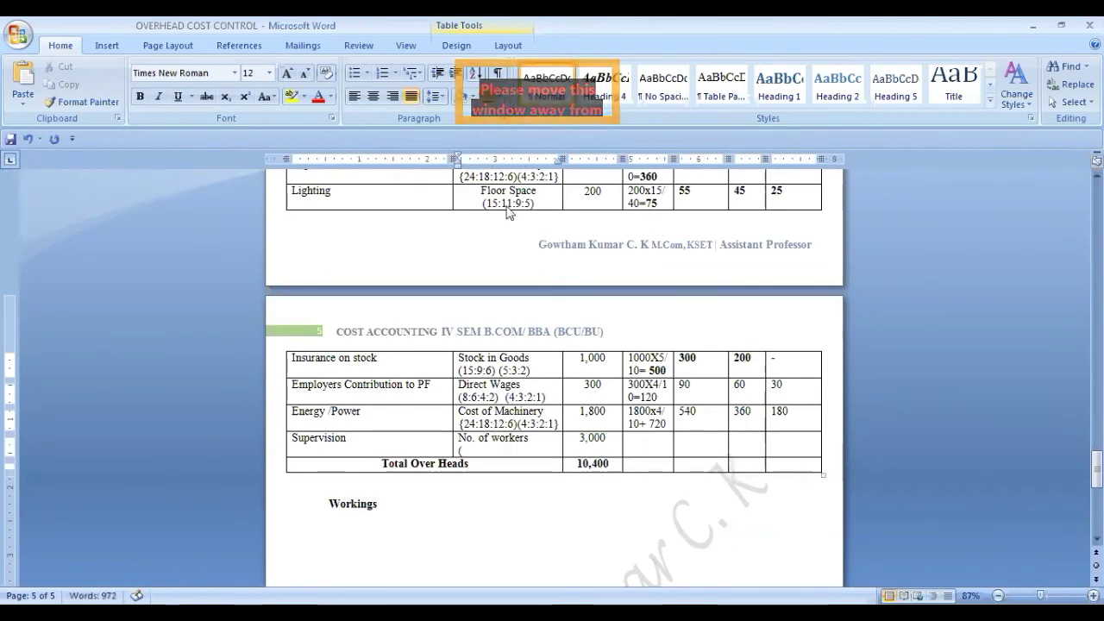
scroll(509, 213, "up", 7)
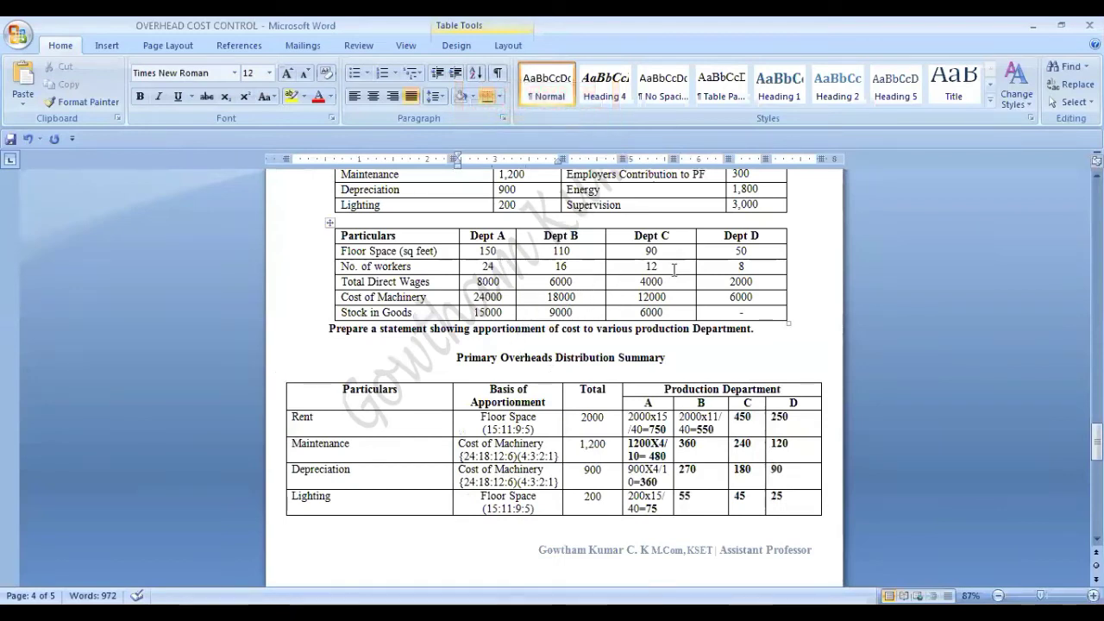
left_click(776, 272)
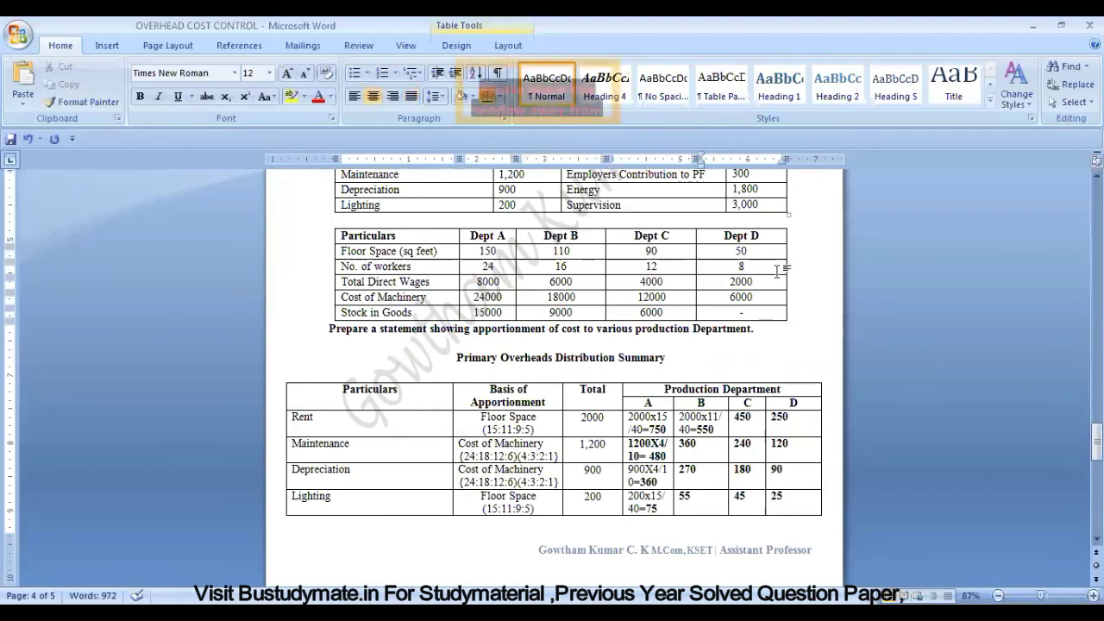
scroll(777, 272, "down", 3)
scroll(555, 378, "down", 4)
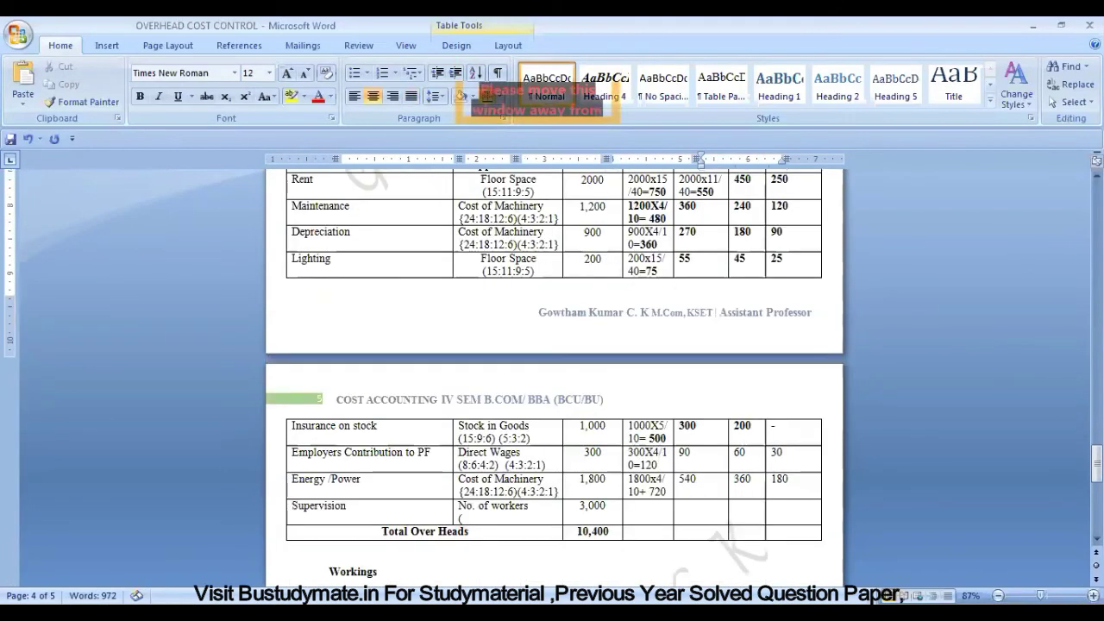
scroll(425, 399, "down", 4)
left_click(450, 386)
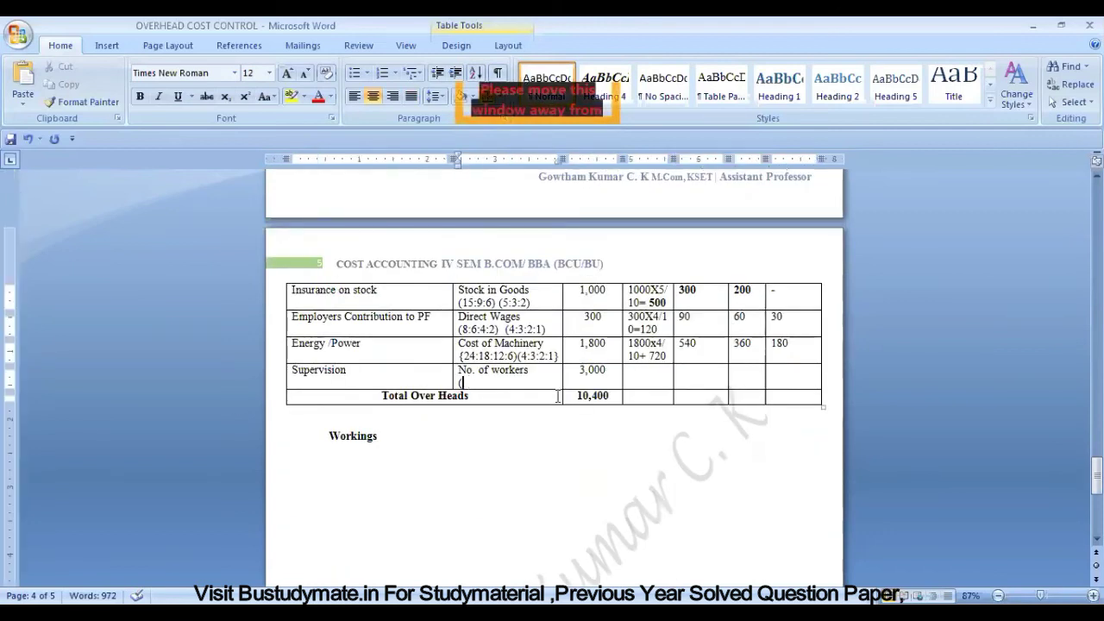
scroll(556, 378, "up", 12)
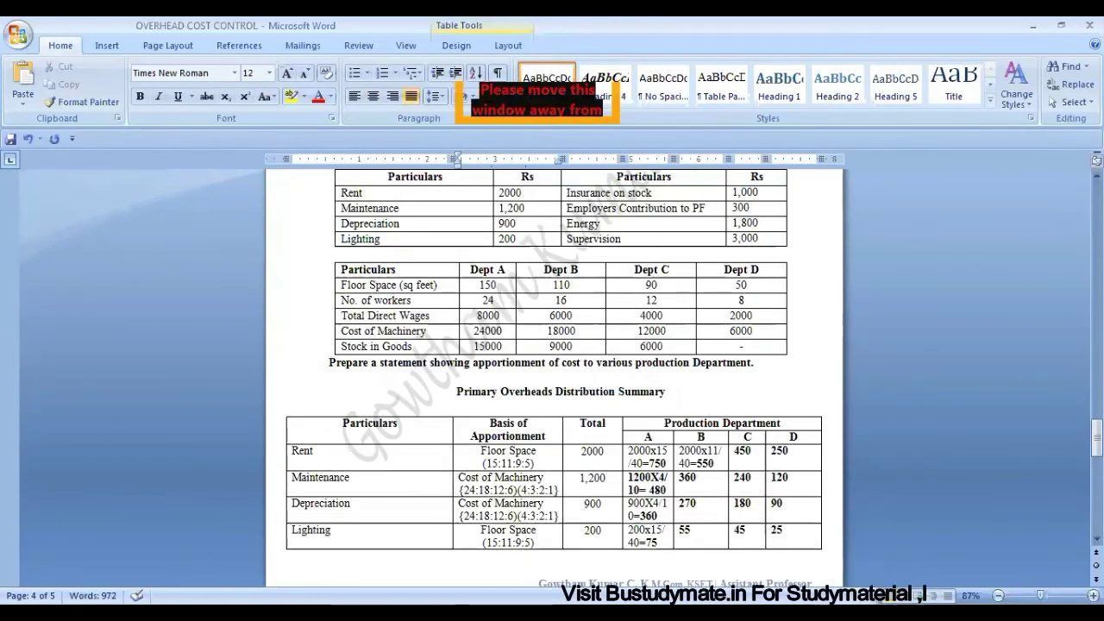
scroll(556, 378, "down", 7)
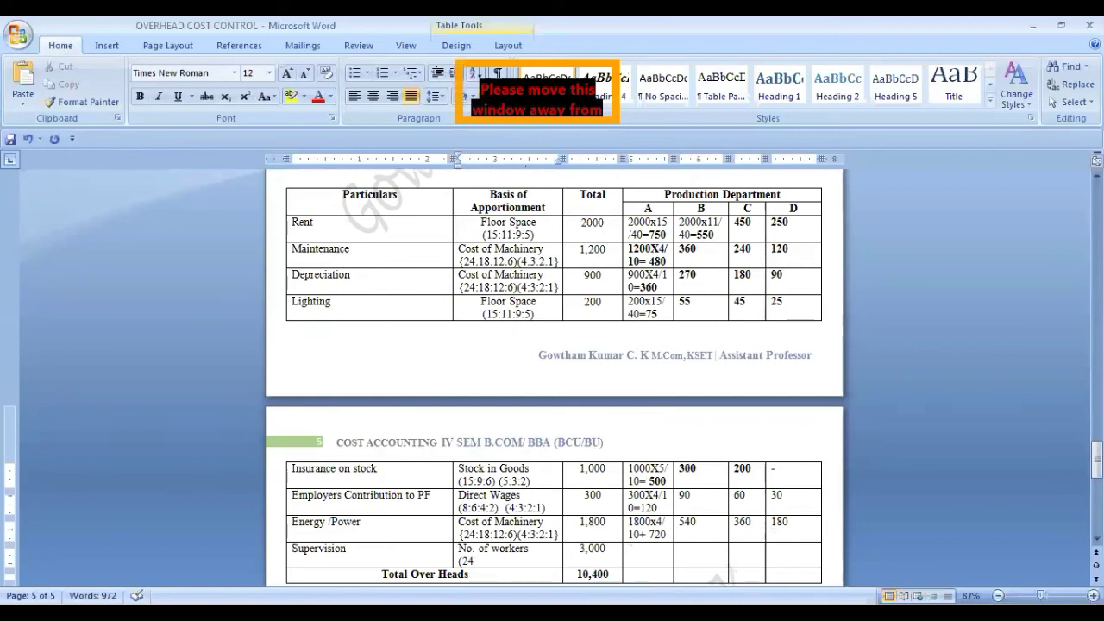
type(":")
scroll(716, 420, "up", 1)
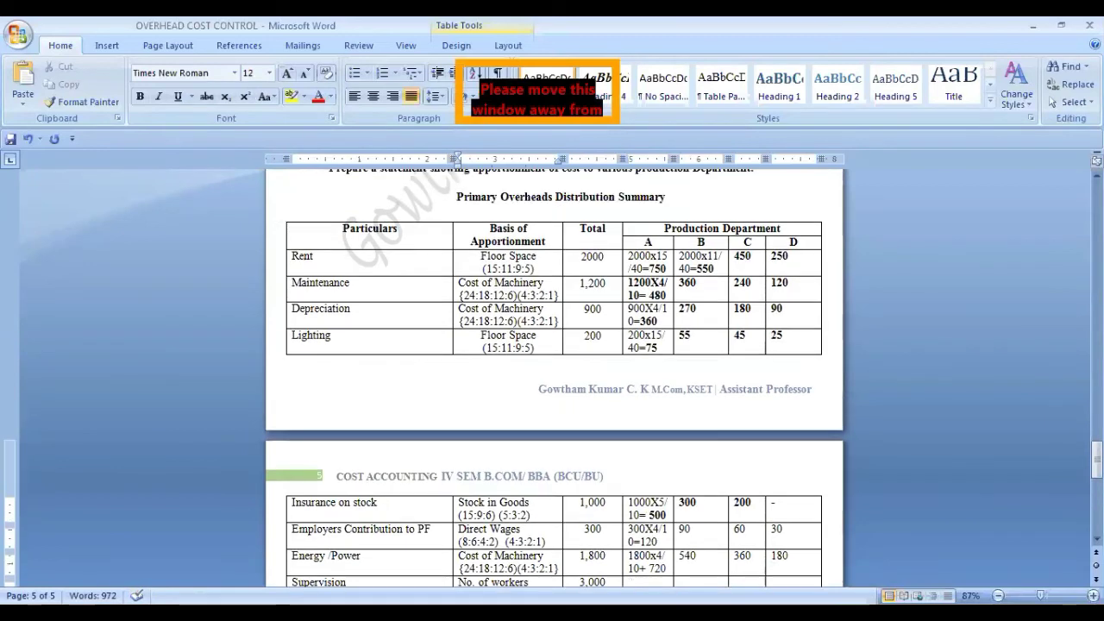
scroll(716, 420, "up", 4)
scroll(716, 420, "down", 7)
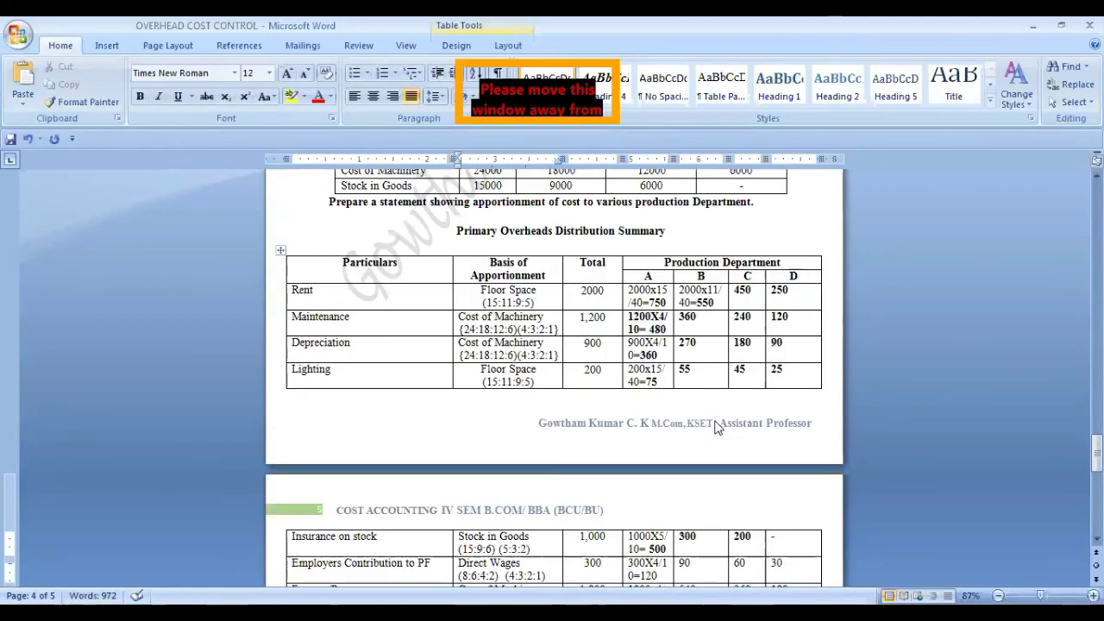
type("18:")
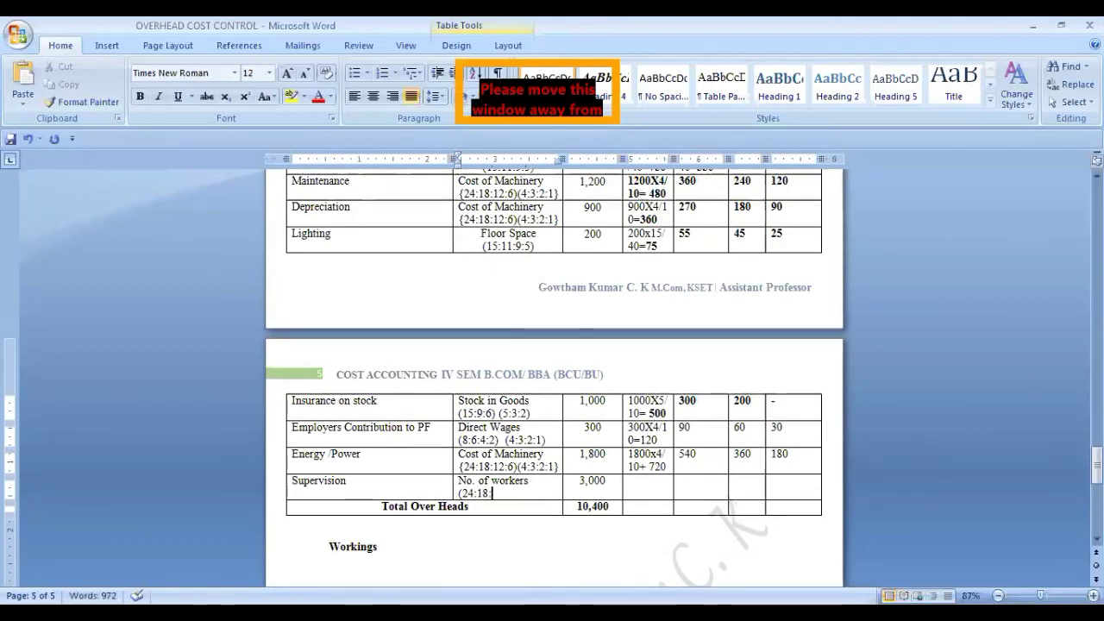
type("12")
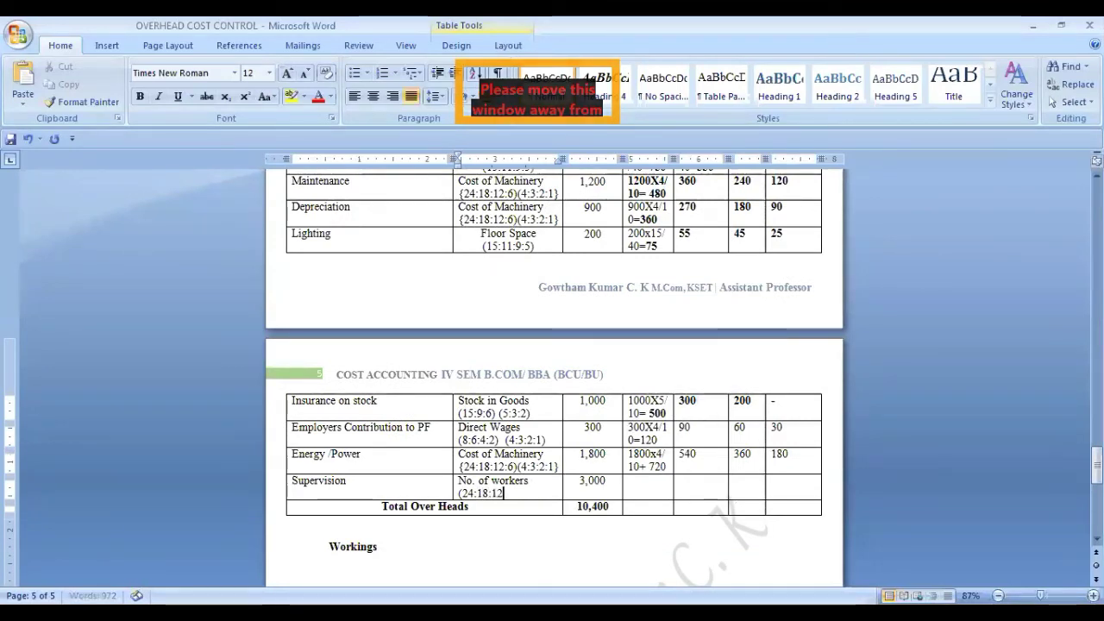
type(":")
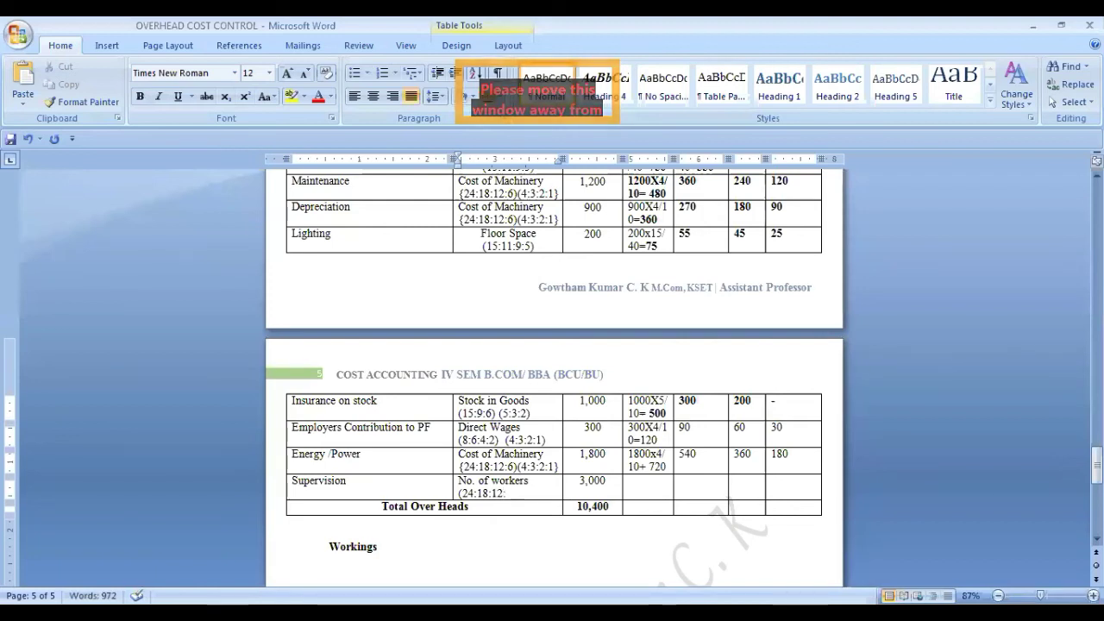
type("6")
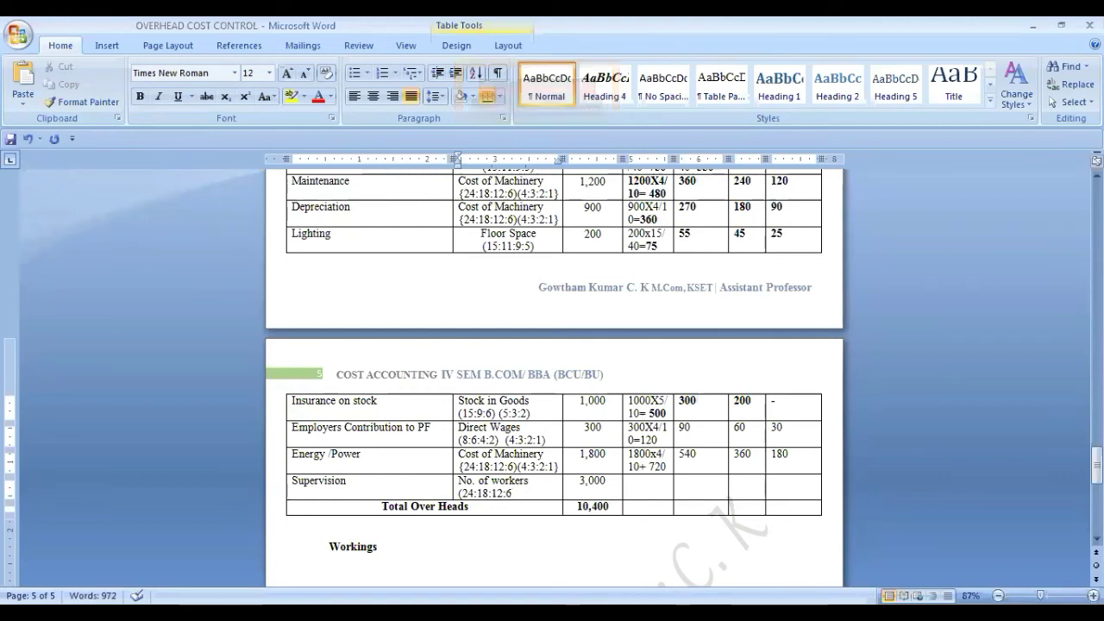
key("BackSpace")
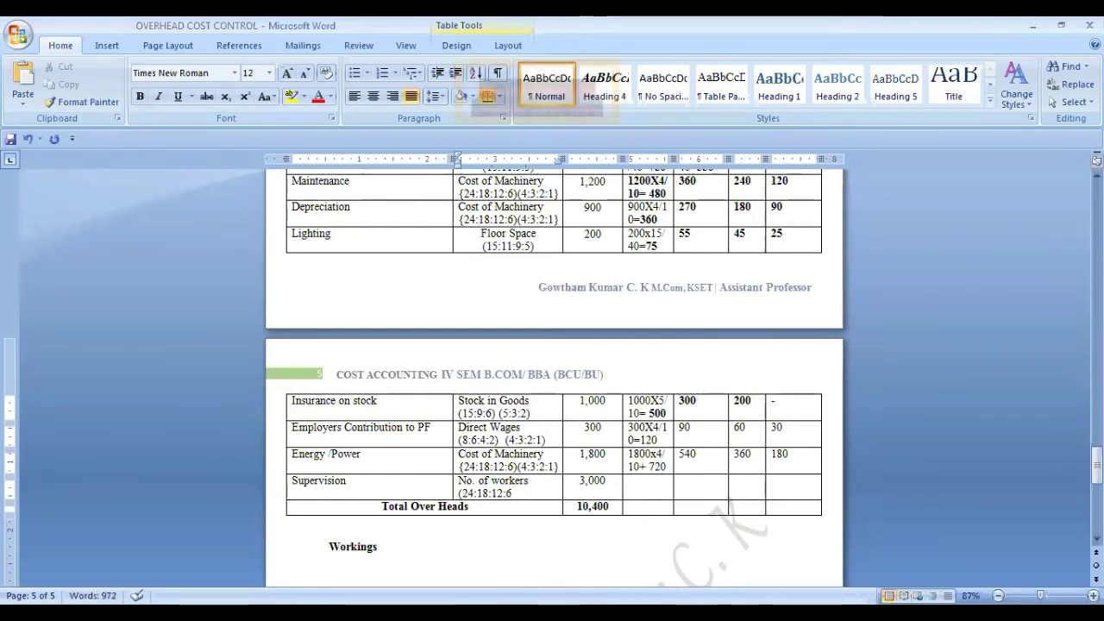
type("8")
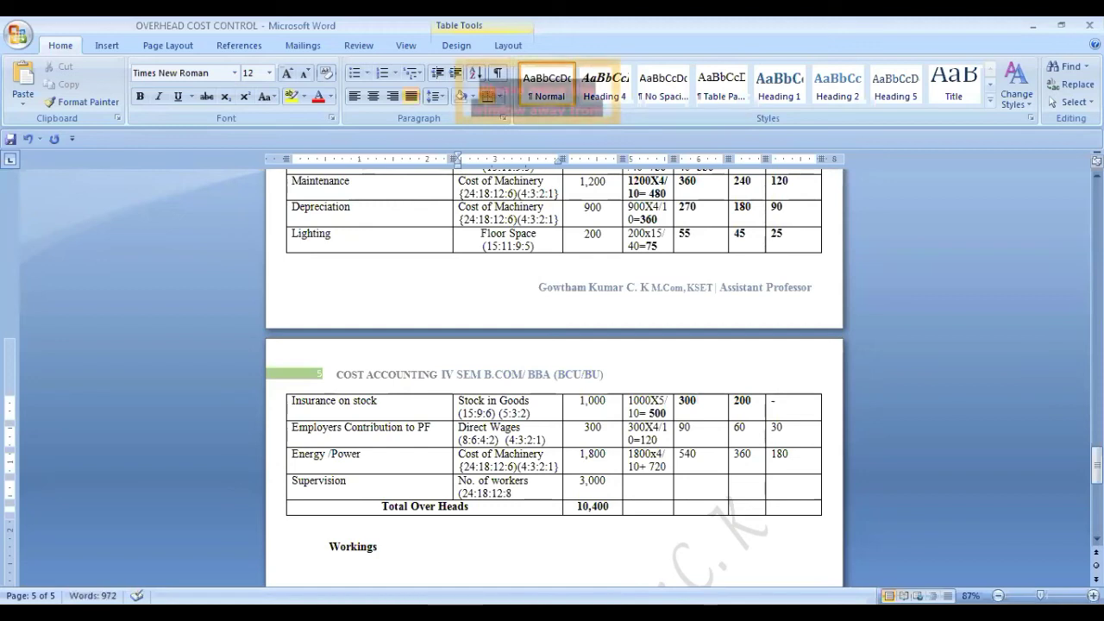
type(")")
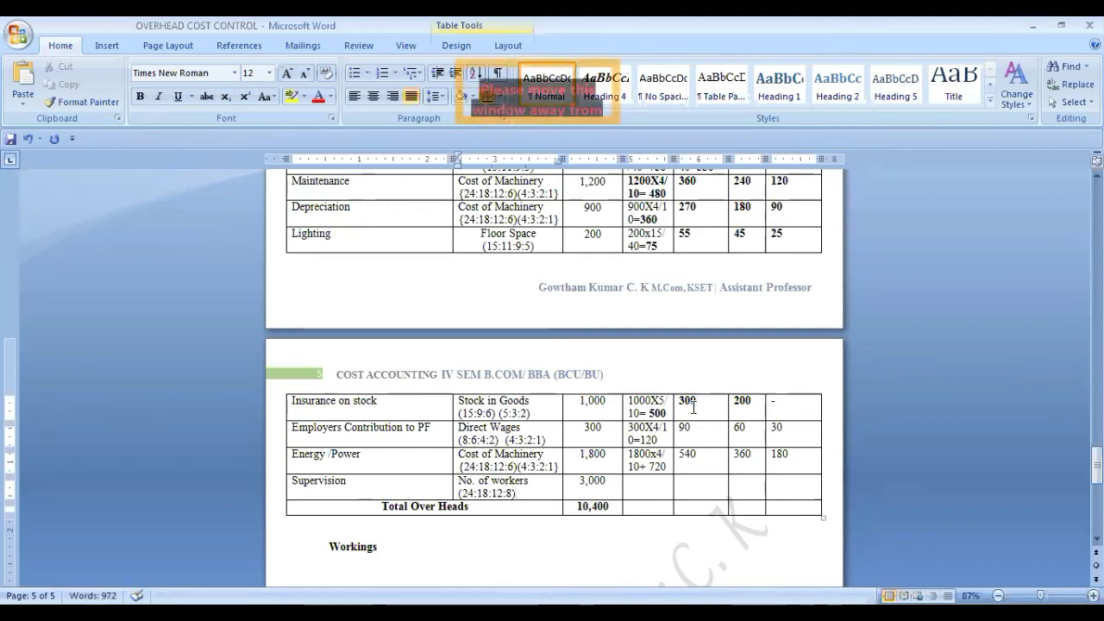
type(" (")
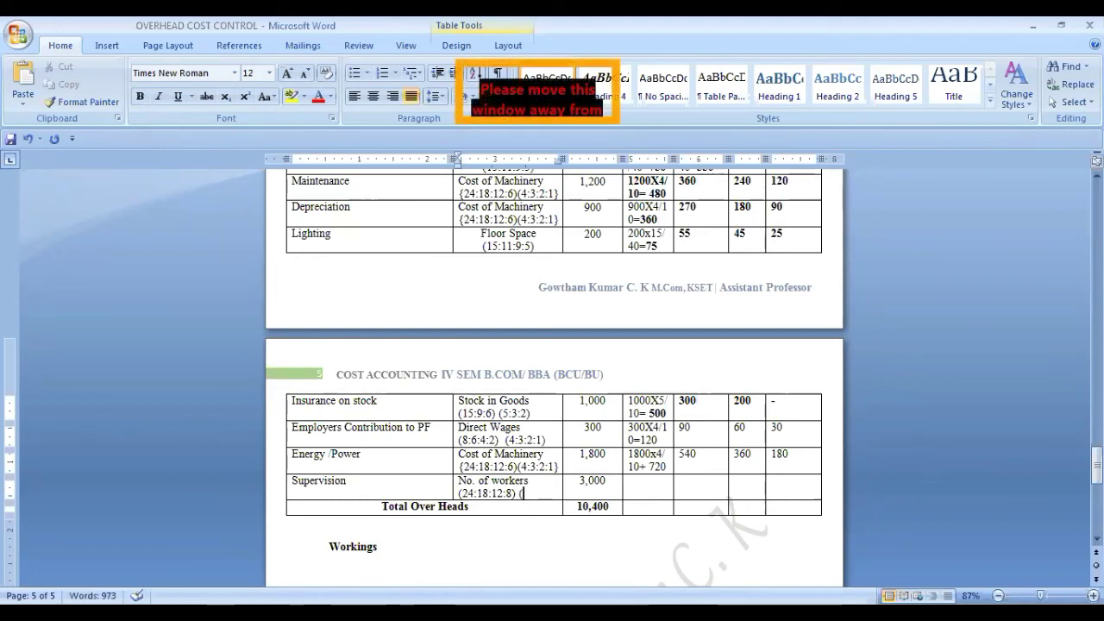
type("6:")
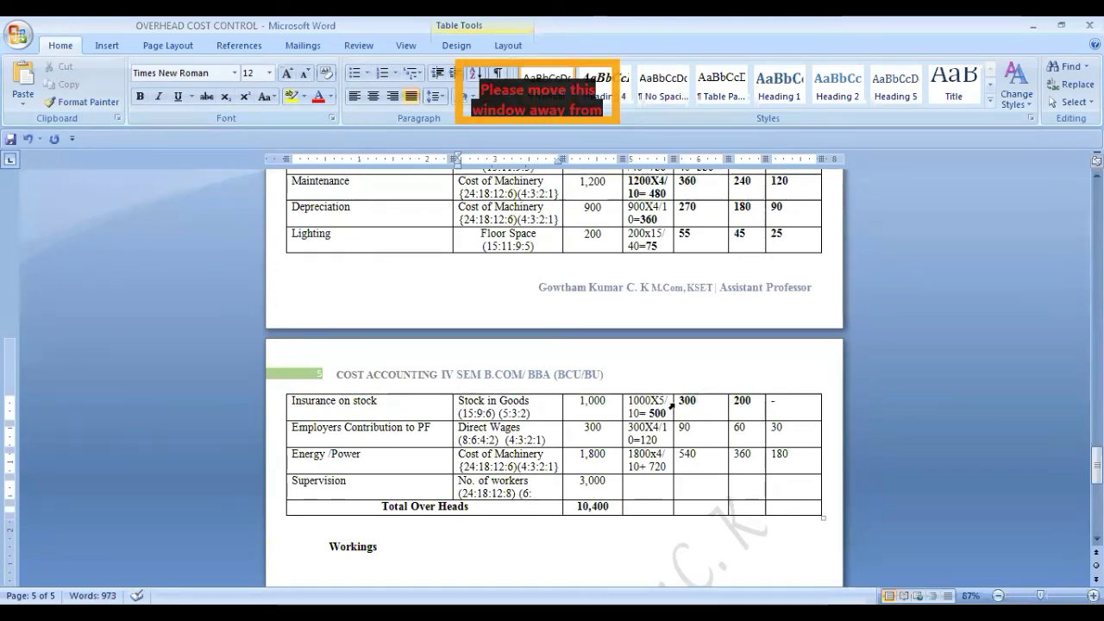
scroll(671, 406, "up", 7)
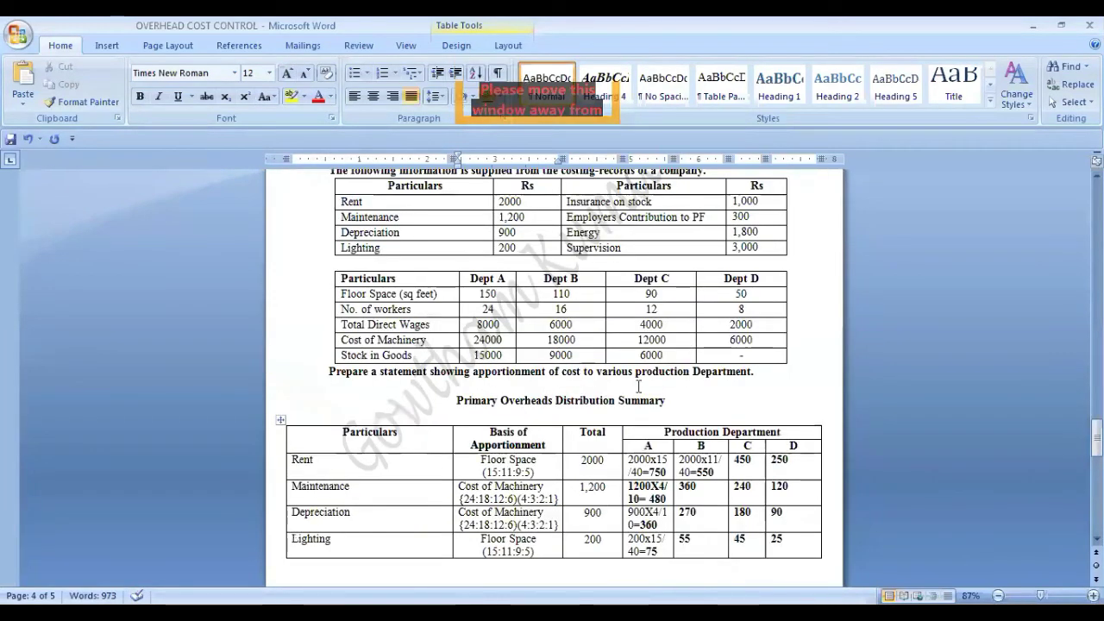
scroll(450, 507, "down", 8)
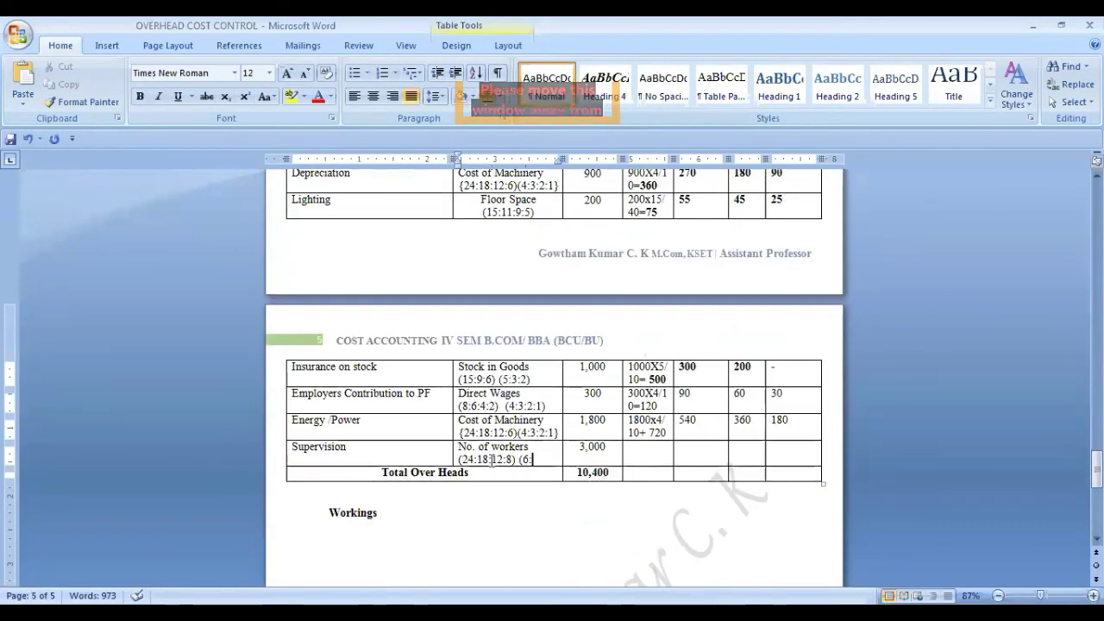
scroll(493, 493, "up", 8)
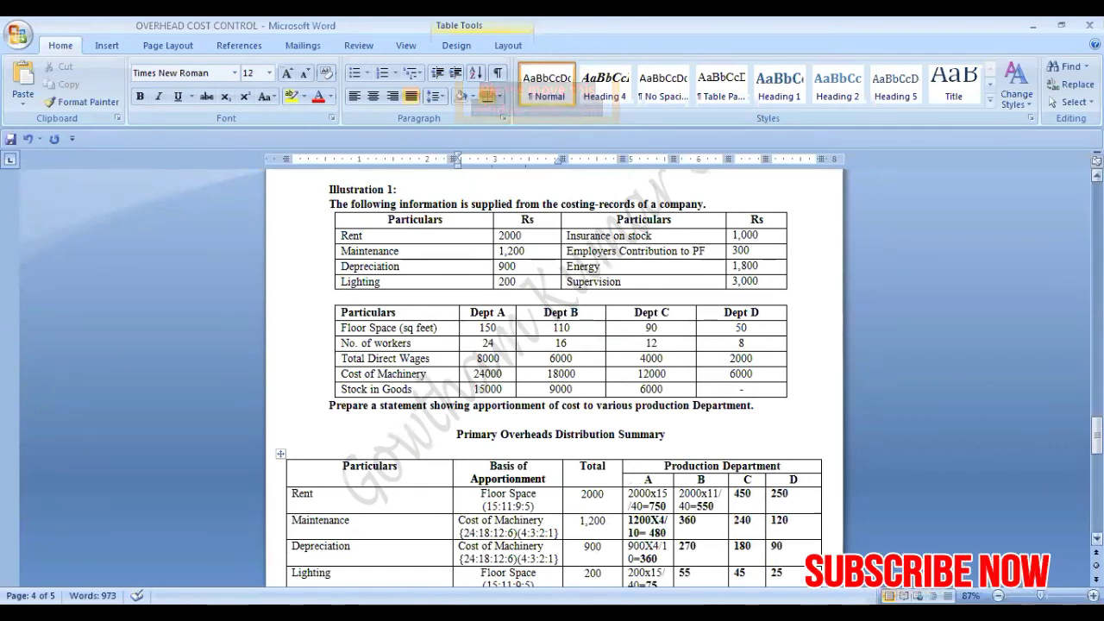
scroll(476, 523, "down", 7)
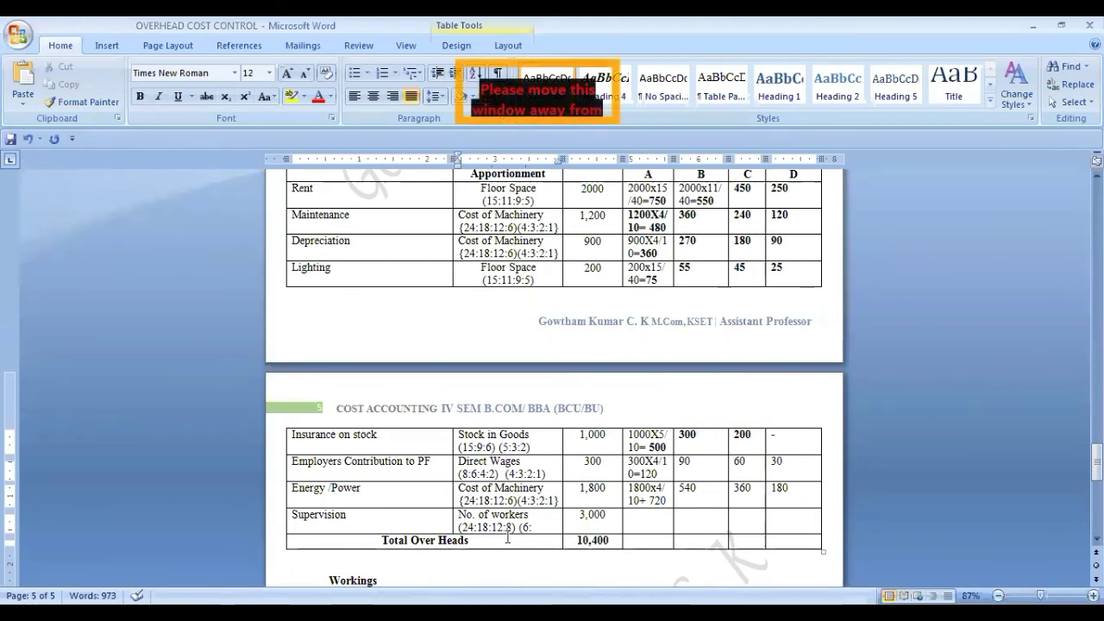
- Change the last term of the Supervision row's workers ratio to 6, making it "(24:18:12:6)"
left_click(512, 527)
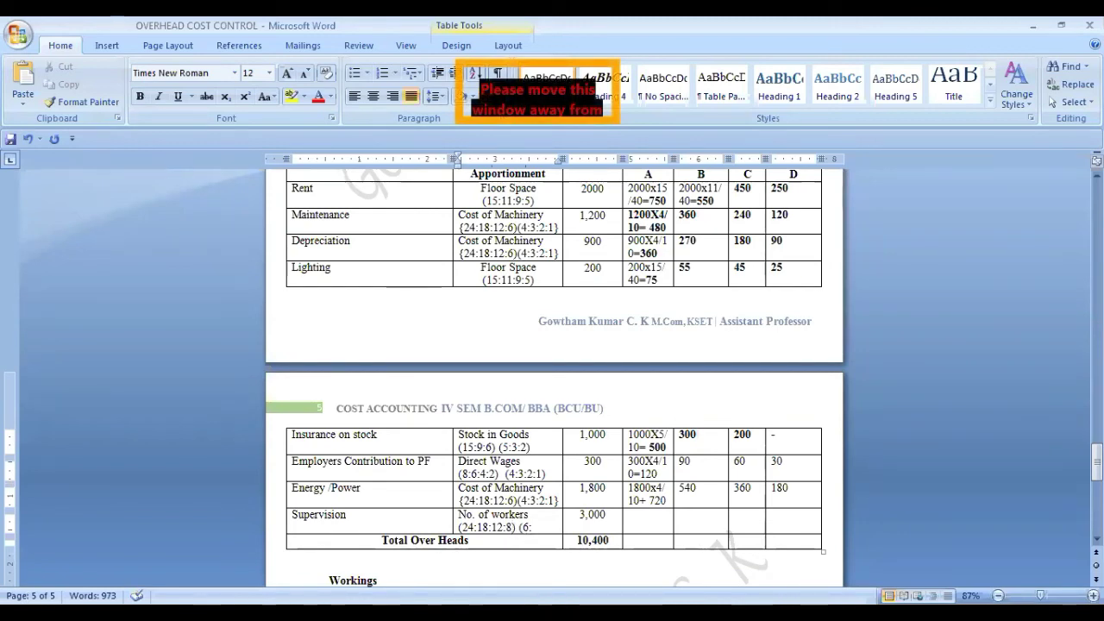
key("BackSpace")
type("6")
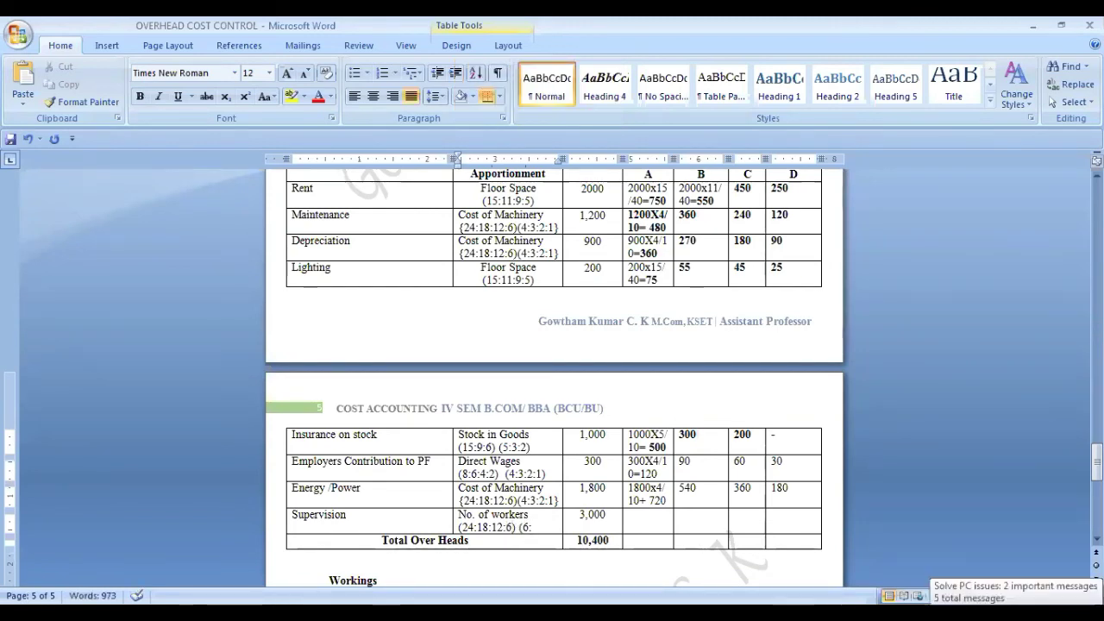
type(")")
- Replace the unfinished second ratio in the Supervision row's basis cell with "(4:3:2:1)" after "(24:18:12:6)"
left_click(543, 527)
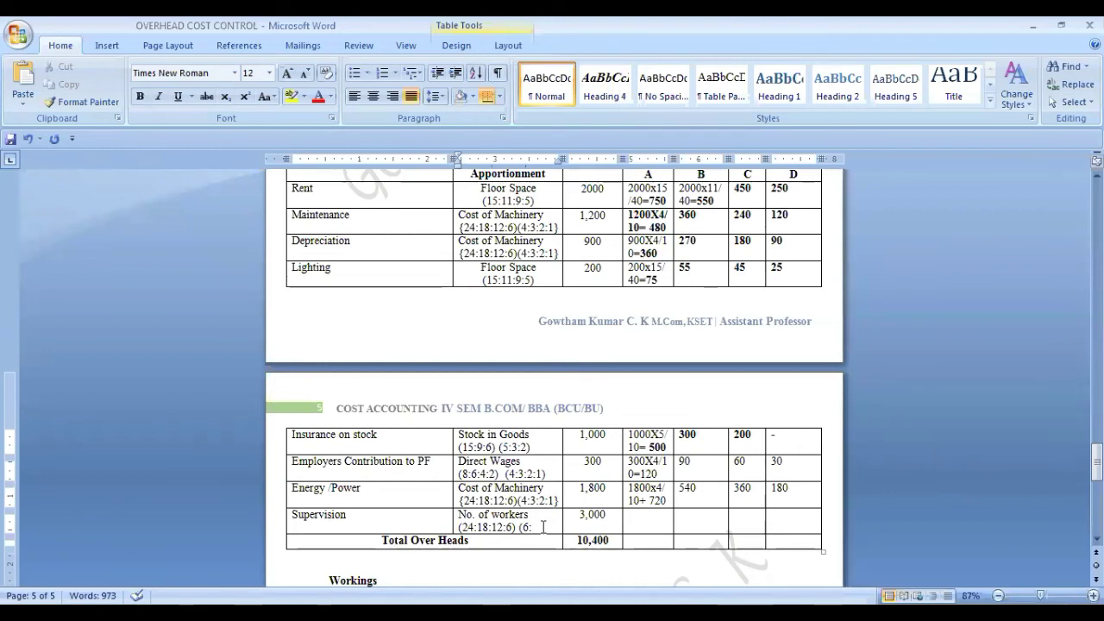
key("BackSpace")
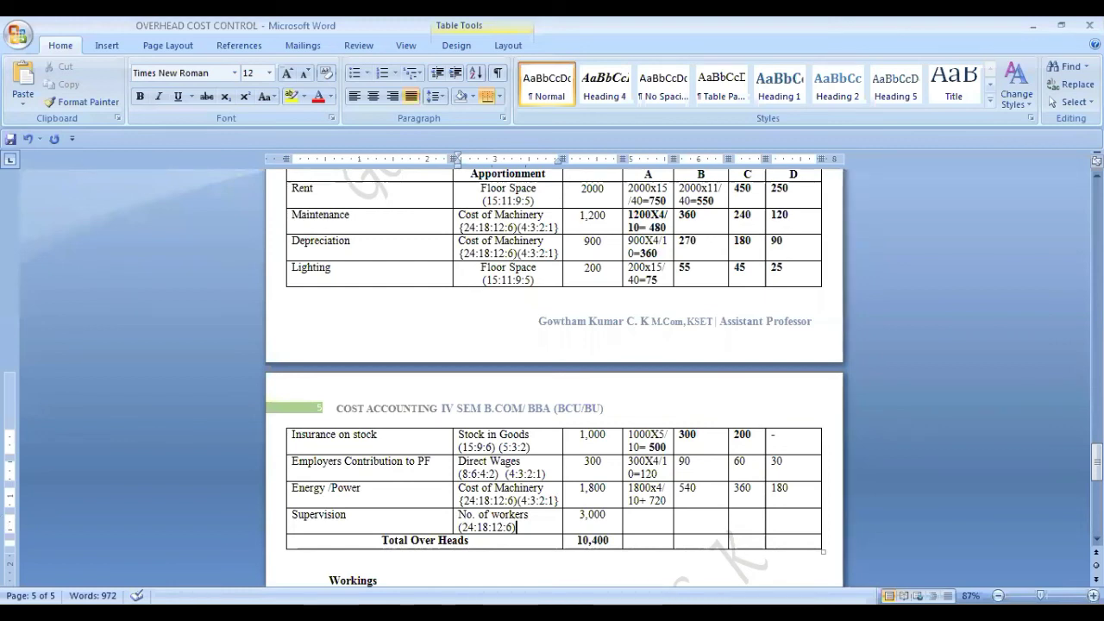
type("(4:")
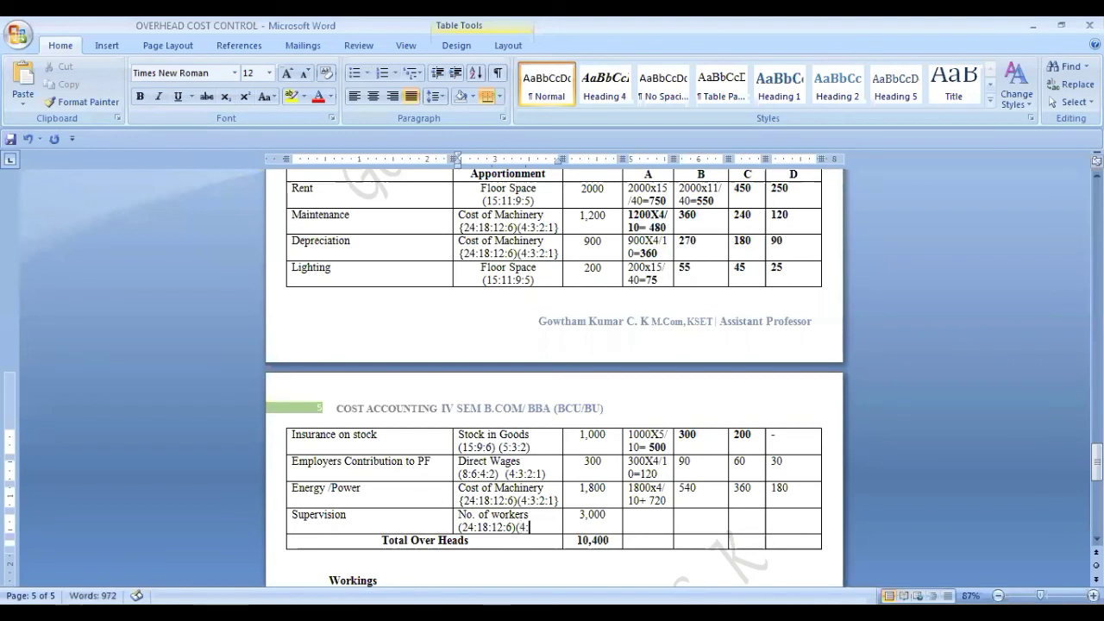
type("3")
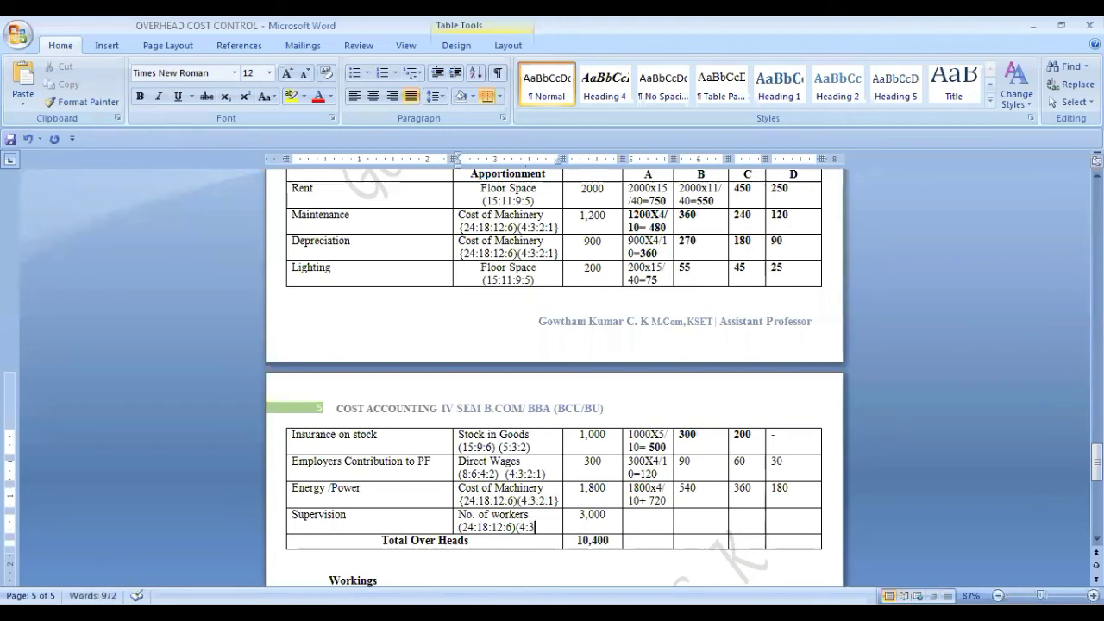
type(":")
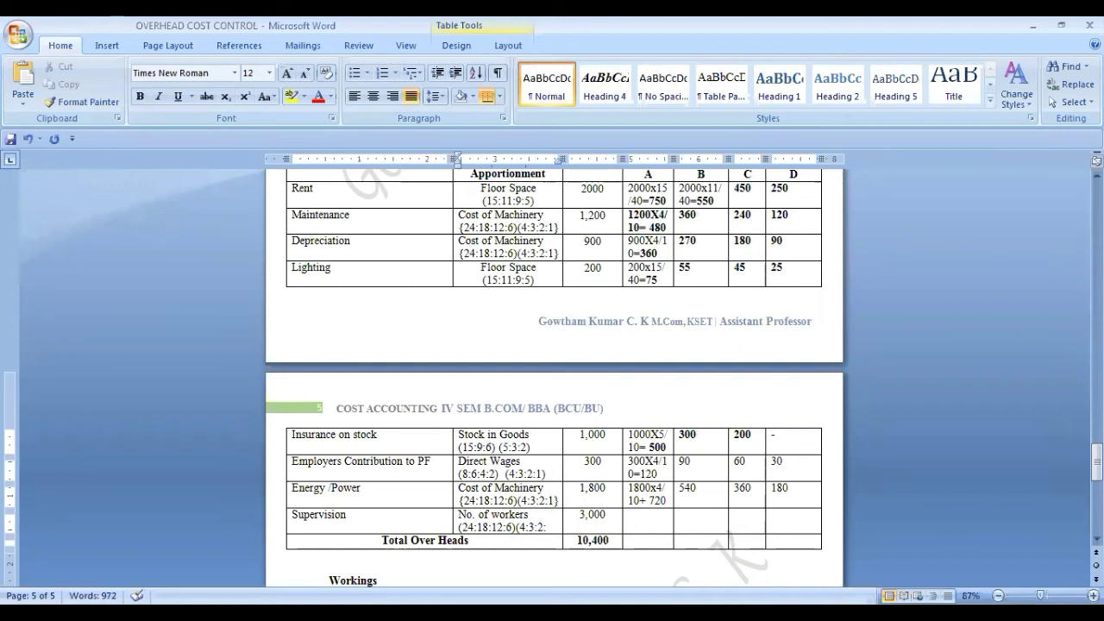
type("2:1)")
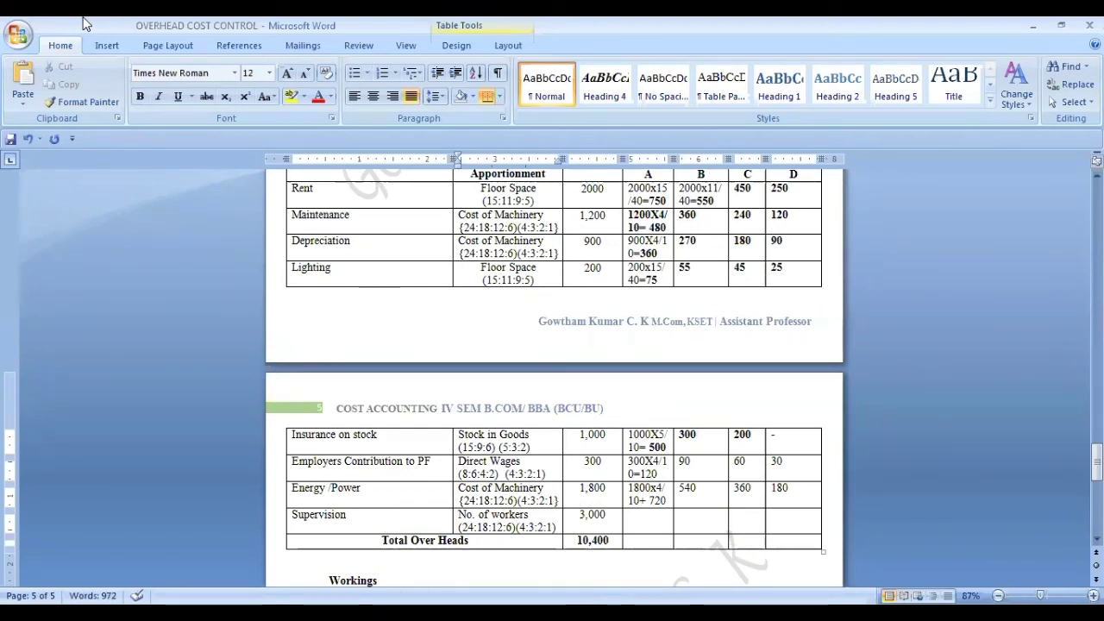
- Enter the calculation "3000X4/10=1200" as department A's share in the Supervision row
left_click(647, 515)
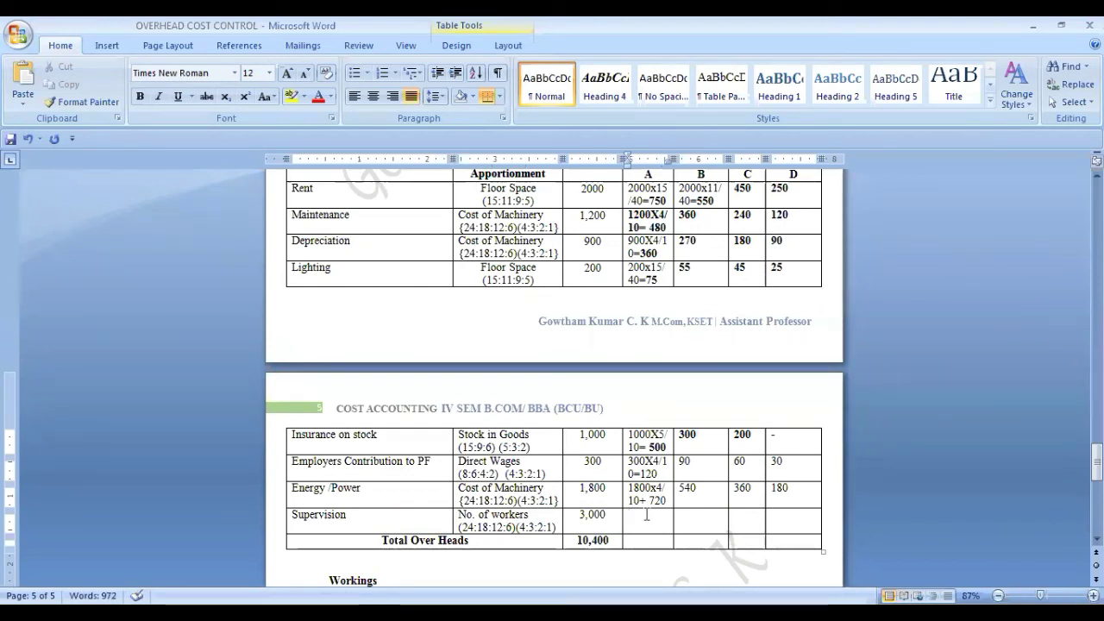
type("3000")
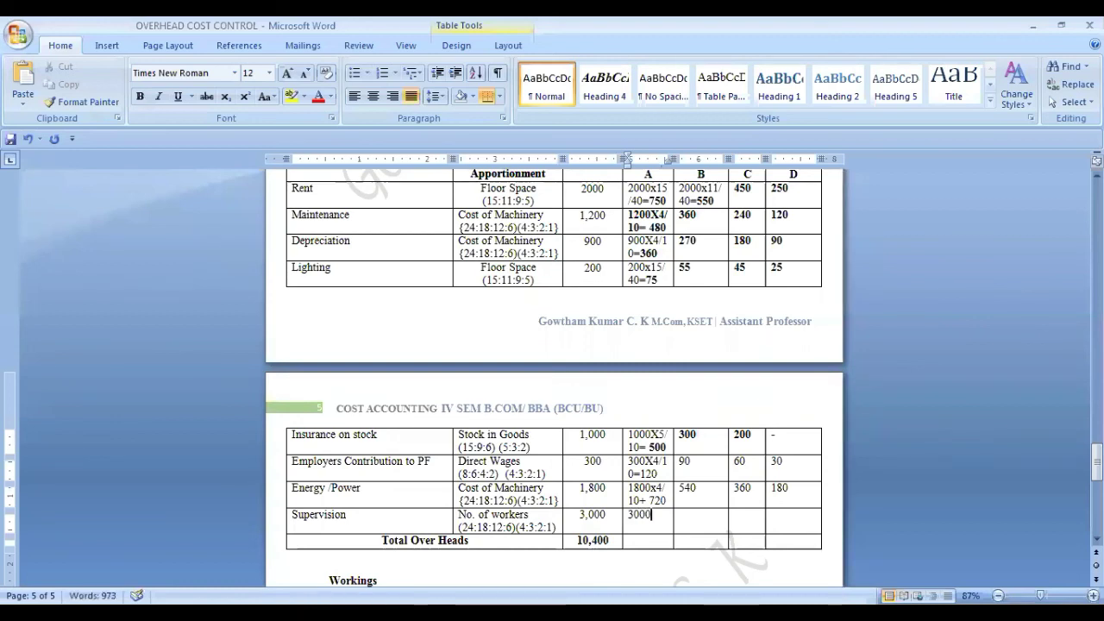
type("X")
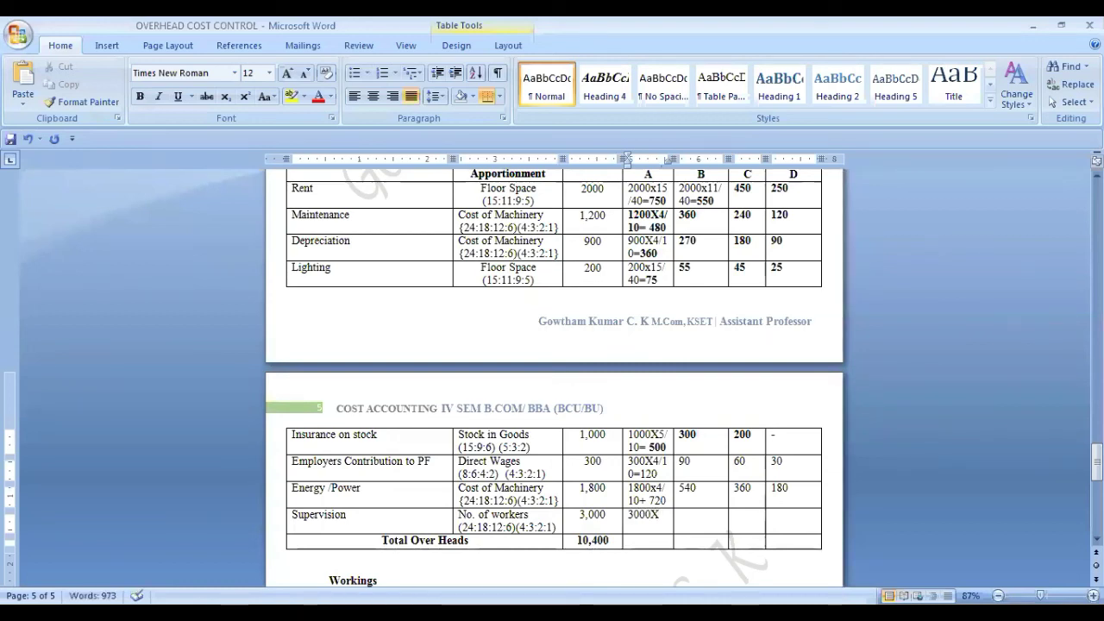
type("4")
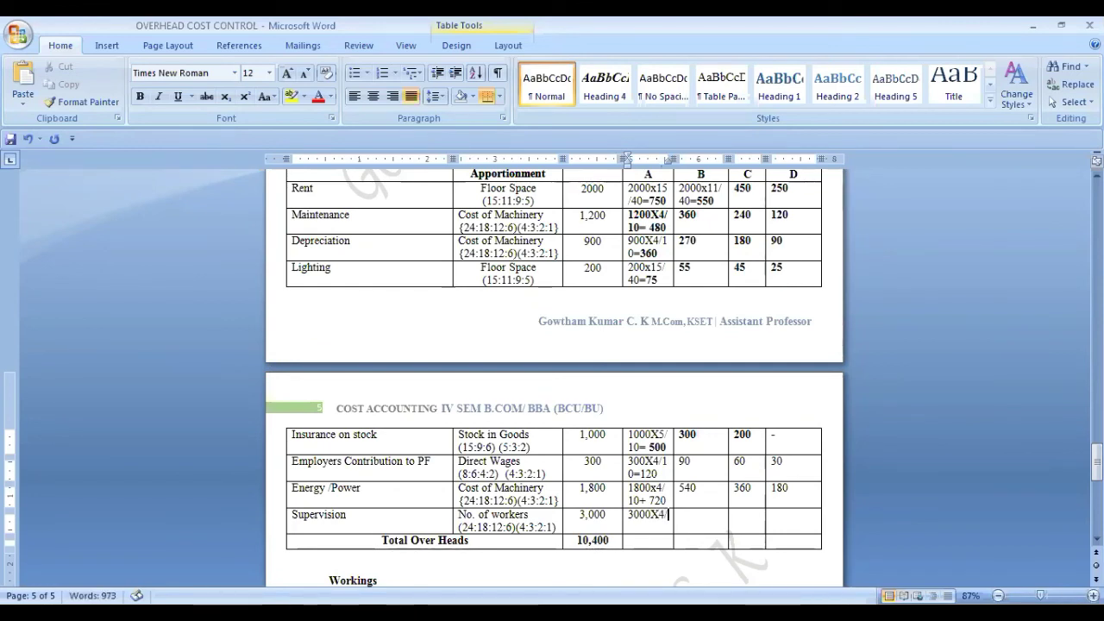
type("/10")
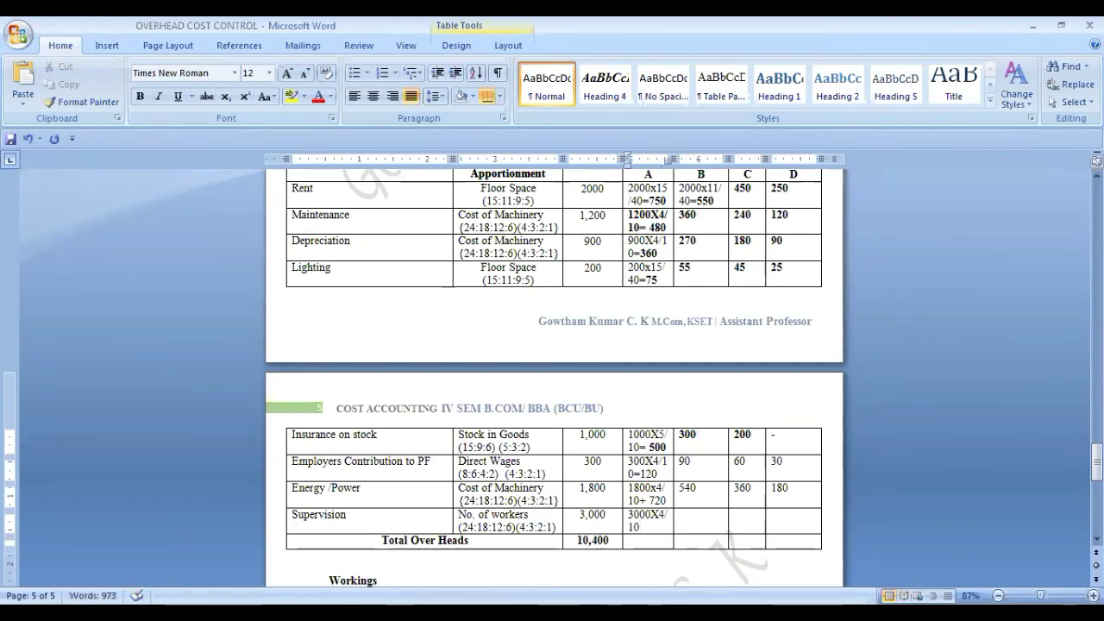
type("=")
type("=")
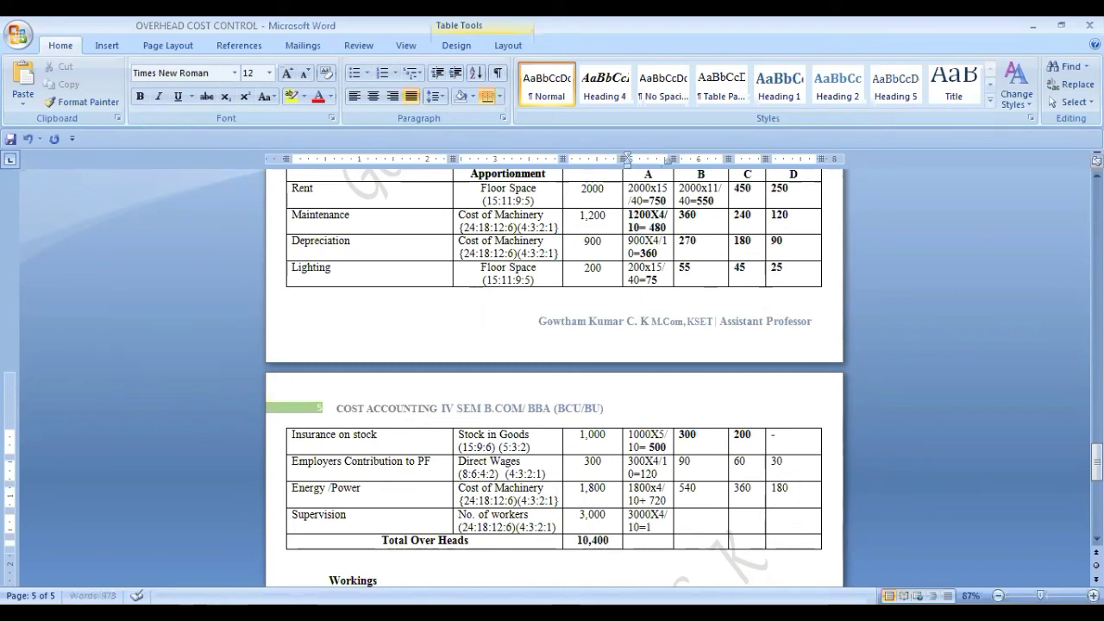
type("1200")
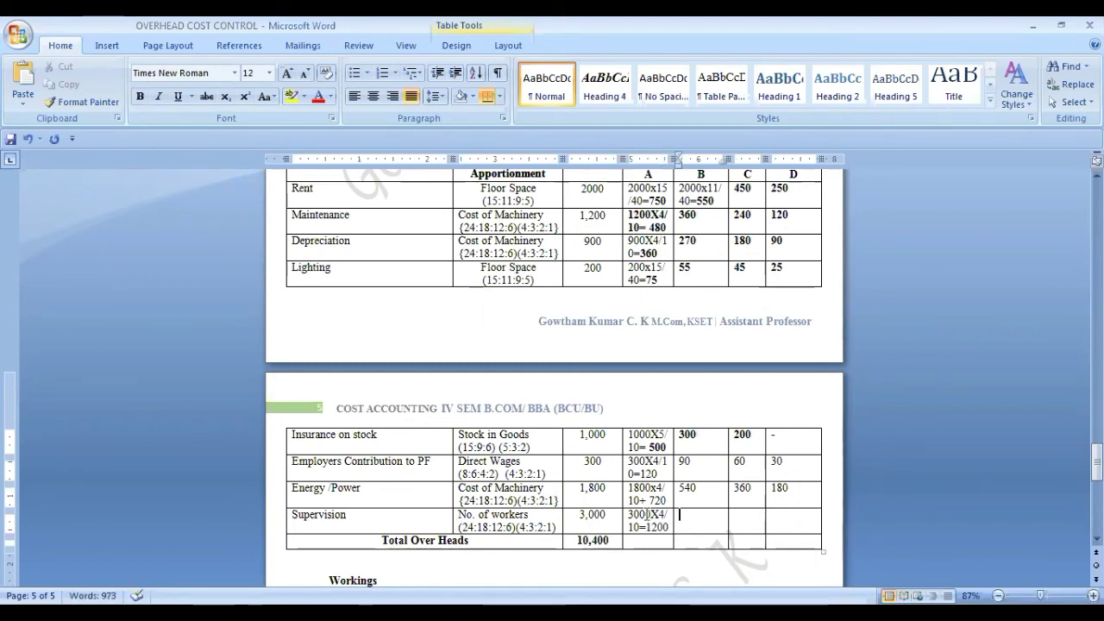
- Enter the Supervision shares as 800 for department B, 600 for C and 400 for D
type("800")
key("Tab")
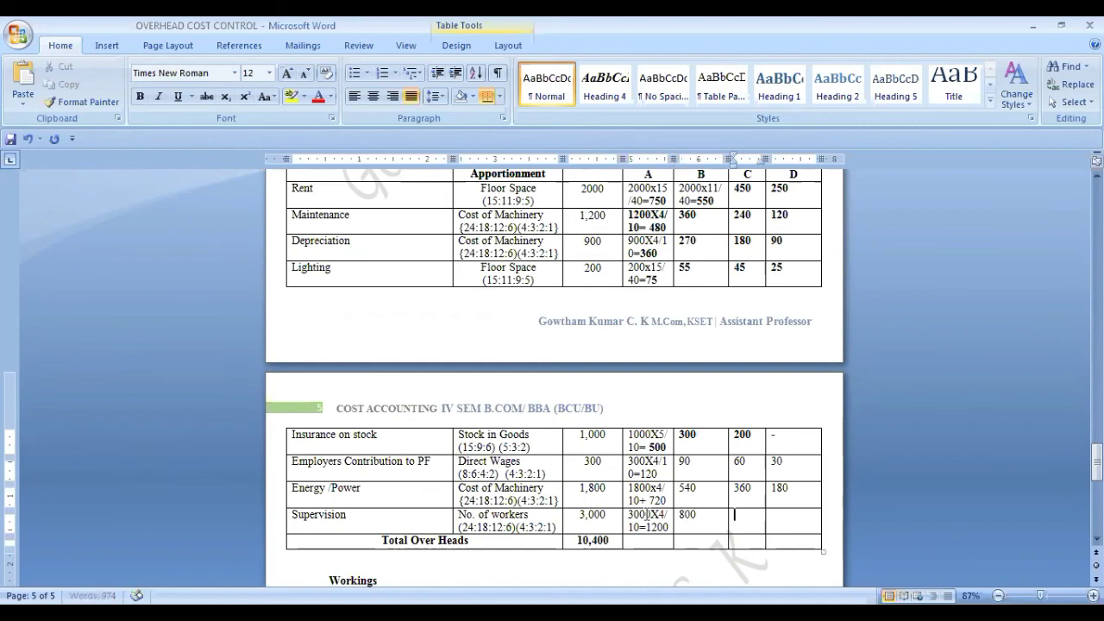
type("600")
key("Tab")
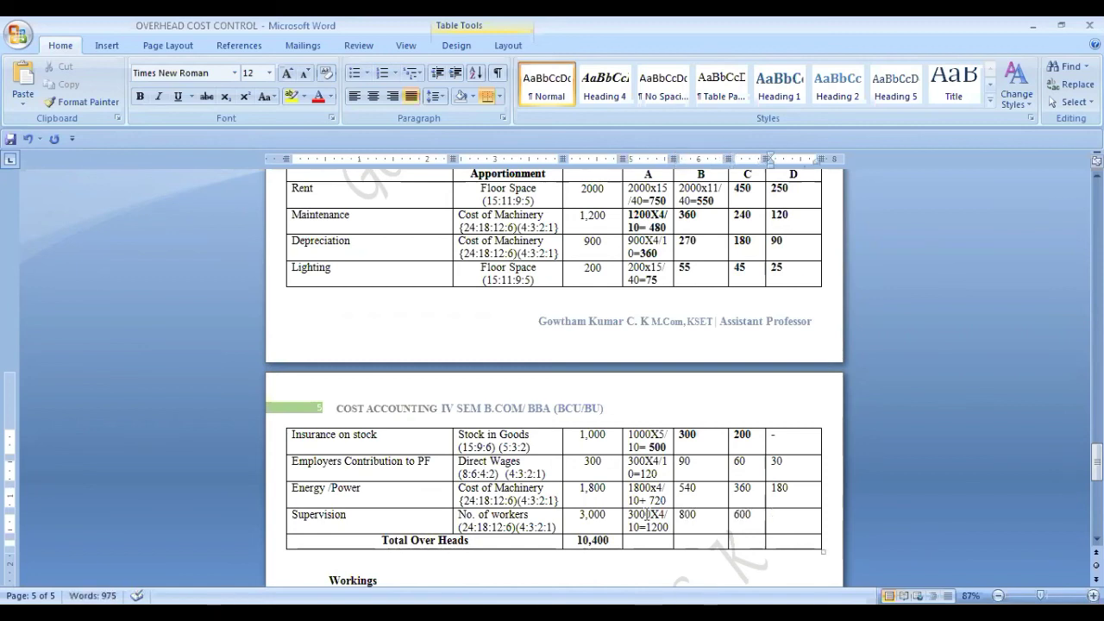
type("400")
- Review the apportioned amounts in the columns for production departments A to D
scroll(778, 444, "up", 2)
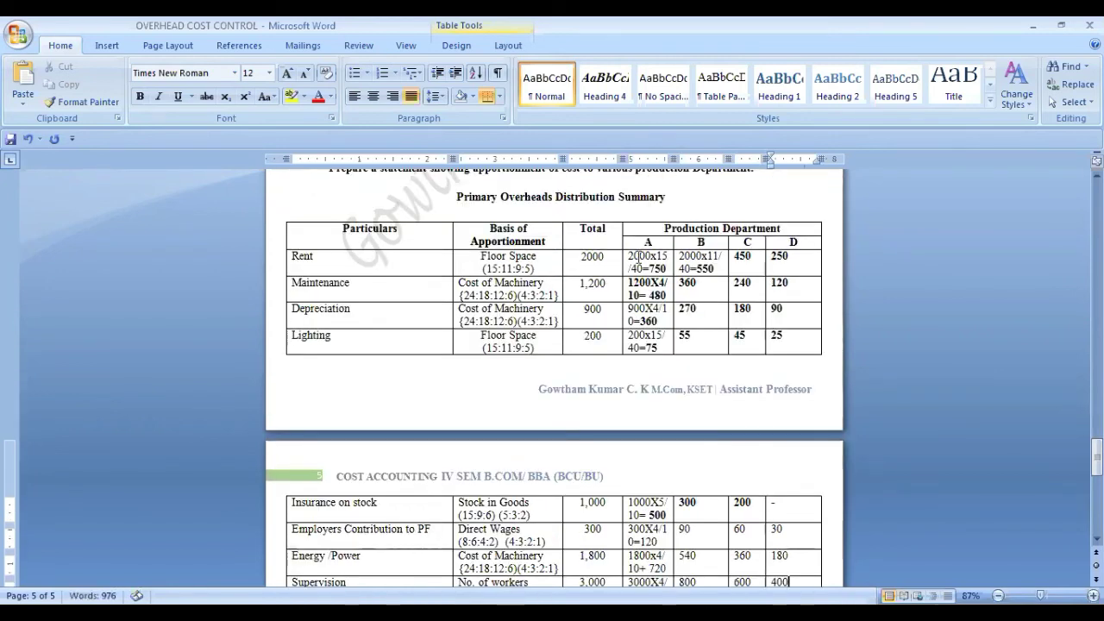
left_click_drag(643, 258, 664, 556)
left_click_drag(671, 448, 682, 487)
scroll(728, 354, "up", 2)
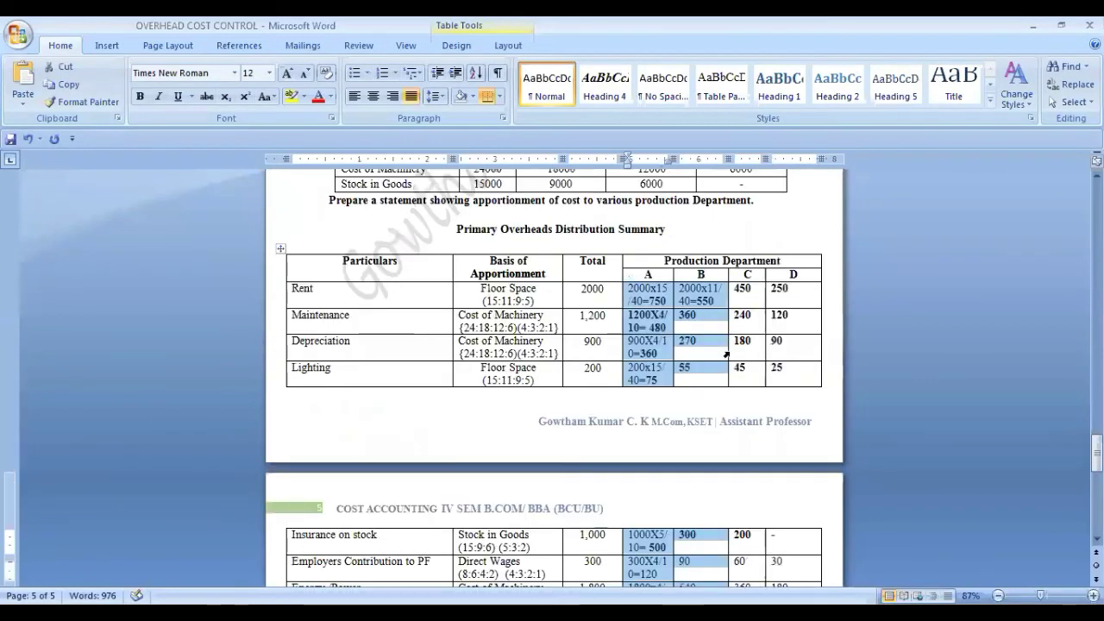
scroll(727, 353, "up", 1)
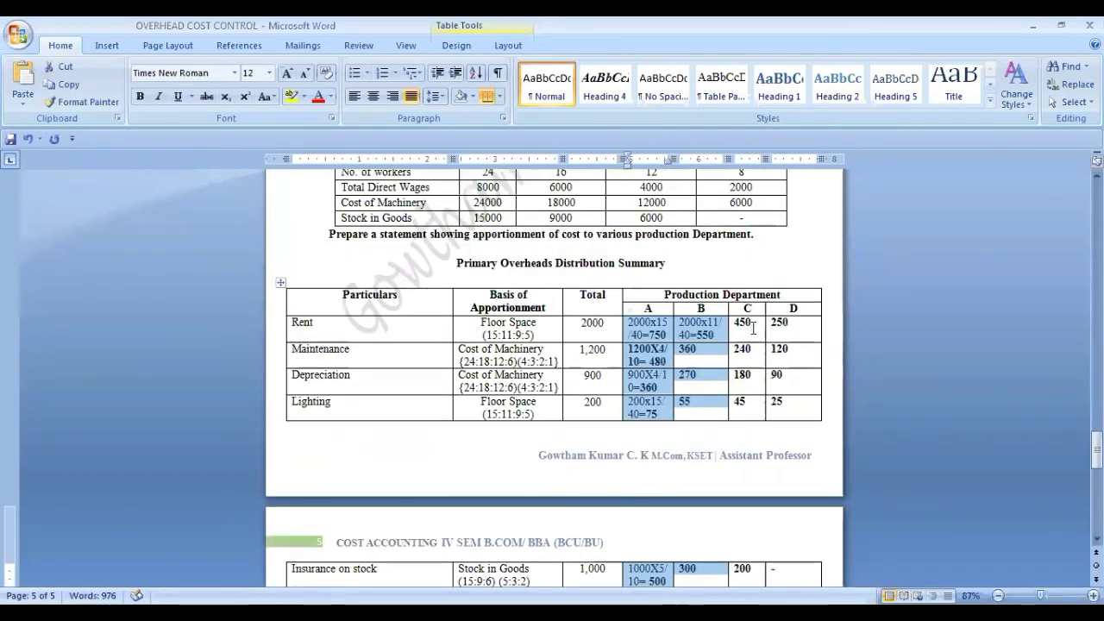
left_click_drag(749, 326, 749, 353)
left_click_drag(775, 425, 776, 426)
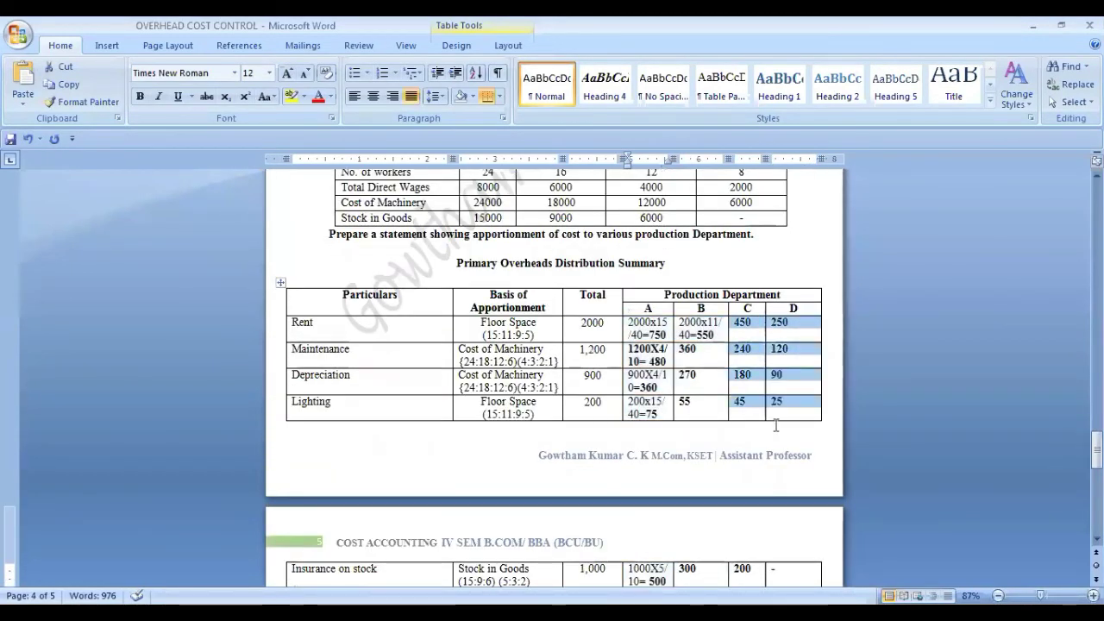
- Fill the Total Over Heads row with 4205 for department A, 2965 for B, 2135 for C and 1095 for D
scroll(759, 432, "down", 5)
left_click(648, 505)
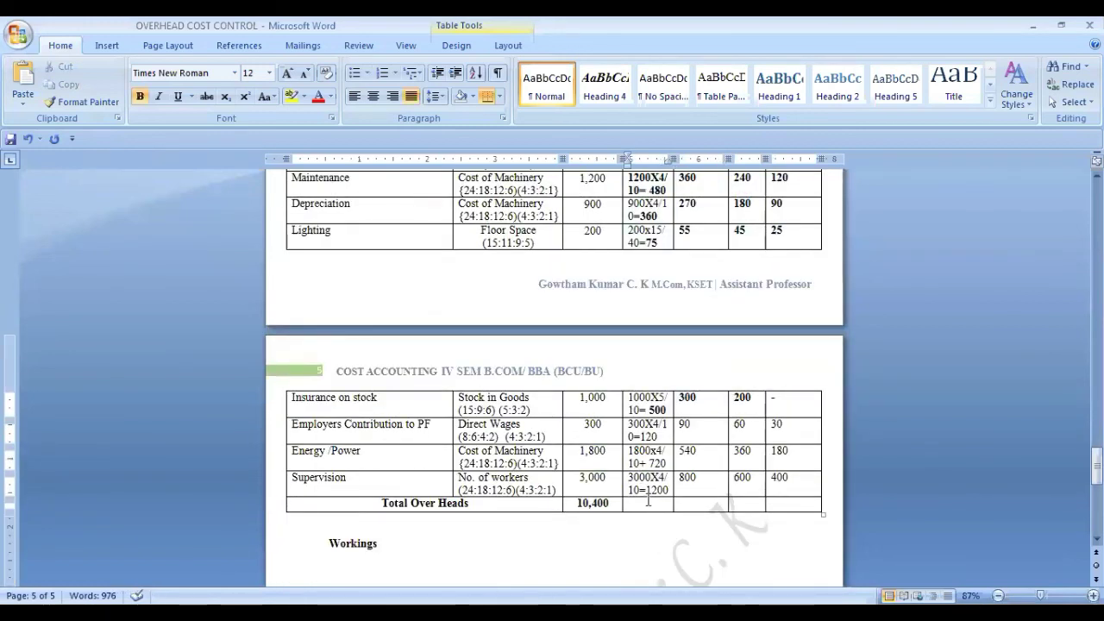
type("4")
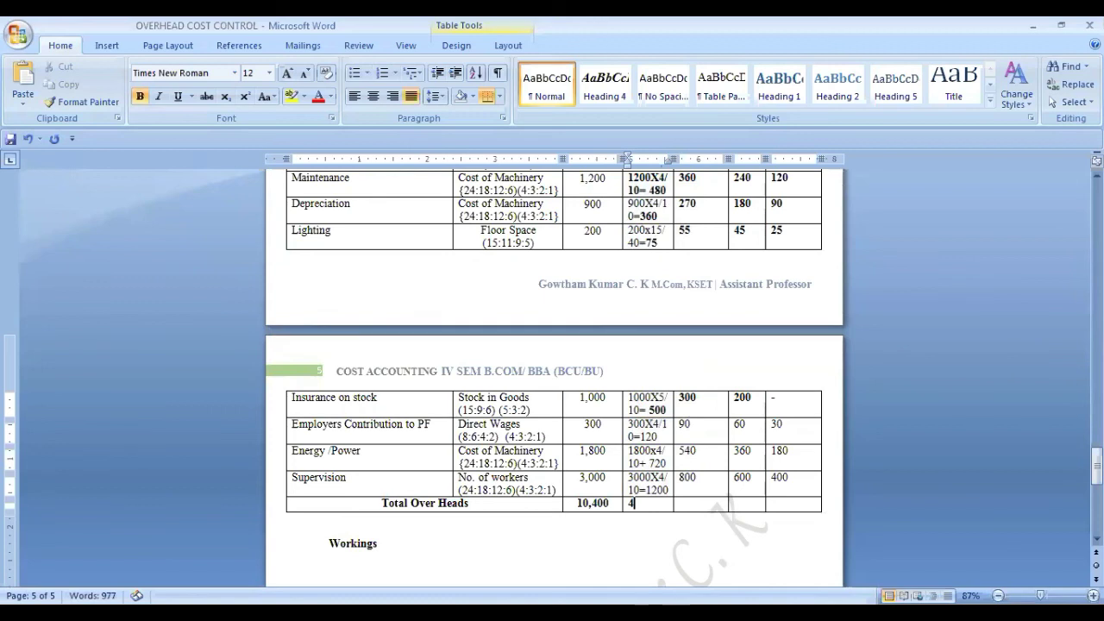
type("205")
key("Tab")
type("2965")
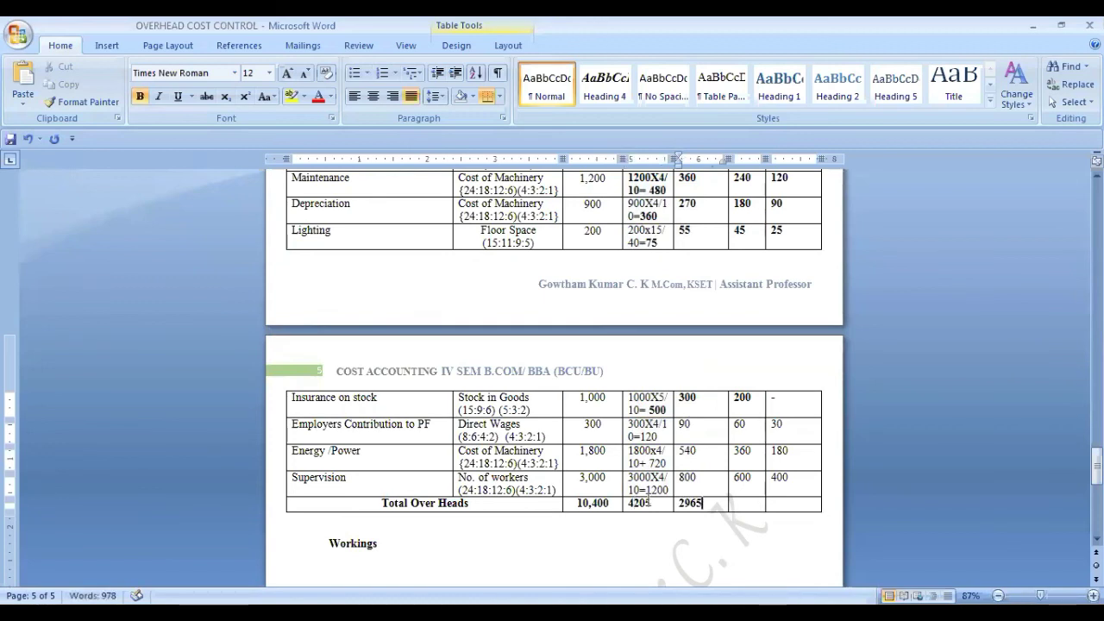
key("Tab")
type("2135")
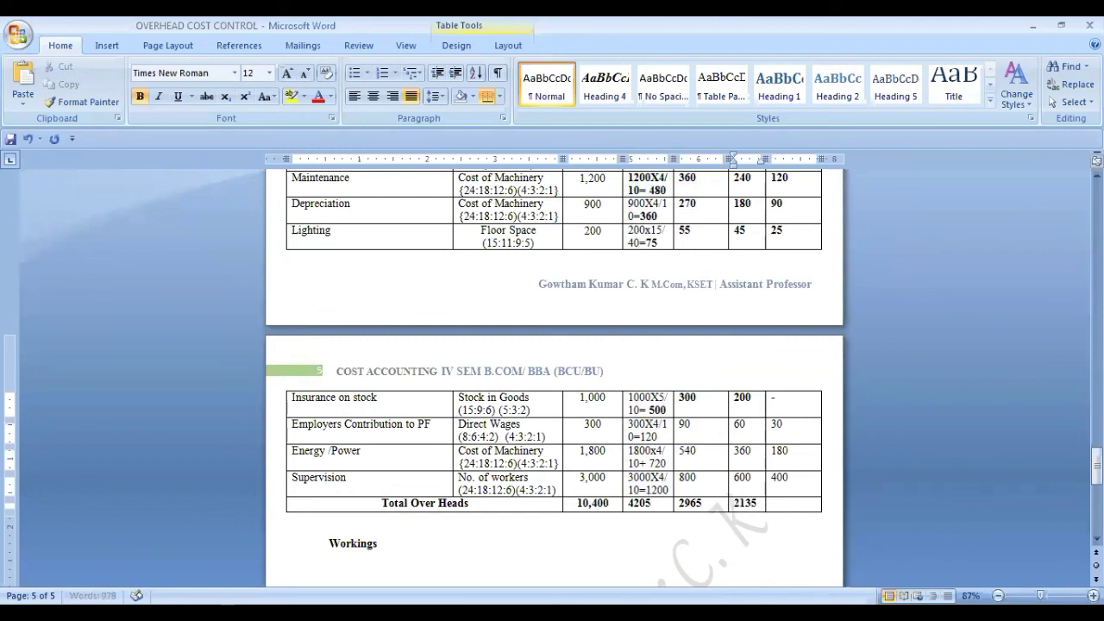
key("Tab")
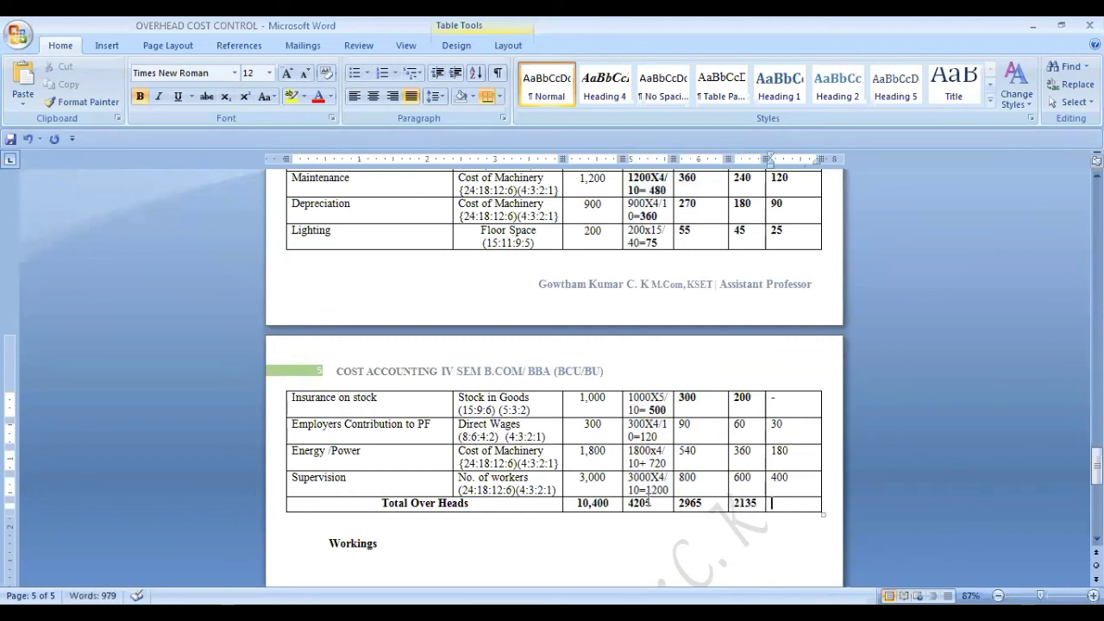
type("1095")
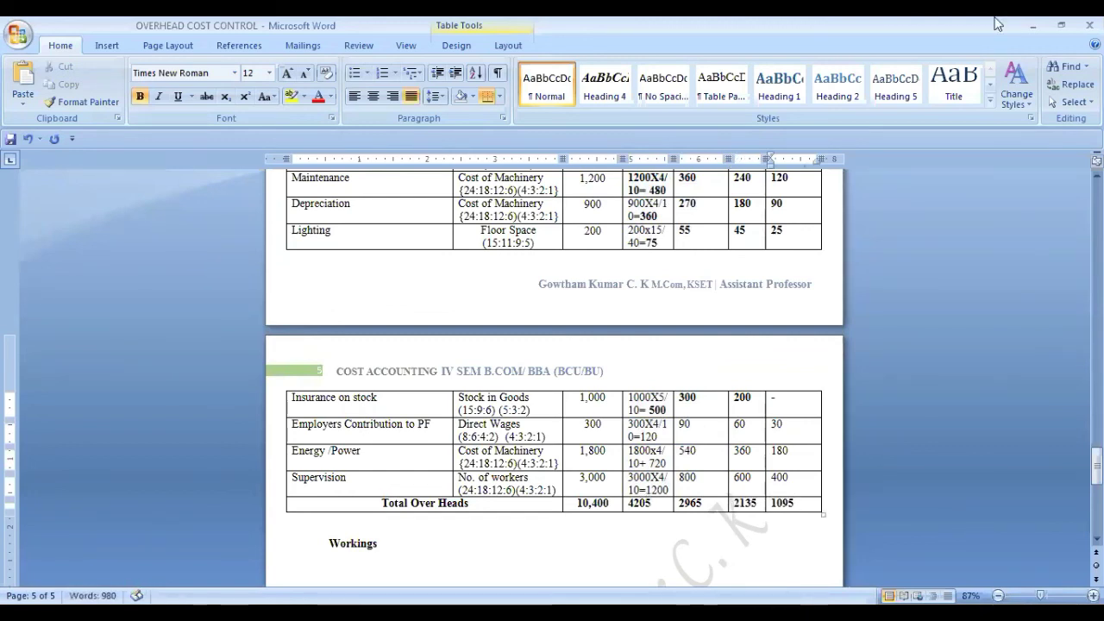
- Centre the amounts in all department A to D columns, from the Rent row through the Total Over Heads row
scroll(552, 380, "up", 3)
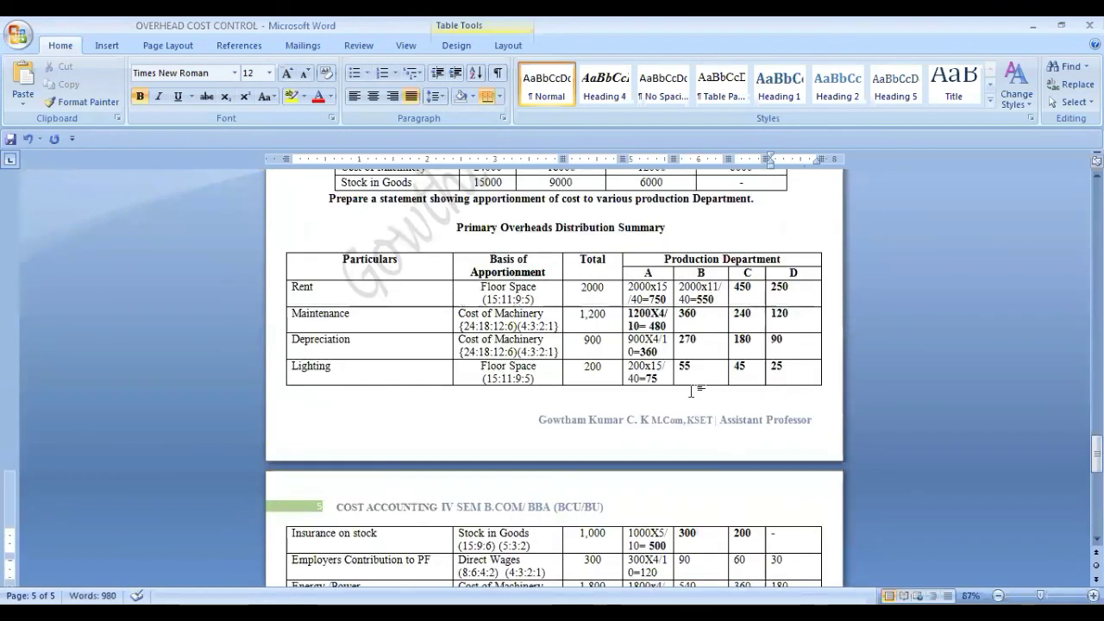
left_click_drag(646, 292, 791, 459)
left_click(373, 96)
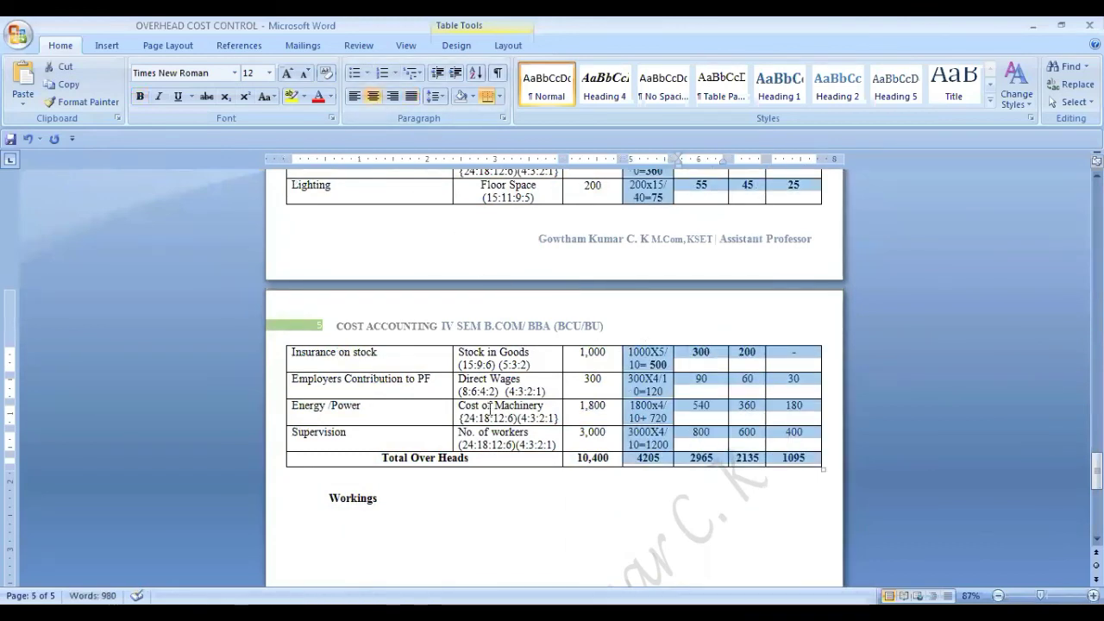
- Compare the summary table's apportionment bases with the direct wages, machinery cost, stock and worker figures in the department data table
left_click_drag(522, 418, 397, 410)
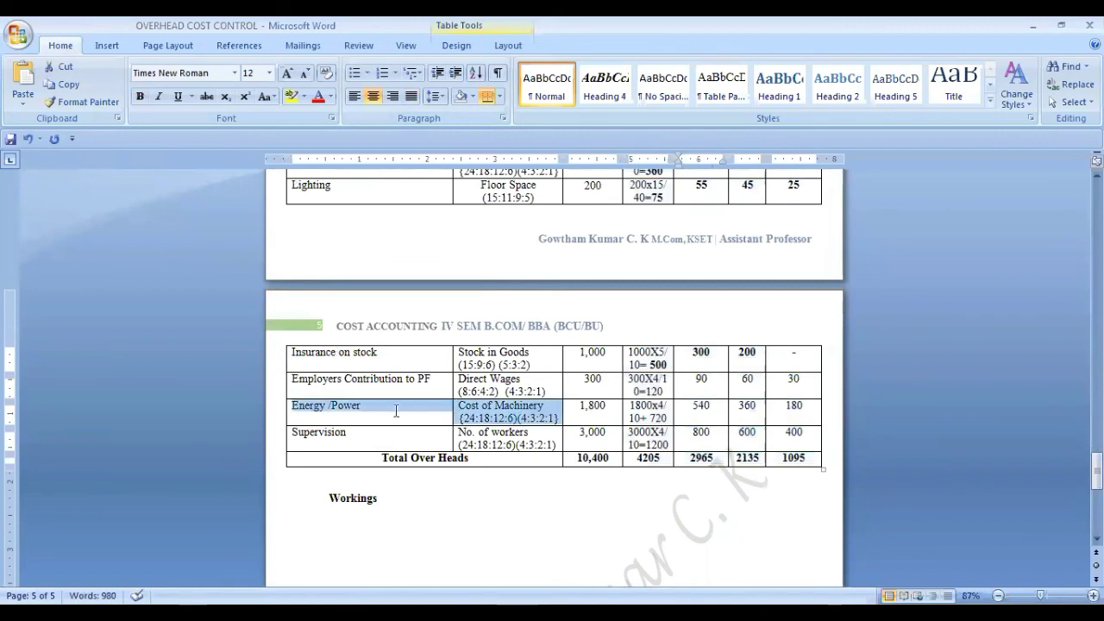
scroll(440, 382, "up", 5)
scroll(440, 381, "up", 4)
left_click_drag(483, 377, 784, 408)
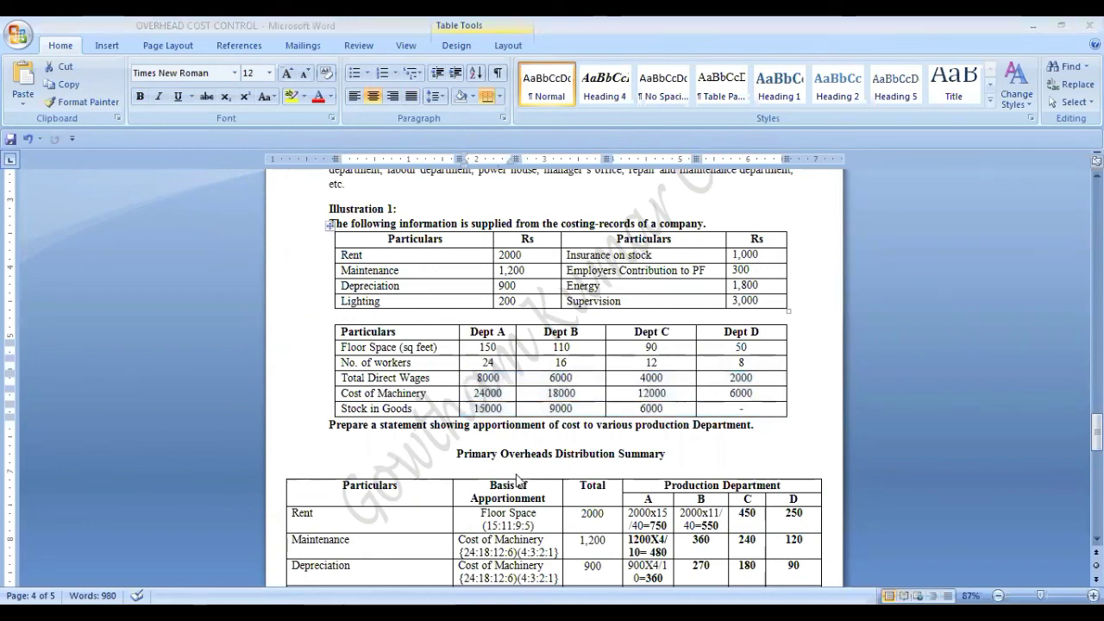
left_click_drag(471, 378, 751, 409)
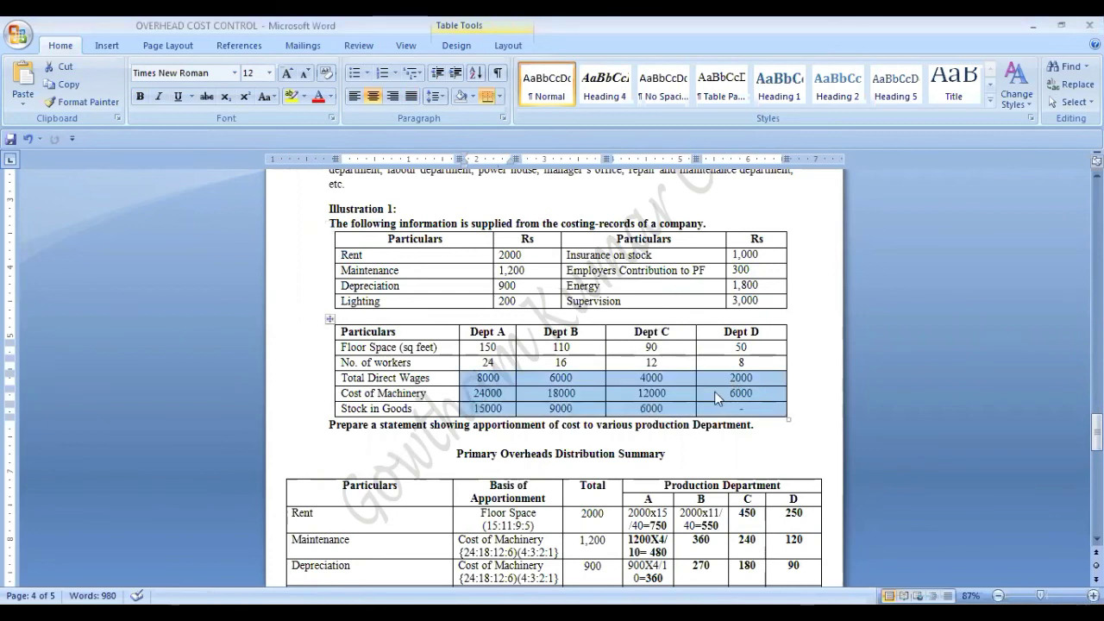
scroll(709, 398, "down", 2)
scroll(709, 398, "down", 4)
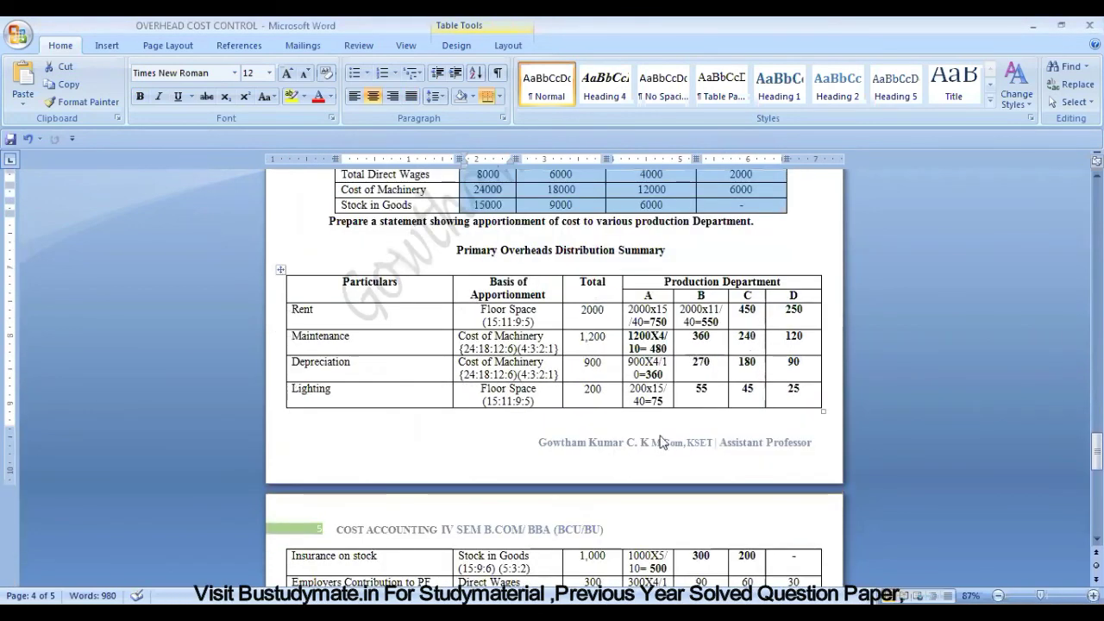
scroll(642, 444, "down", 3)
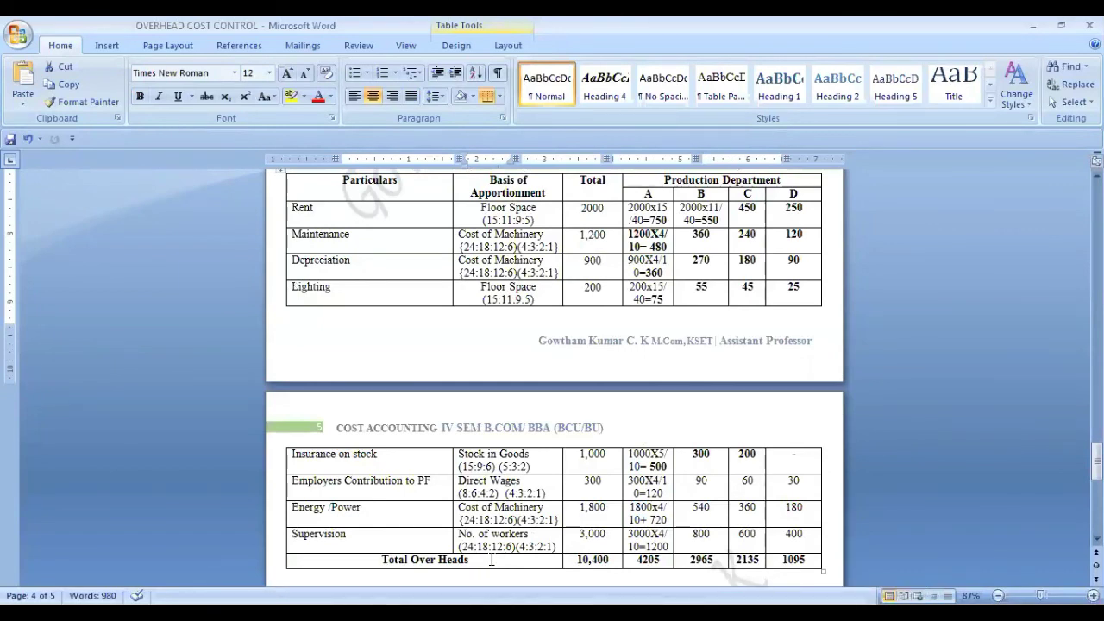
scroll(491, 560, "up", 12)
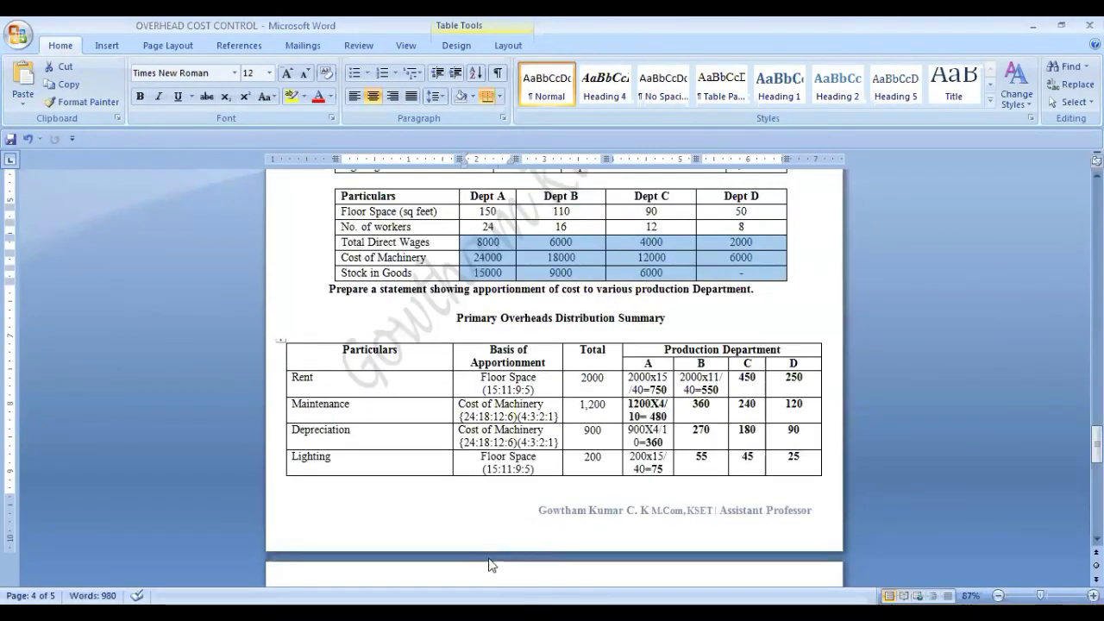
scroll(489, 552, "down", 3)
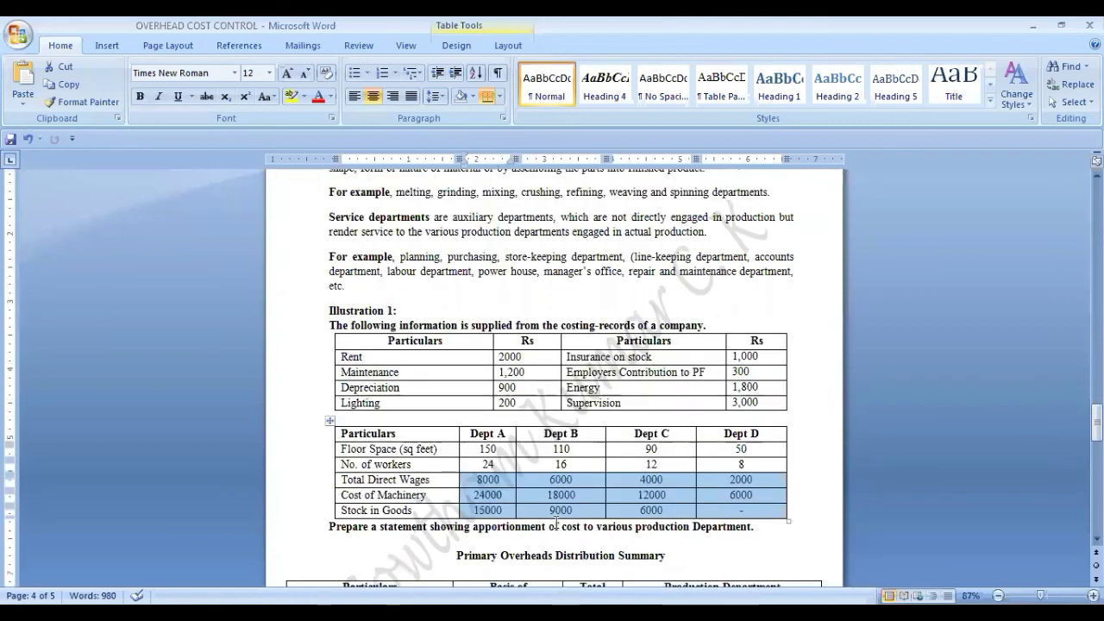
left_click(581, 464)
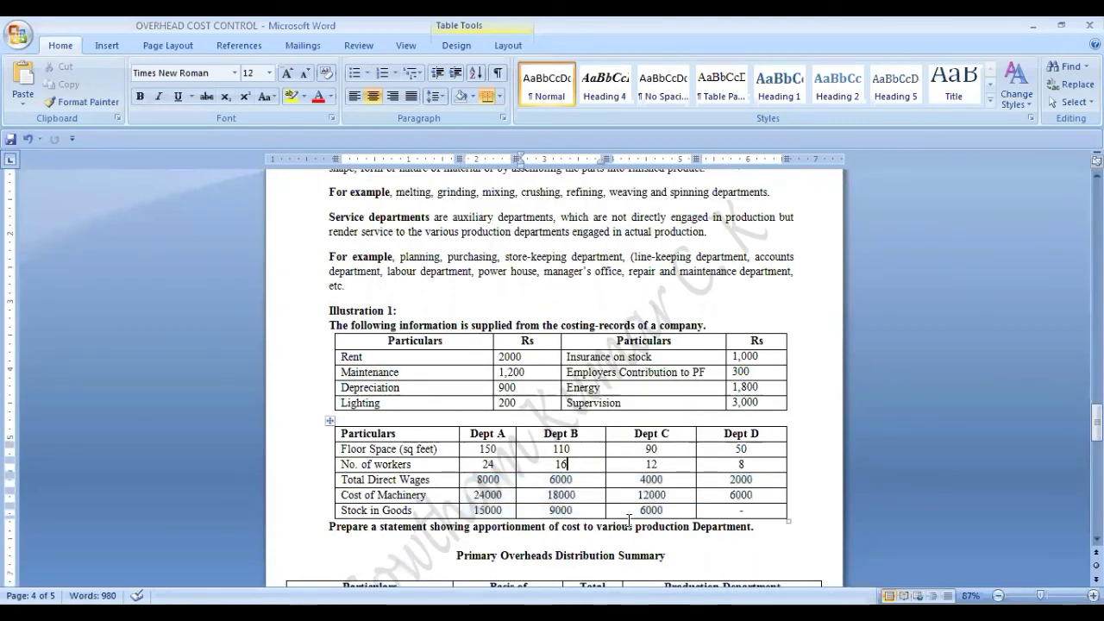
- Set the number of workers for Dept B to 18 in the department data table
key("BackSpace")
type("8")
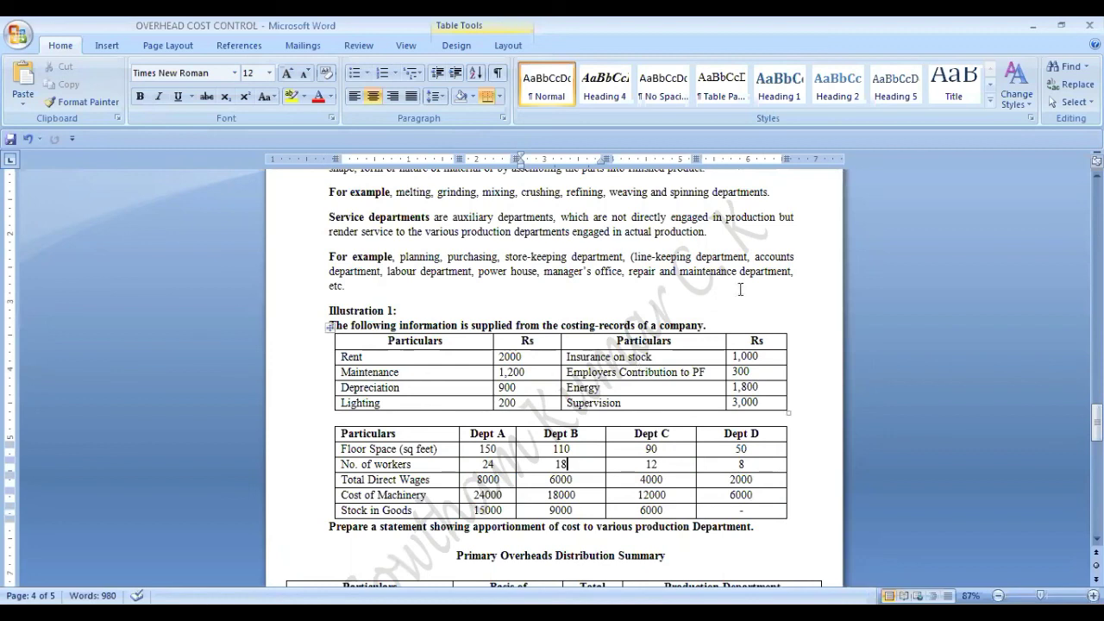
- Set the number of workers for Dept D to 6 in the department data table and save the document
scroll(771, 357, "down", 5)
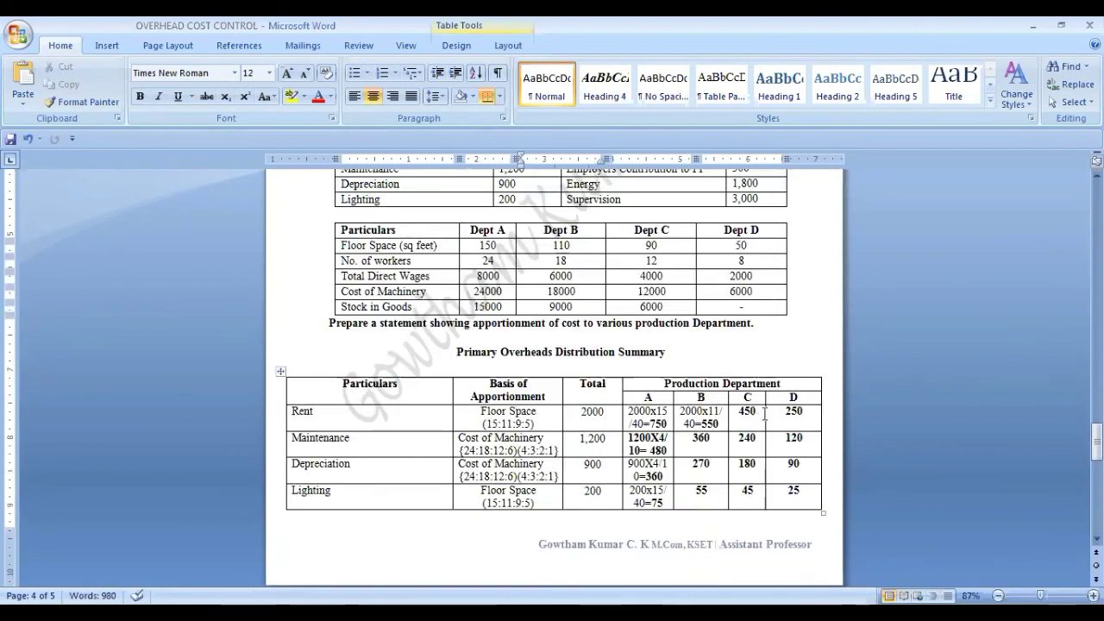
scroll(765, 419, "down", 7)
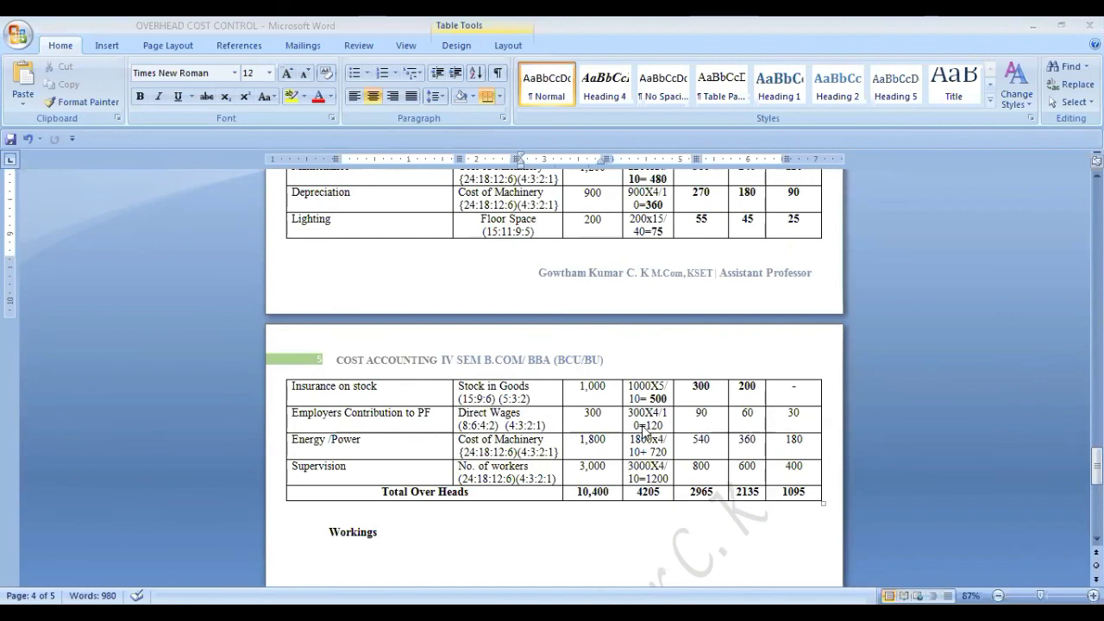
scroll(655, 276, "up", 3)
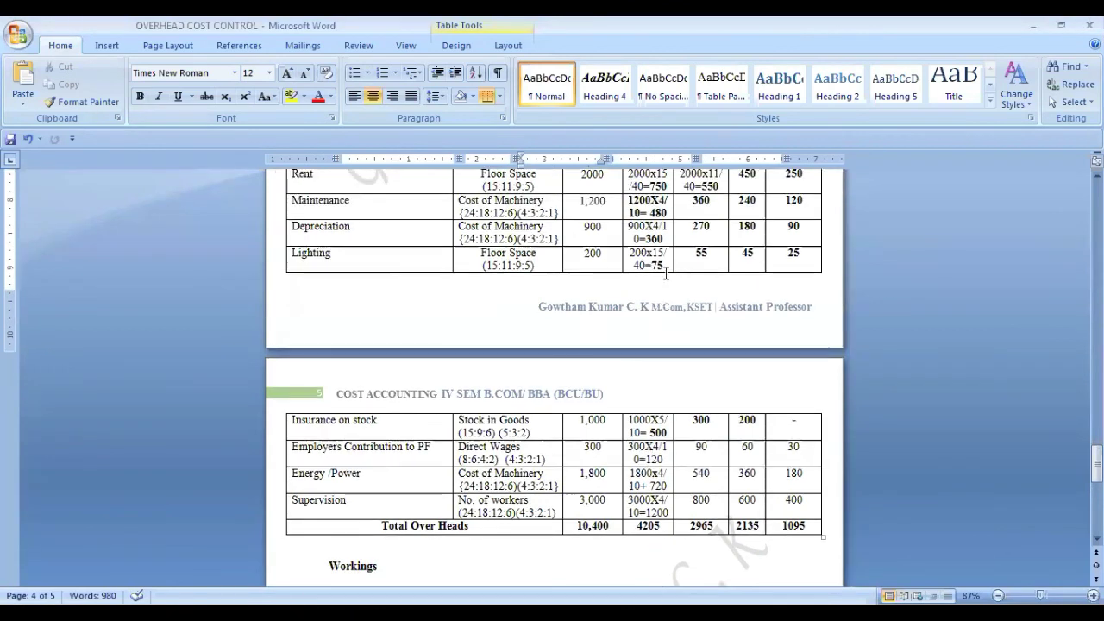
scroll(670, 262, "up", 14)
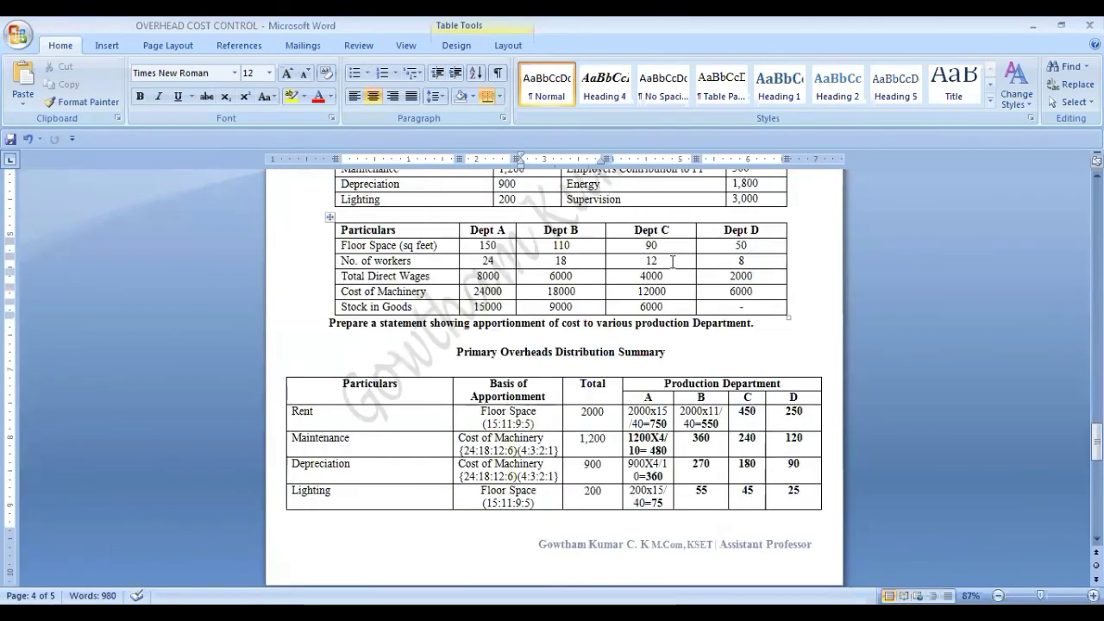
scroll(675, 271, "up", 1)
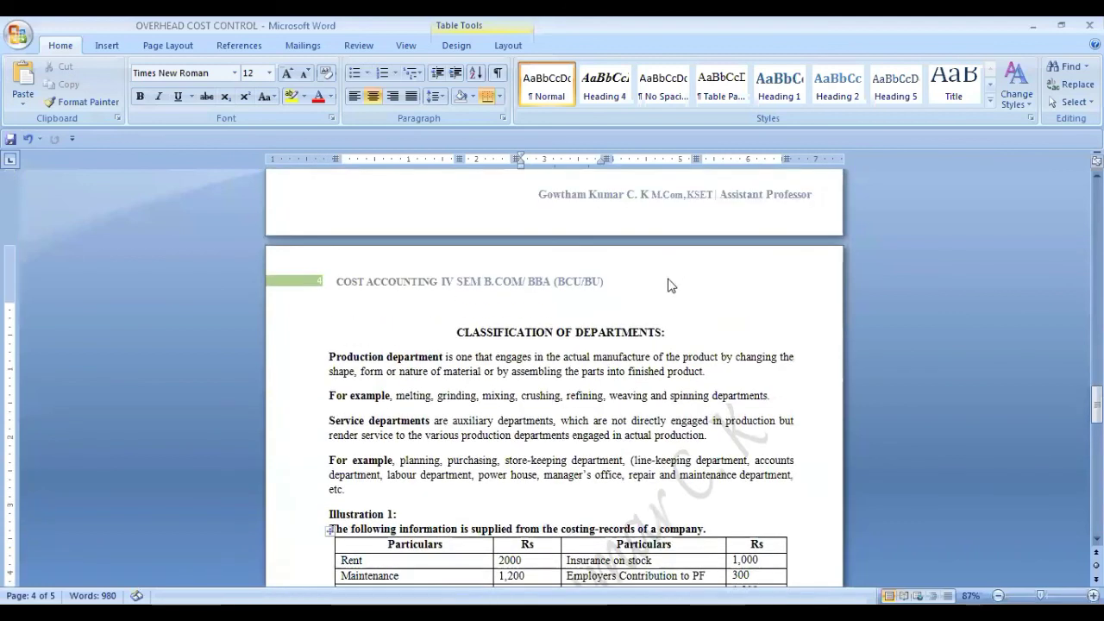
scroll(672, 281, "down", 3)
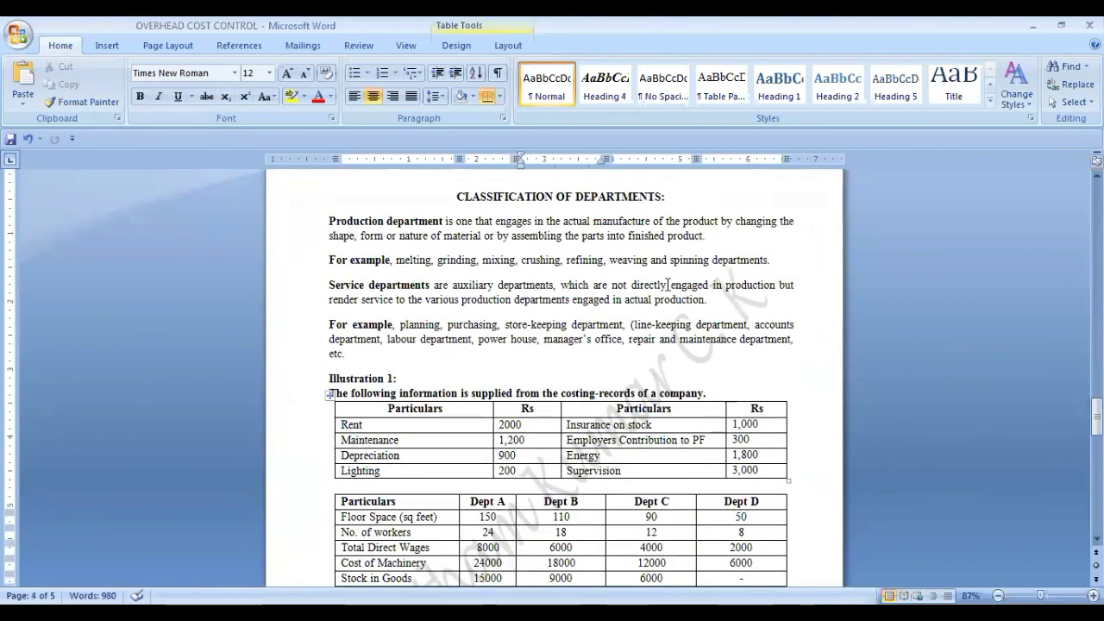
scroll(669, 285, "down", 1)
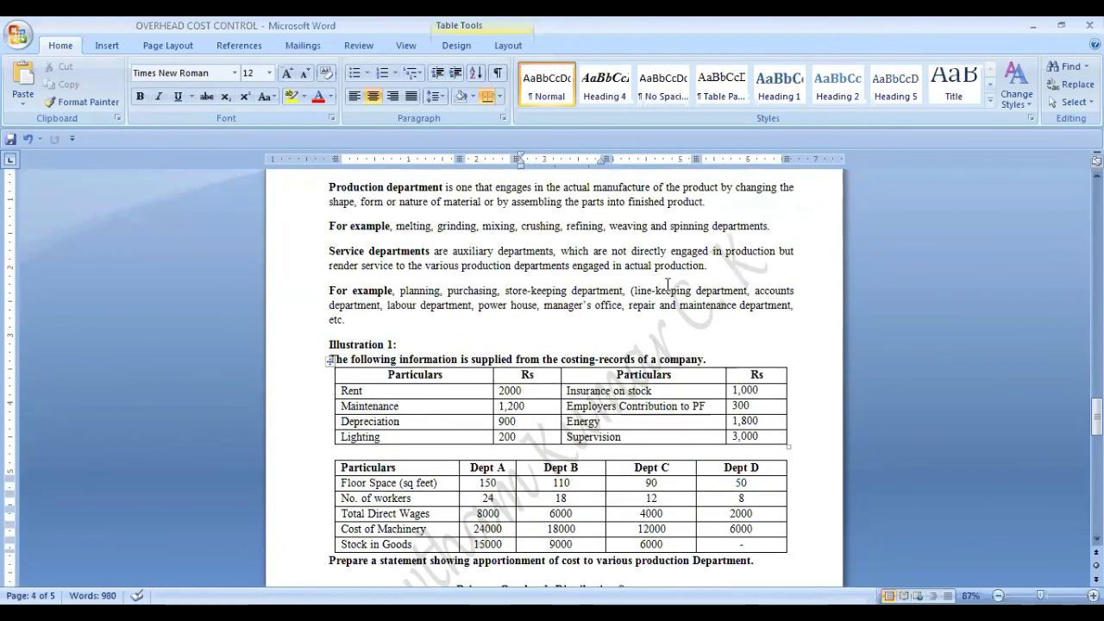
scroll(668, 285, "down", 3)
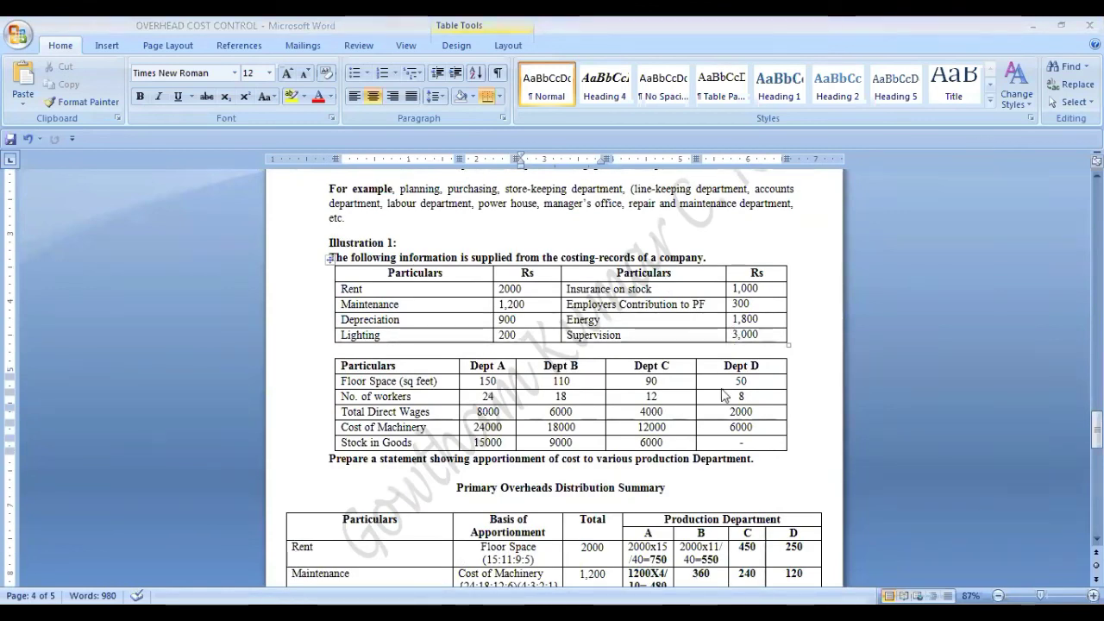
left_click(761, 397)
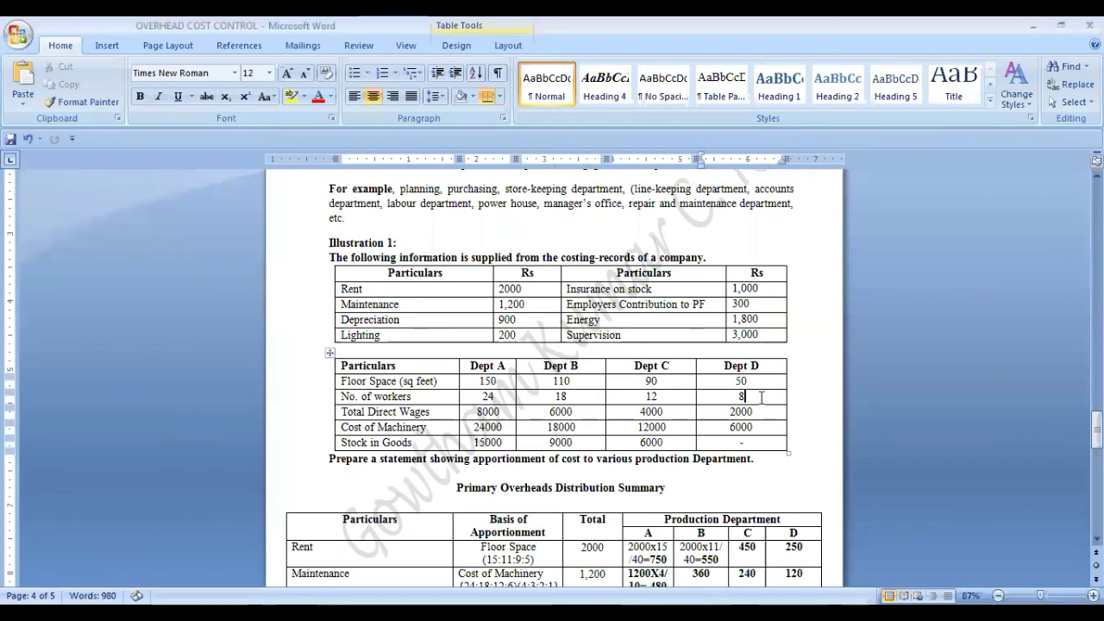
key("BackSpace")
type("6")
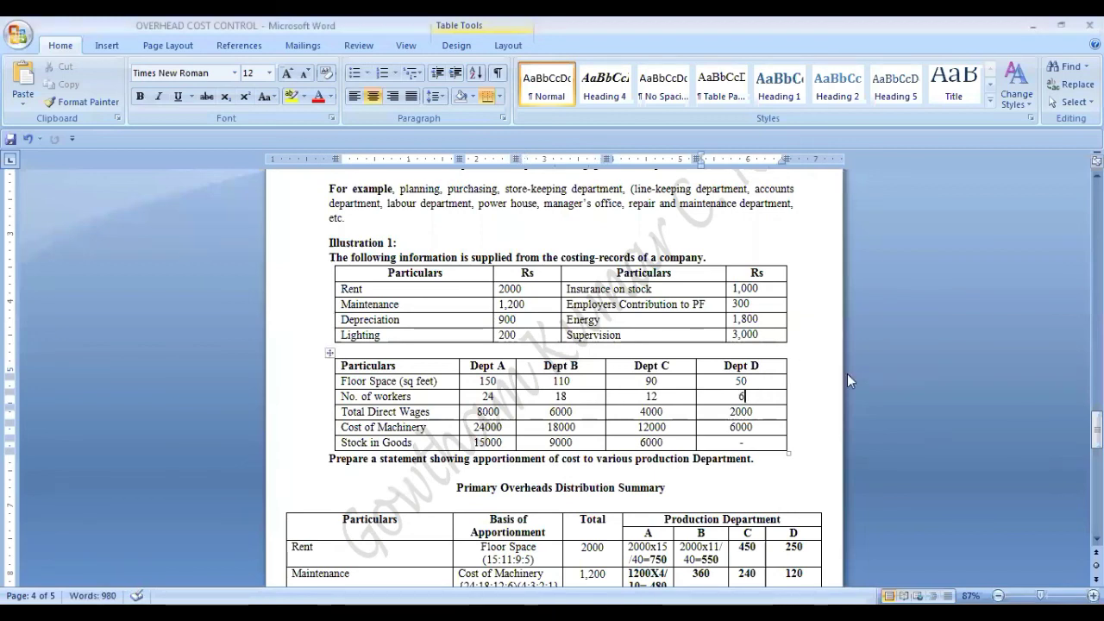
key("ctrl+s")
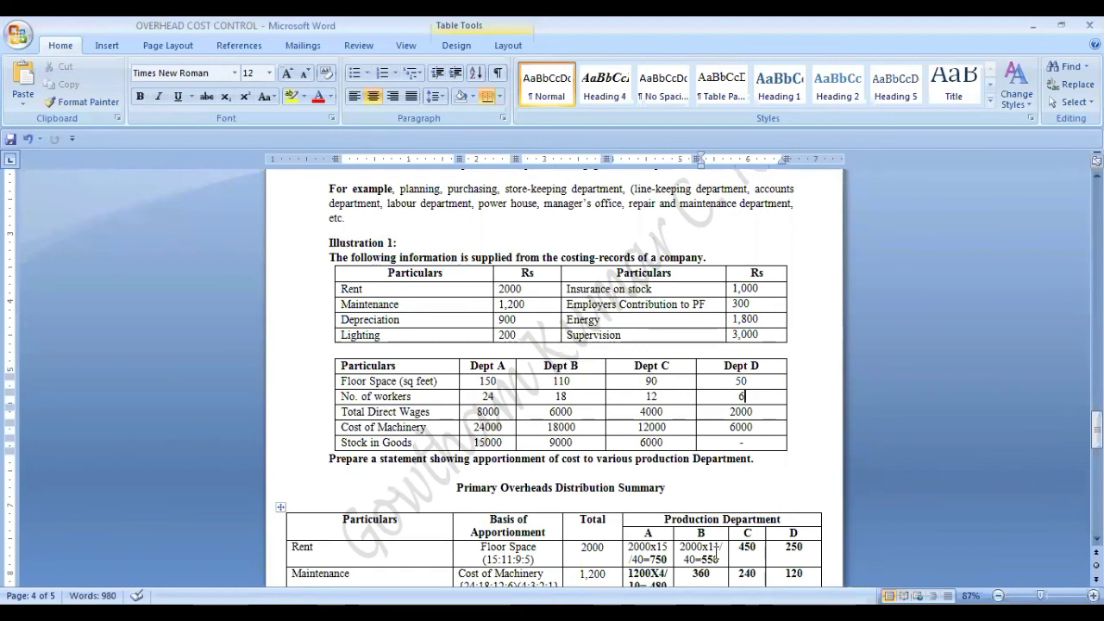
- Review the Primary Overheads Distribution Summary down to its Total Over Heads row and highlight the table's header rows
scroll(756, 492, "down", 6)
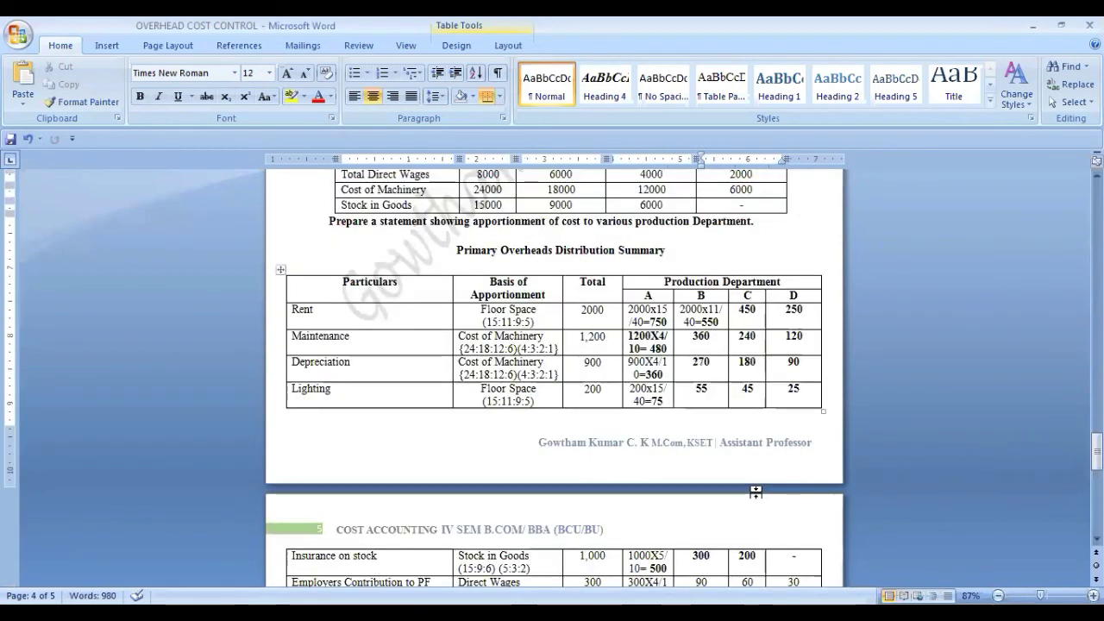
scroll(756, 492, "down", 7)
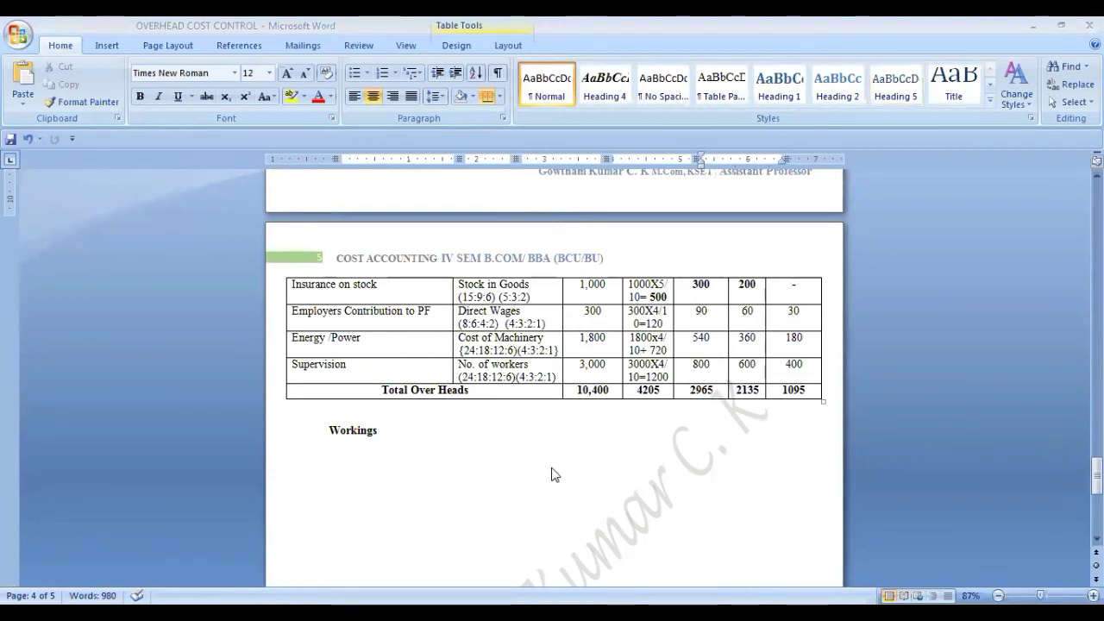
scroll(552, 475, "up", 3)
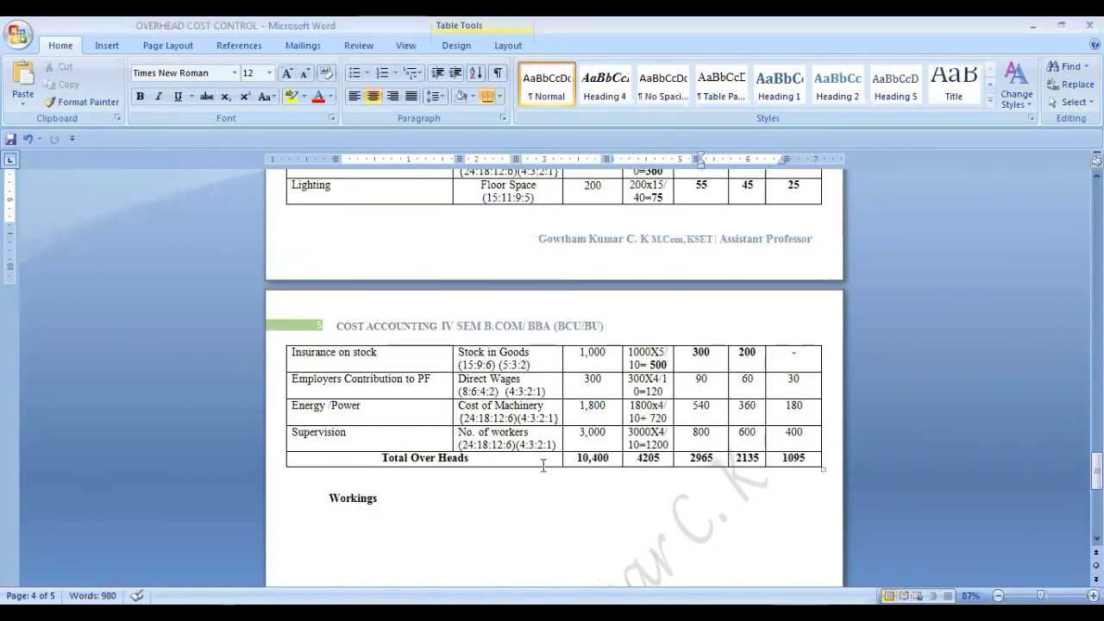
scroll(547, 476, "up", 4)
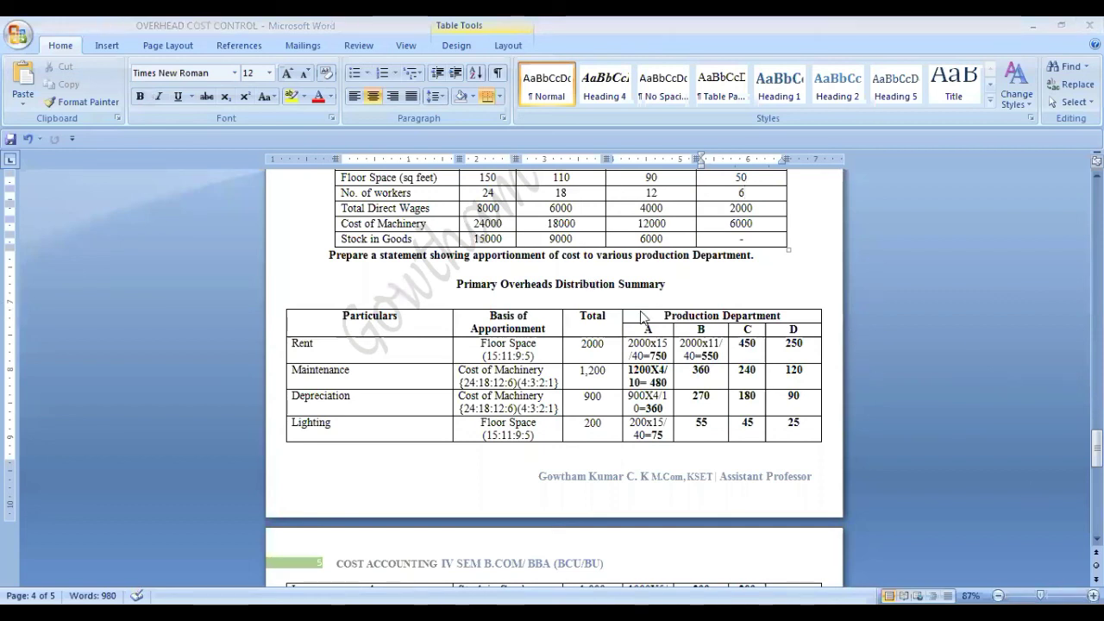
left_click(640, 284)
left_click_drag(683, 298, 762, 335)
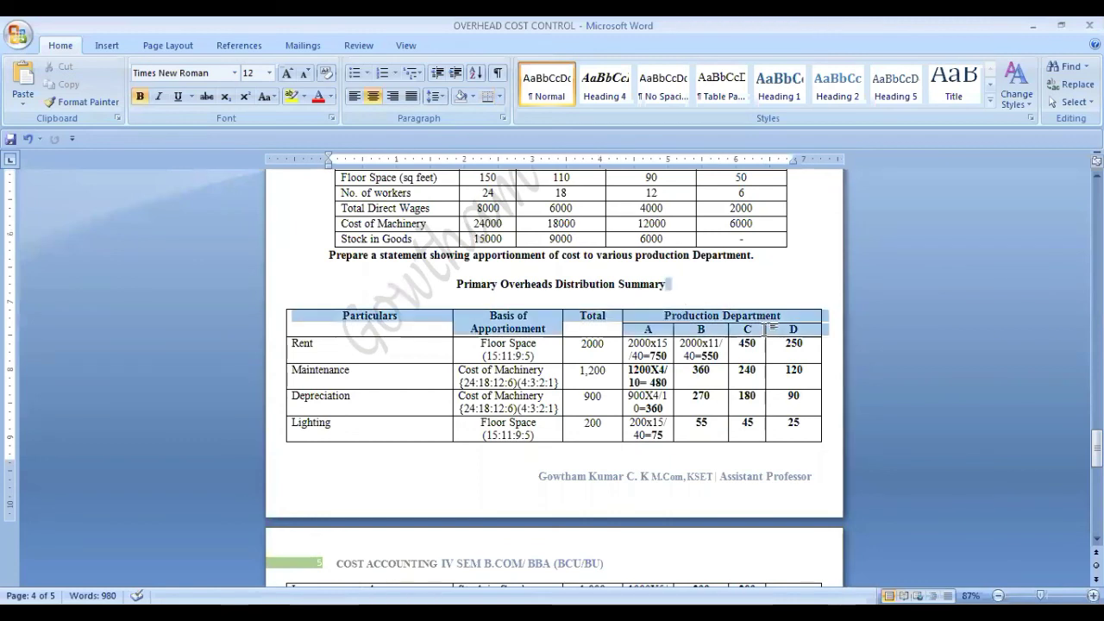